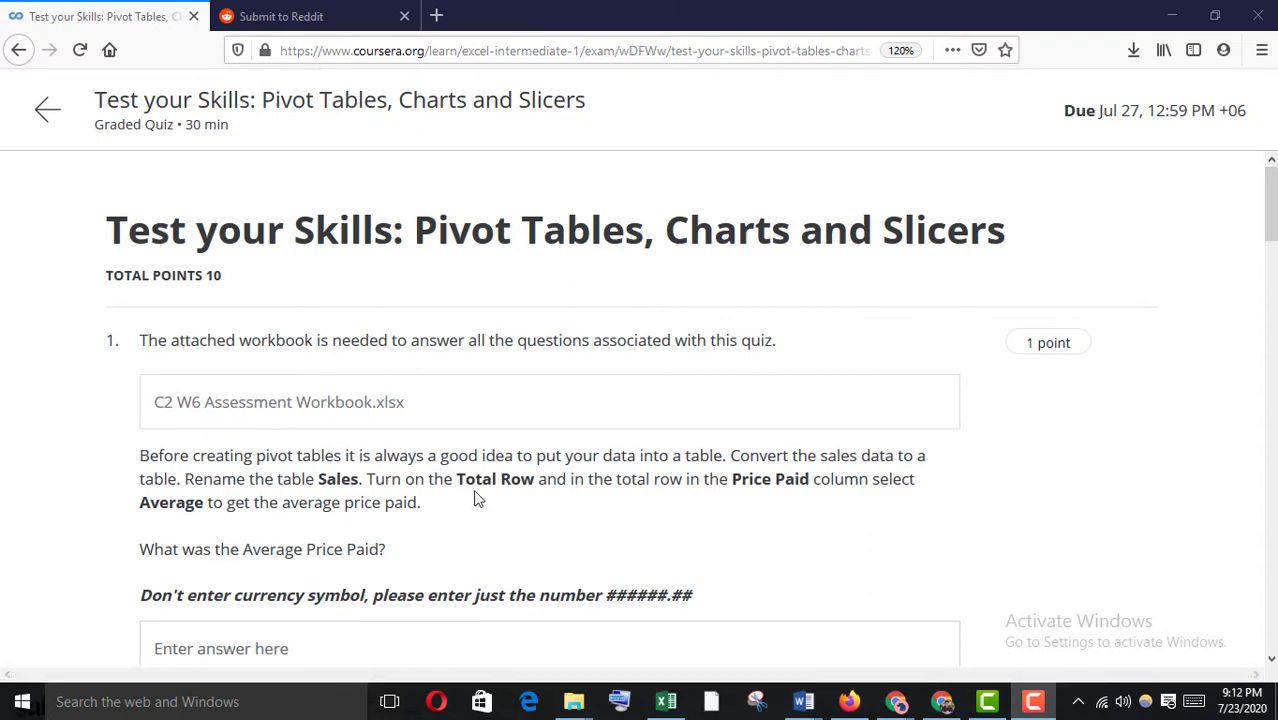
Step: Examine the Property Sales data in the Excel workbook and read question 1 of the Coursera quiz in Firefox
{"action": "mouse_move", "coordinate": [666, 698]}
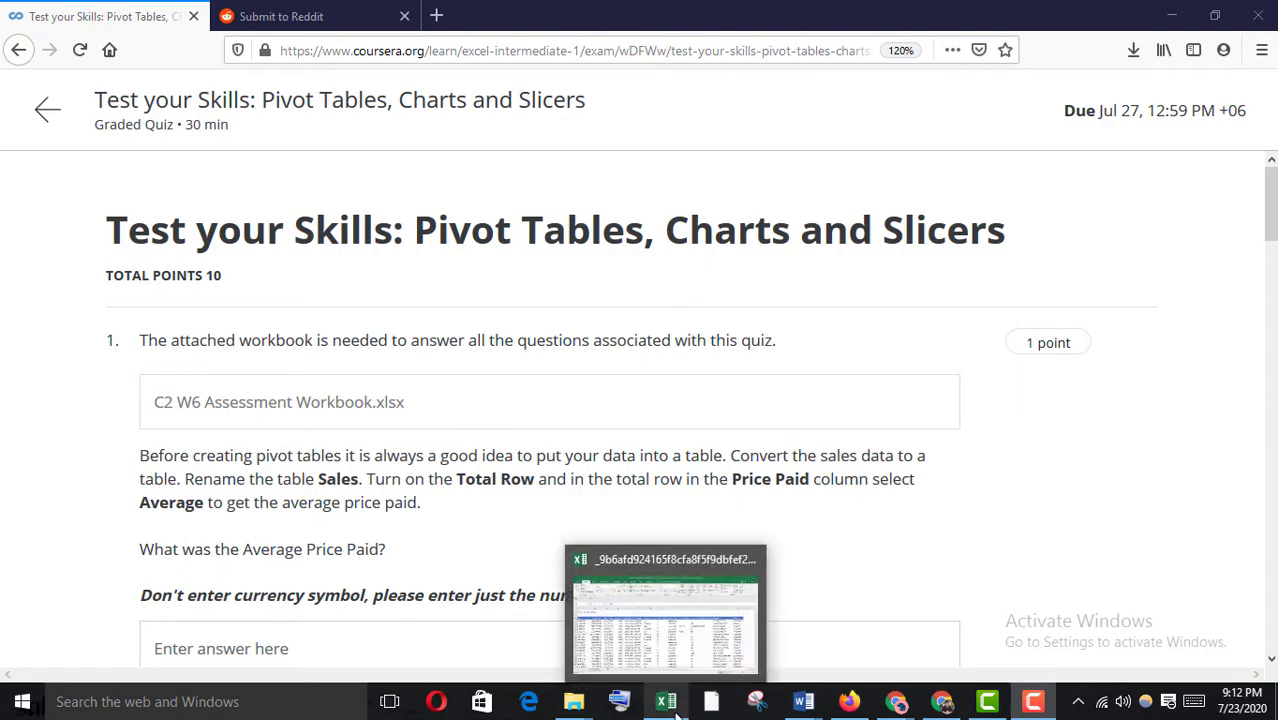
{"action": "left_click", "coordinate": [660, 634]}
{"action": "scroll", "coordinate": [452, 380], "scroll_direction": "down", "scroll_amount": 2}
{"action": "scroll", "coordinate": [443, 385], "scroll_direction": "up", "scroll_amount": 2}
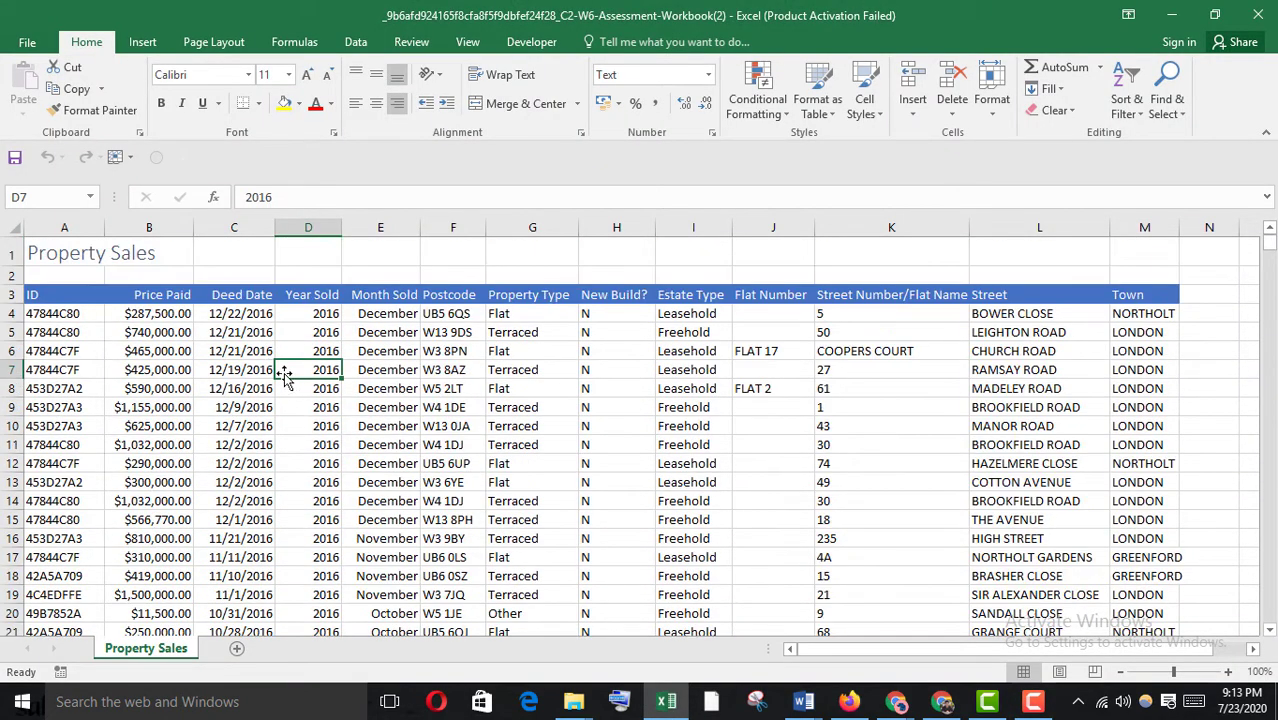
{"action": "left_click", "coordinate": [220, 334]}
{"action": "left_click", "coordinate": [453, 351]}
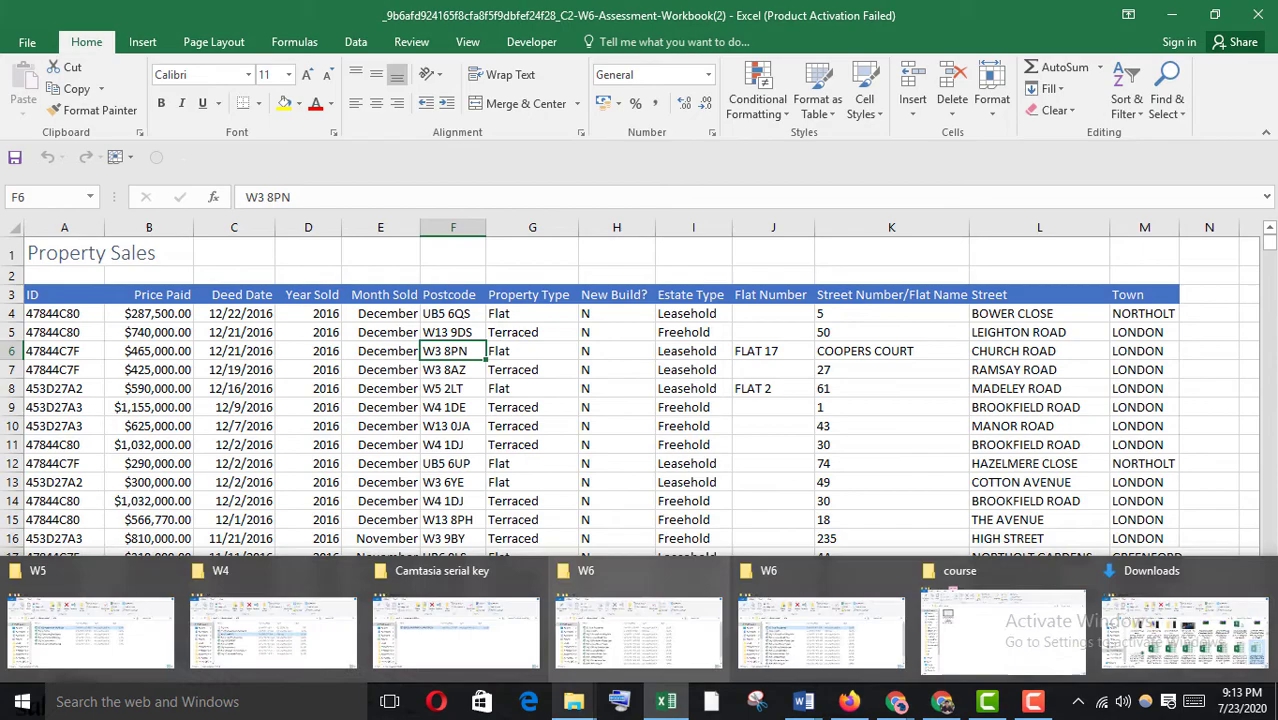
{"action": "mouse_move", "coordinate": [941, 703]}
{"action": "mouse_move", "coordinate": [849, 703]}
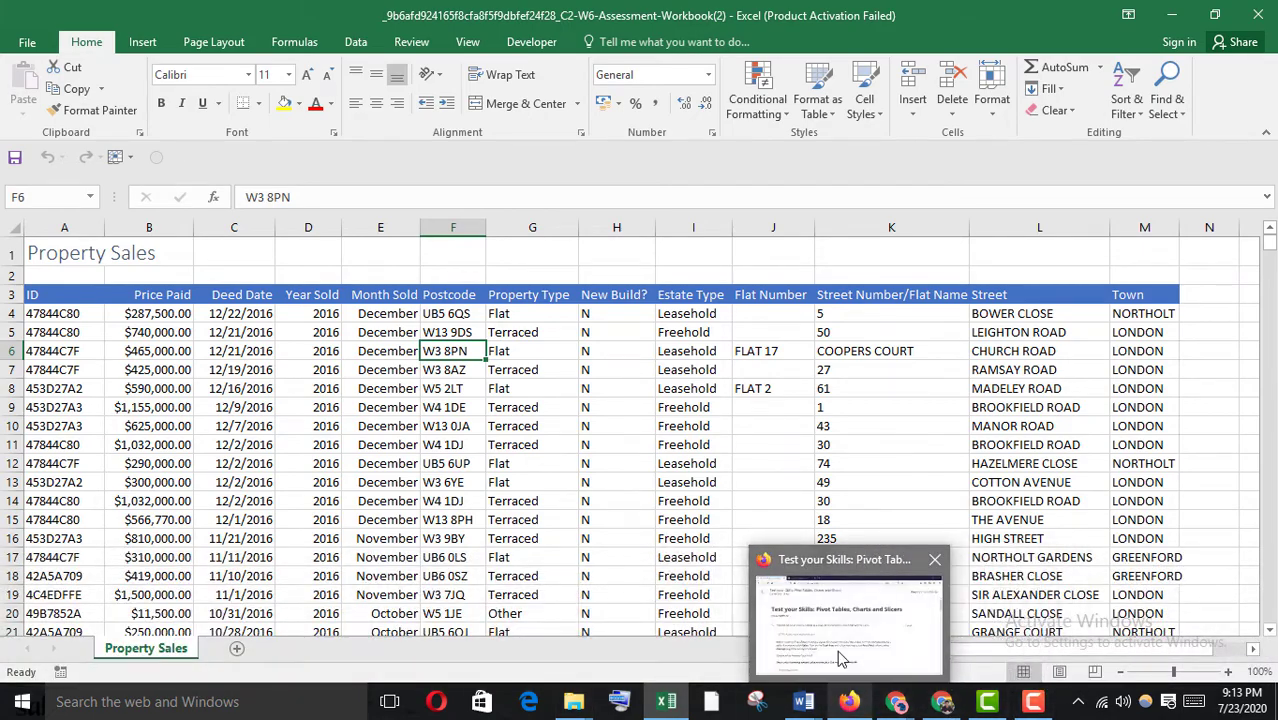
{"action": "left_click", "coordinate": [842, 650]}
{"action": "scroll", "coordinate": [257, 437], "scroll_direction": "down", "scroll_amount": 1}
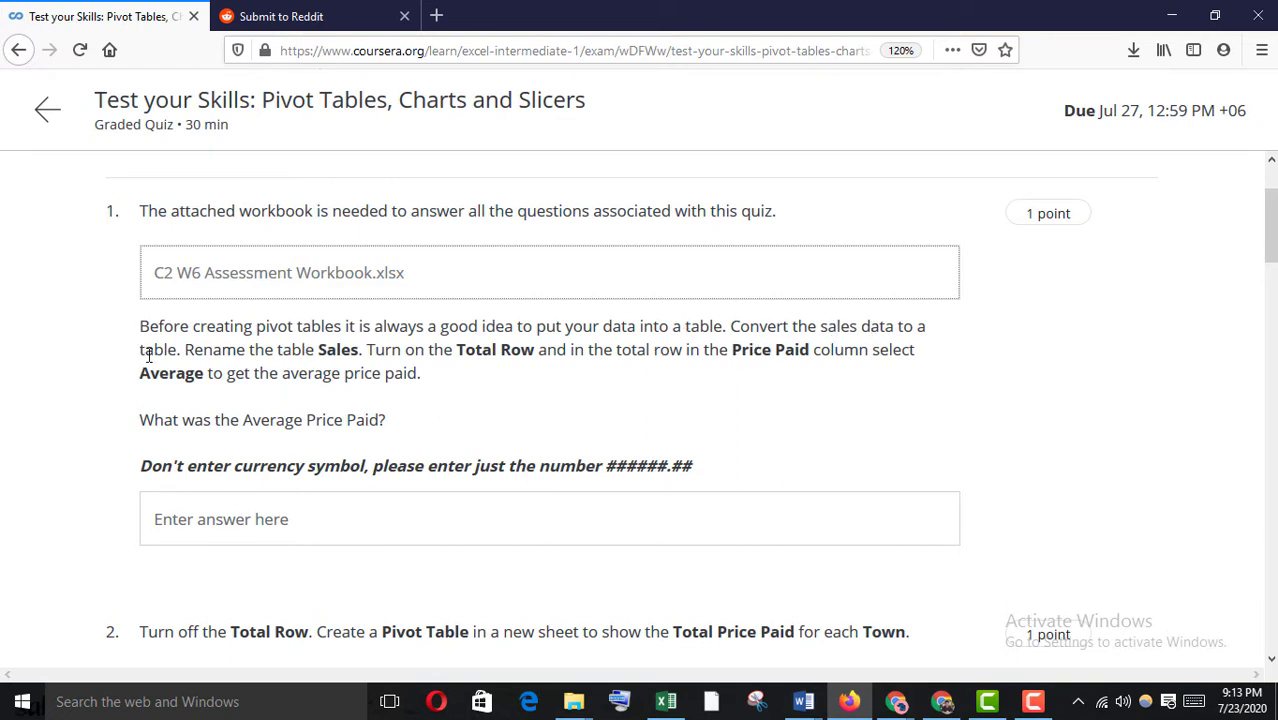
{"action": "left_click_drag", "start_coordinate": [320, 352], "coordinate": [365, 352]}
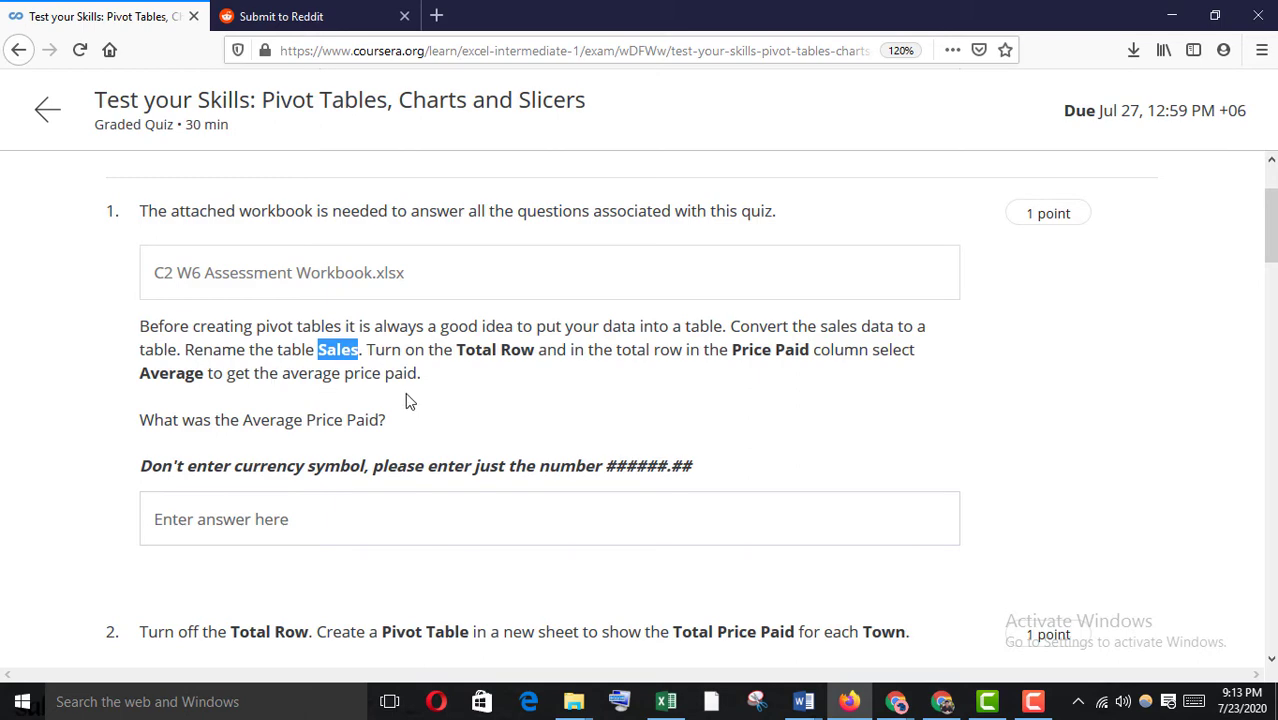
Step: Switch to the assessment workbook in Excel and select a cell inside the Property Sales data
{"action": "mouse_move", "coordinate": [662, 706]}
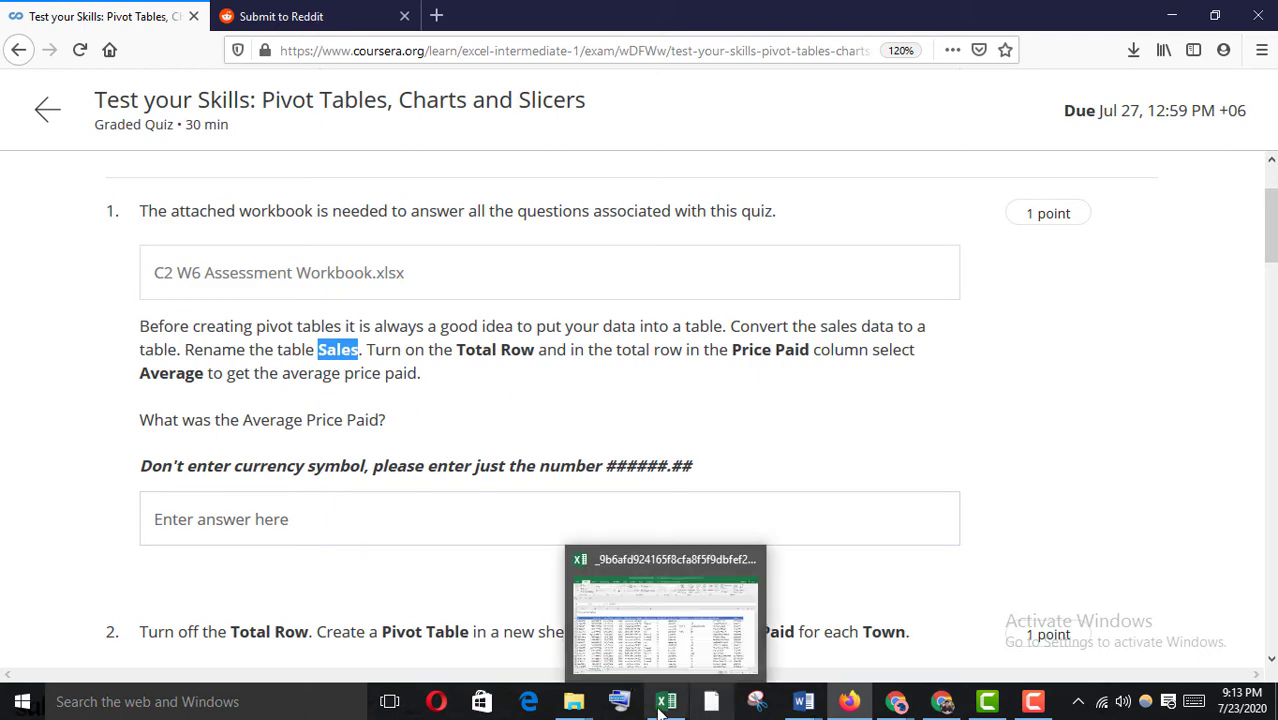
{"action": "left_click", "coordinate": [670, 632]}
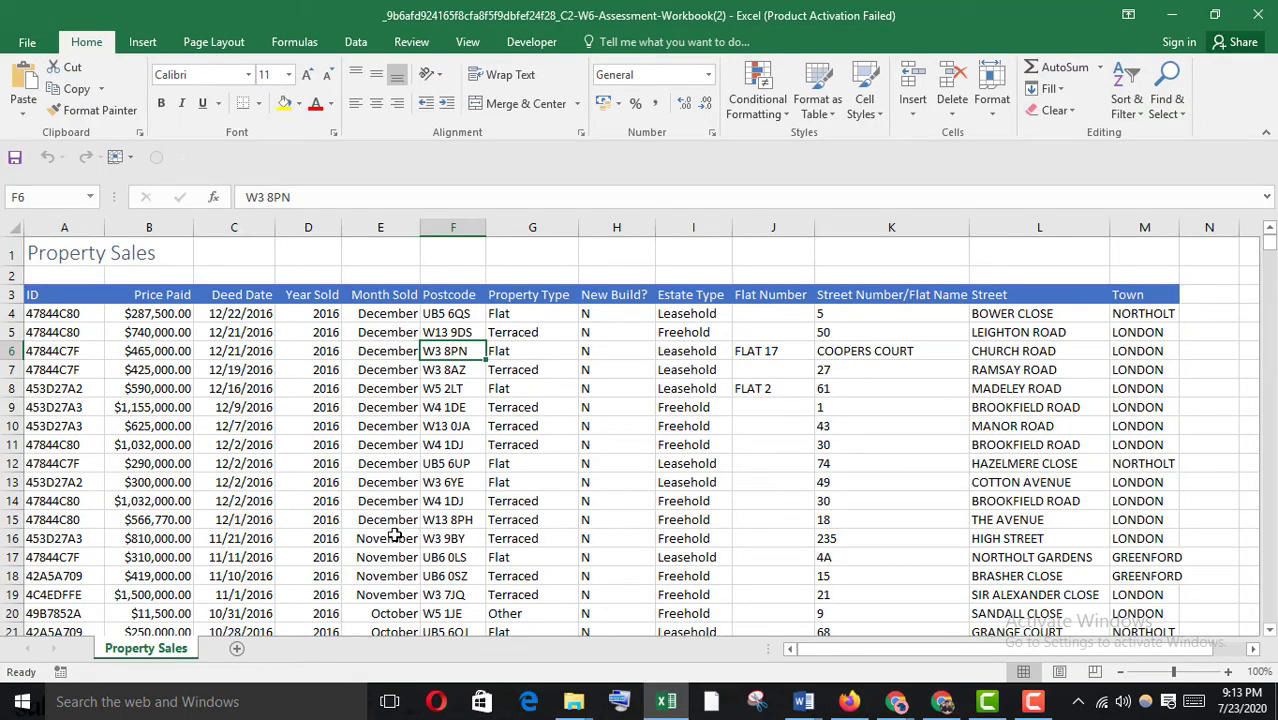
{"action": "left_click", "coordinate": [370, 446]}
{"action": "left_click", "coordinate": [387, 374]}
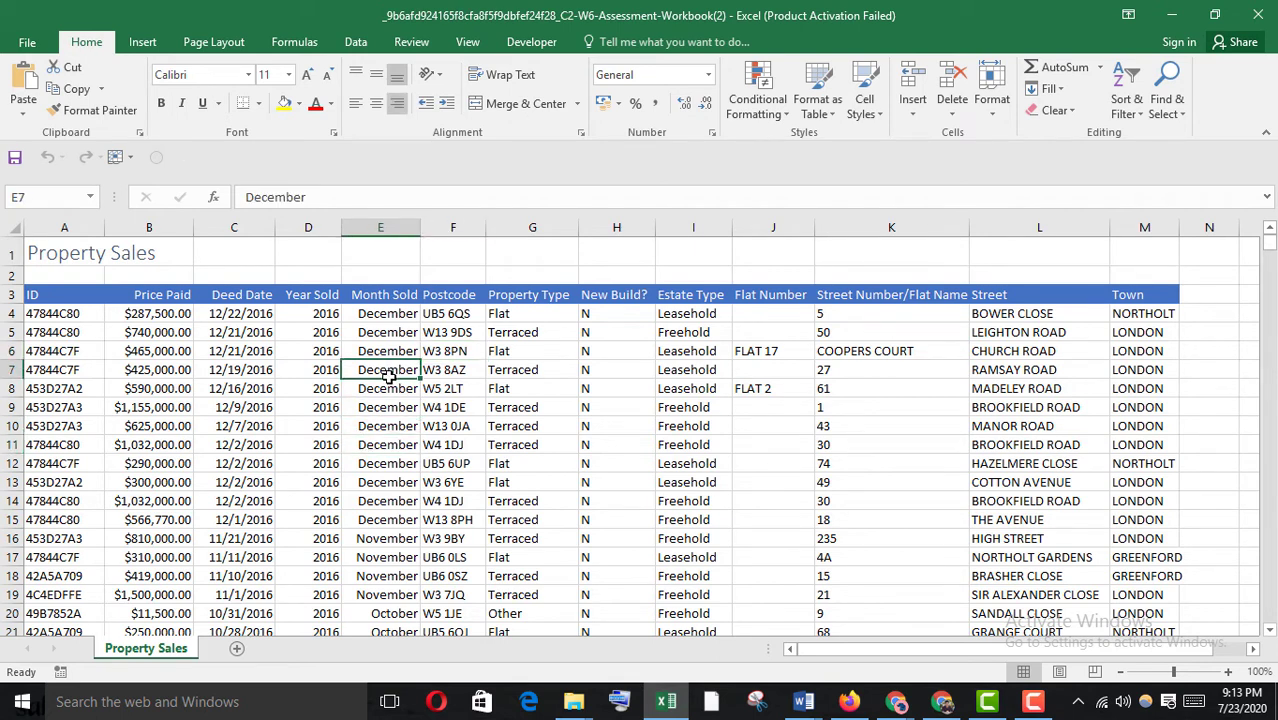
{"action": "key", "text": "ctrl+a"}
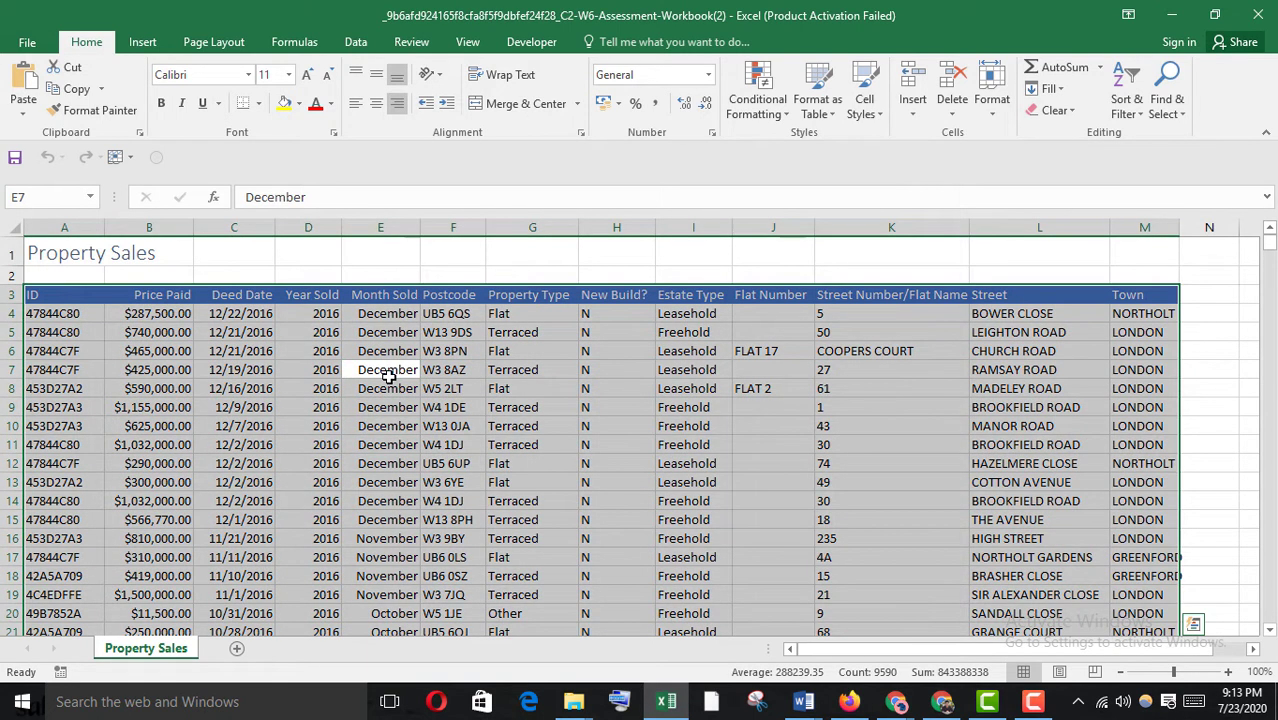
{"action": "key", "text": "ctrl+q"}
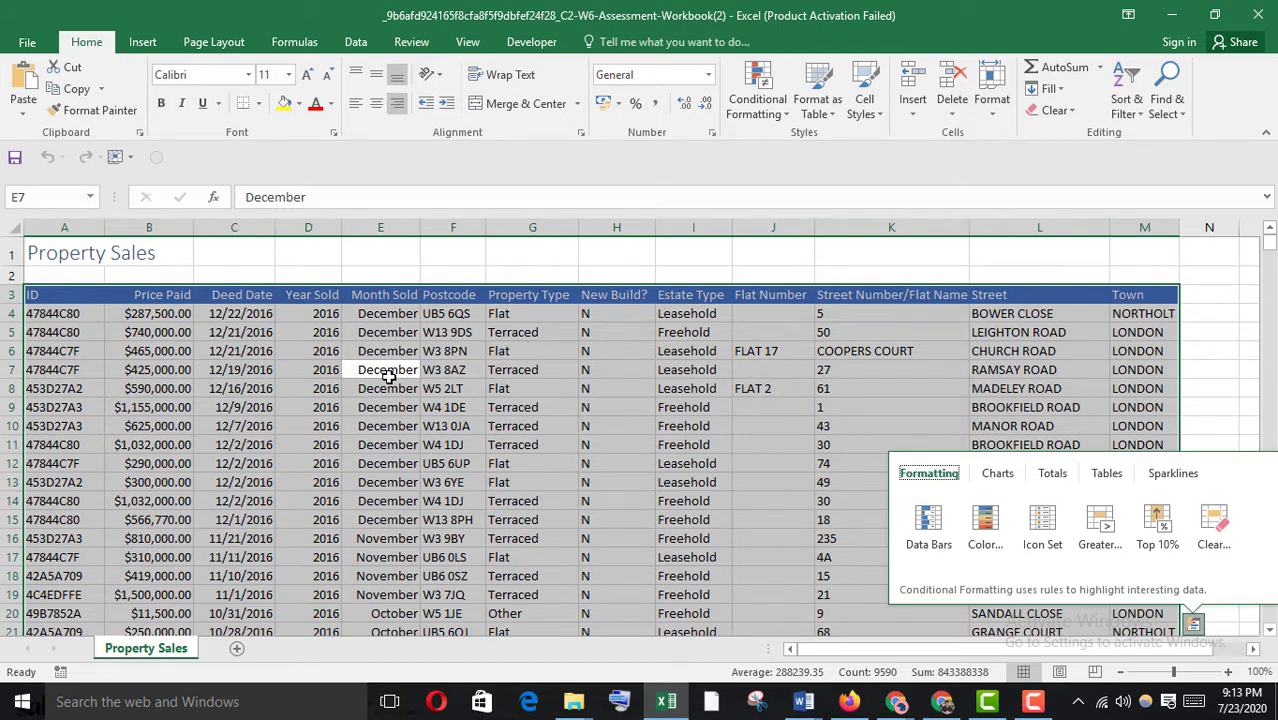
{"action": "left_click", "coordinate": [900, 420]}
Step: Convert the whole property sales range A3:M783 to a table with headers
{"action": "left_click", "coordinate": [688, 386]}
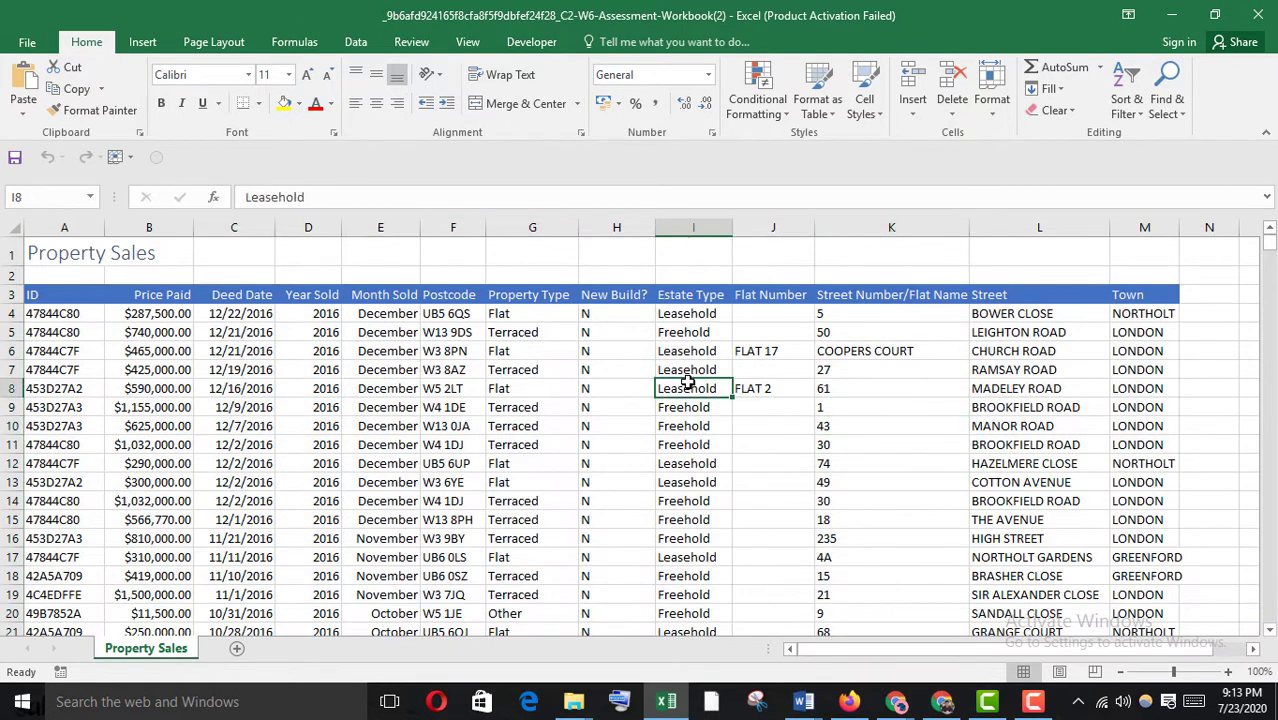
{"action": "key", "text": "ctrl+a"}
{"action": "key", "text": "ctrl+t"}
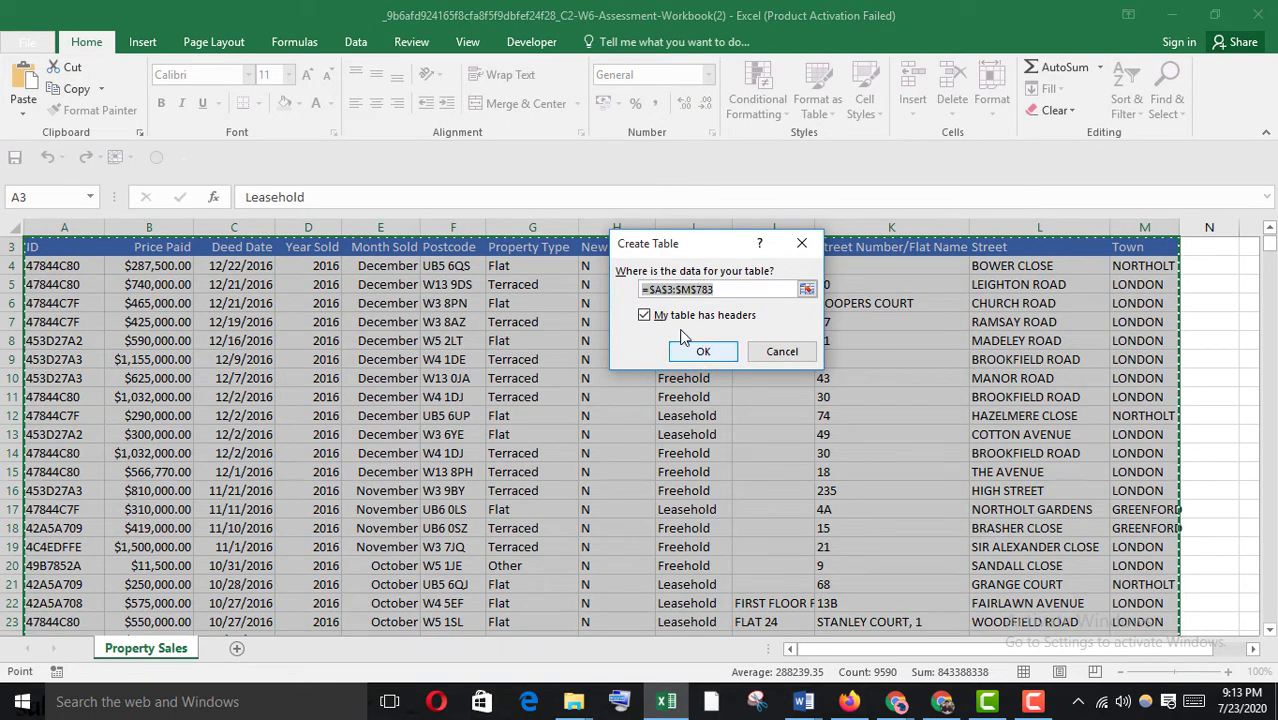
{"action": "left_click", "coordinate": [698, 352]}
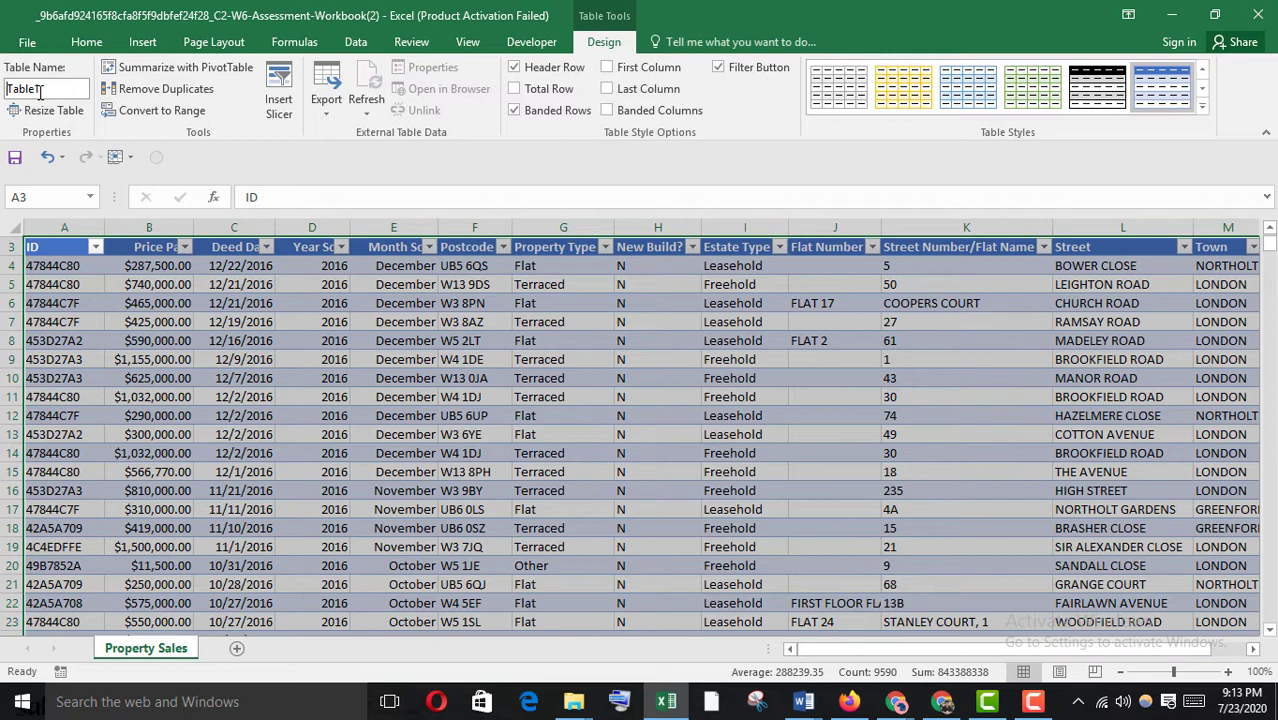
Step: Rename the new table as Sales
{"action": "left_click_drag", "start_coordinate": [45, 93], "coordinate": [3, 92]}
{"action": "type", "text": "Sales"}
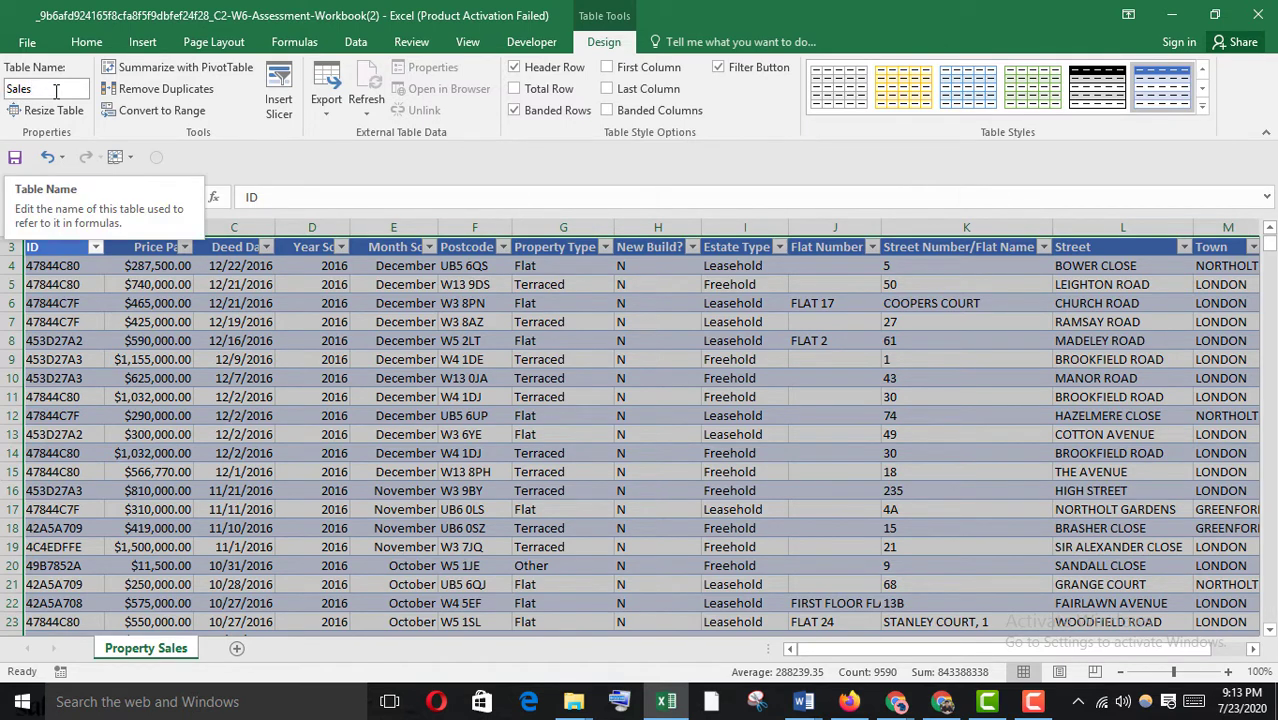
{"action": "key", "text": "Return"}
{"action": "left_click", "coordinate": [613, 491]}
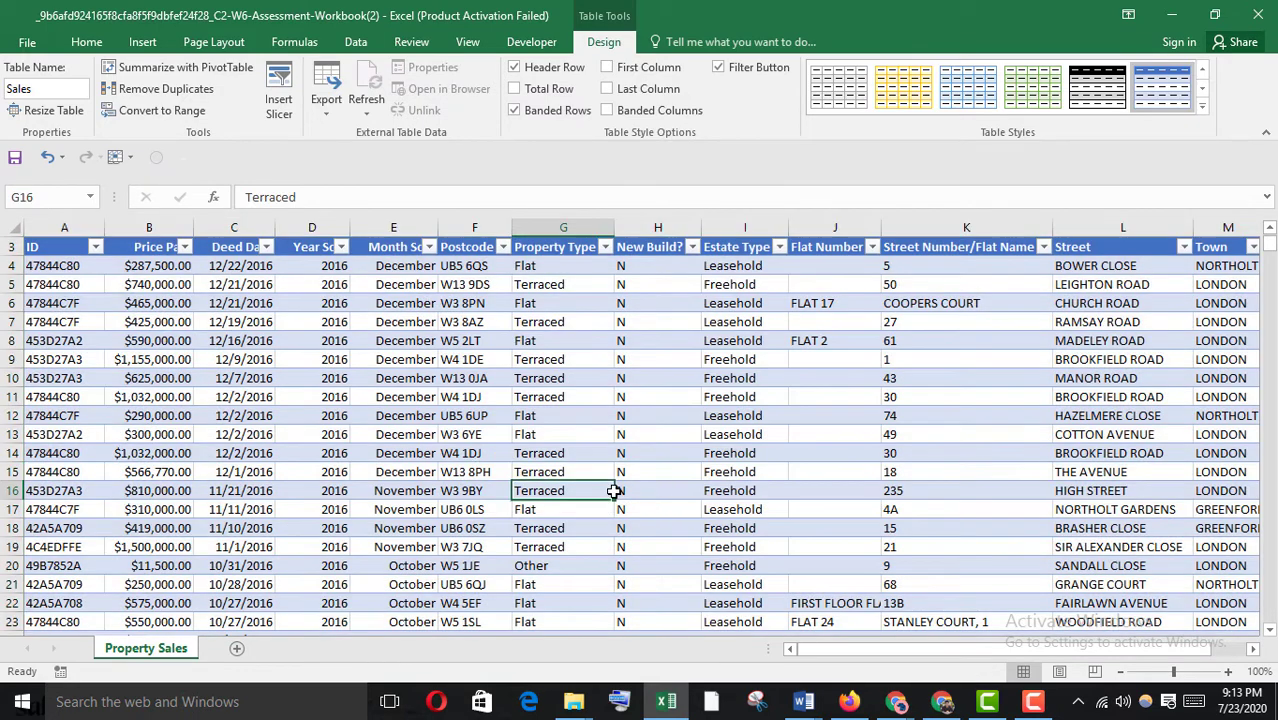
Step: Turn on the Sales table's Total Row and set its Price Paid column to Average
{"action": "scroll", "coordinate": [740, 565], "scroll_direction": "down", "scroll_amount": 2}
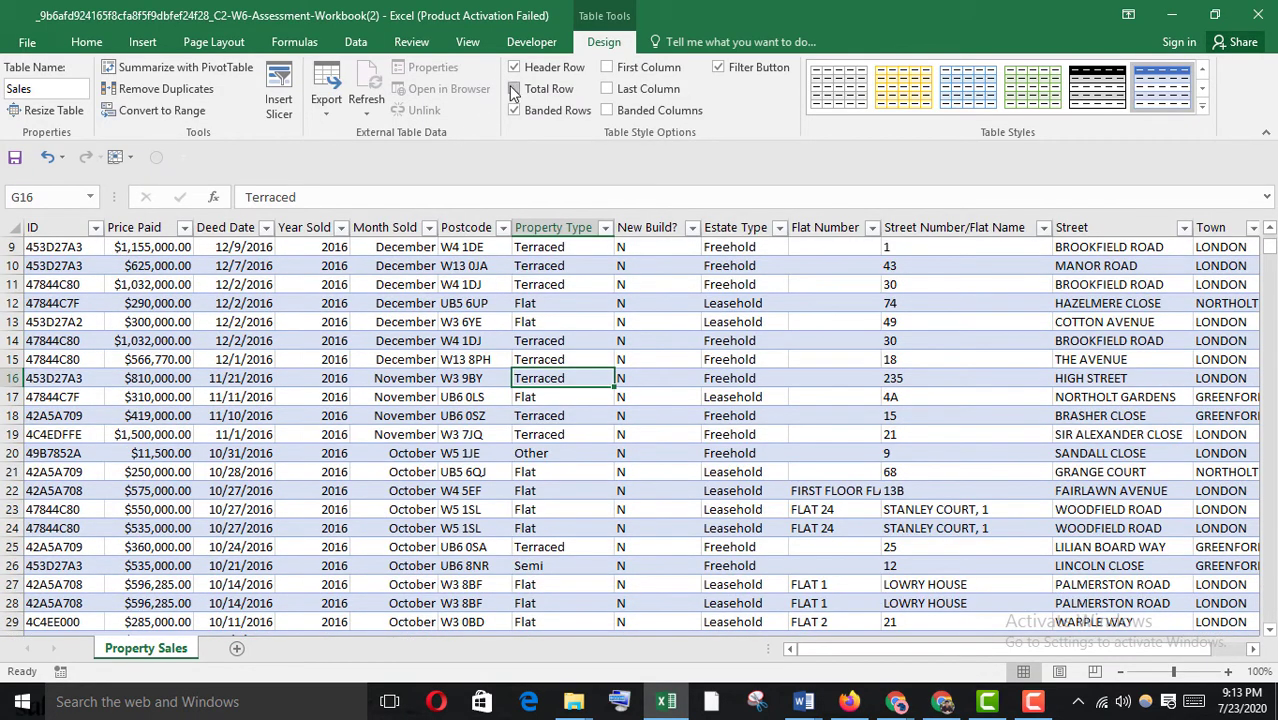
{"action": "left_click", "coordinate": [516, 89]}
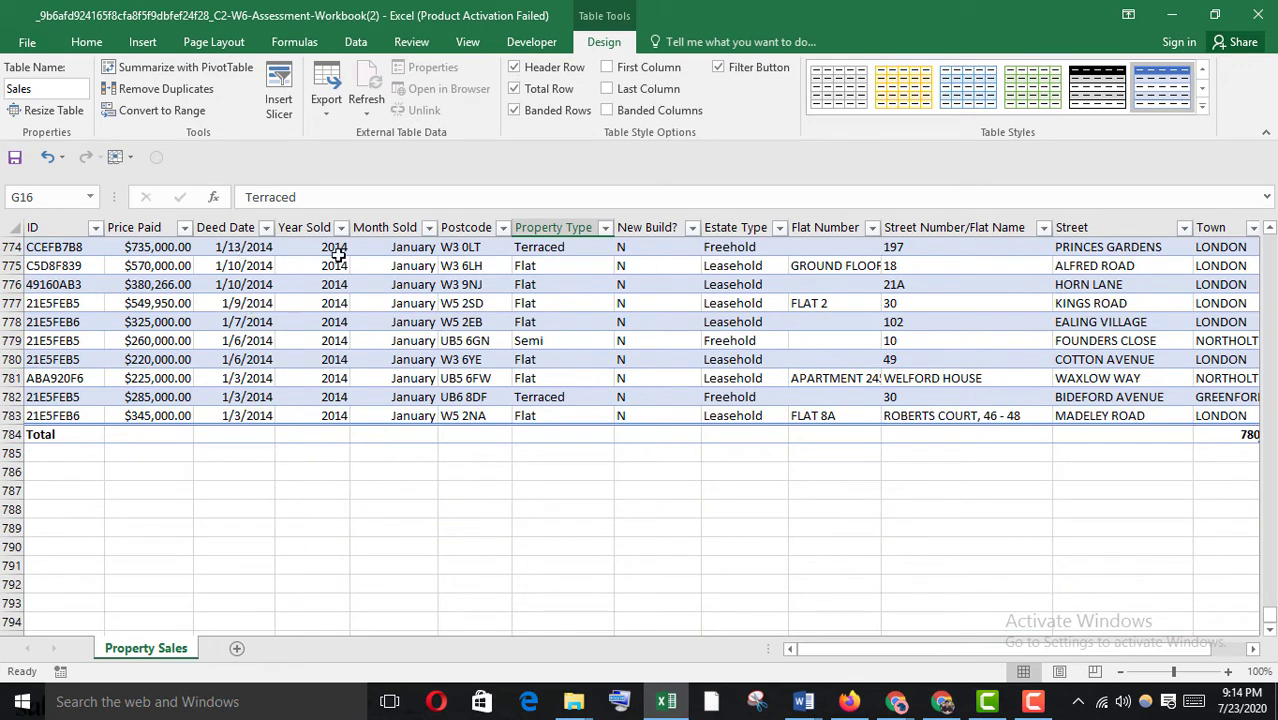
{"action": "left_click", "coordinate": [165, 435]}
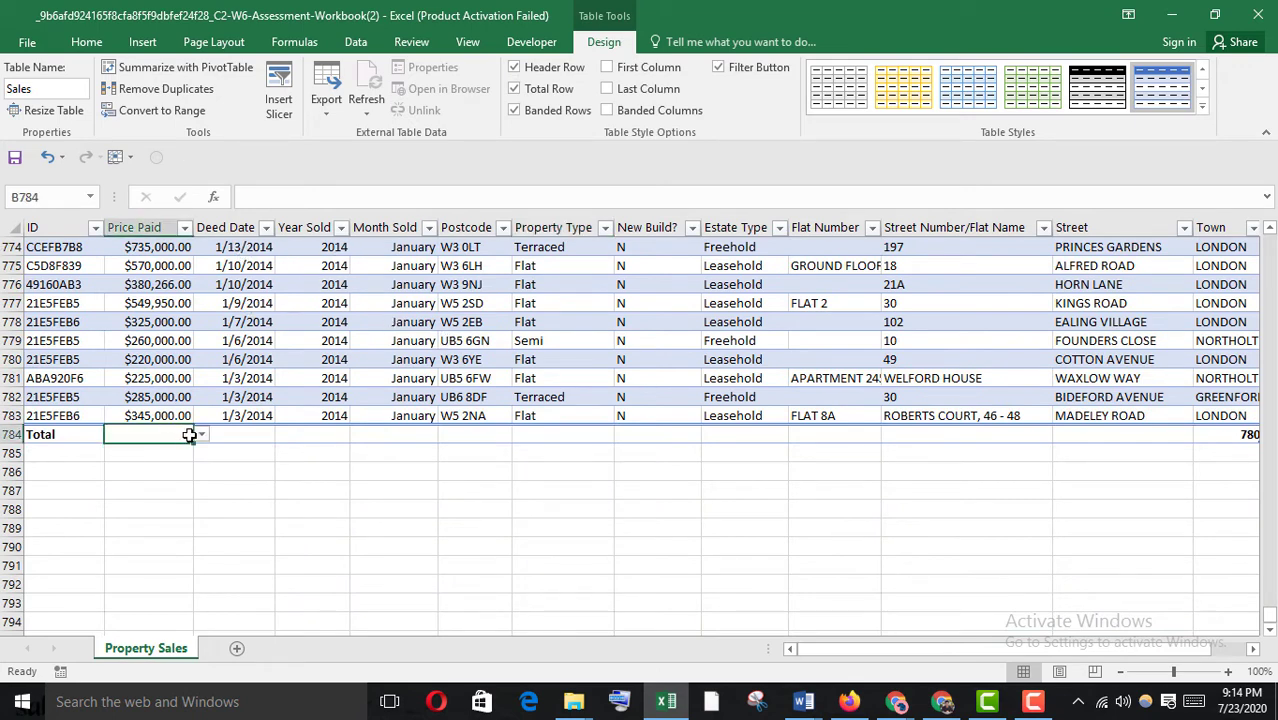
{"action": "left_click", "coordinate": [201, 434]}
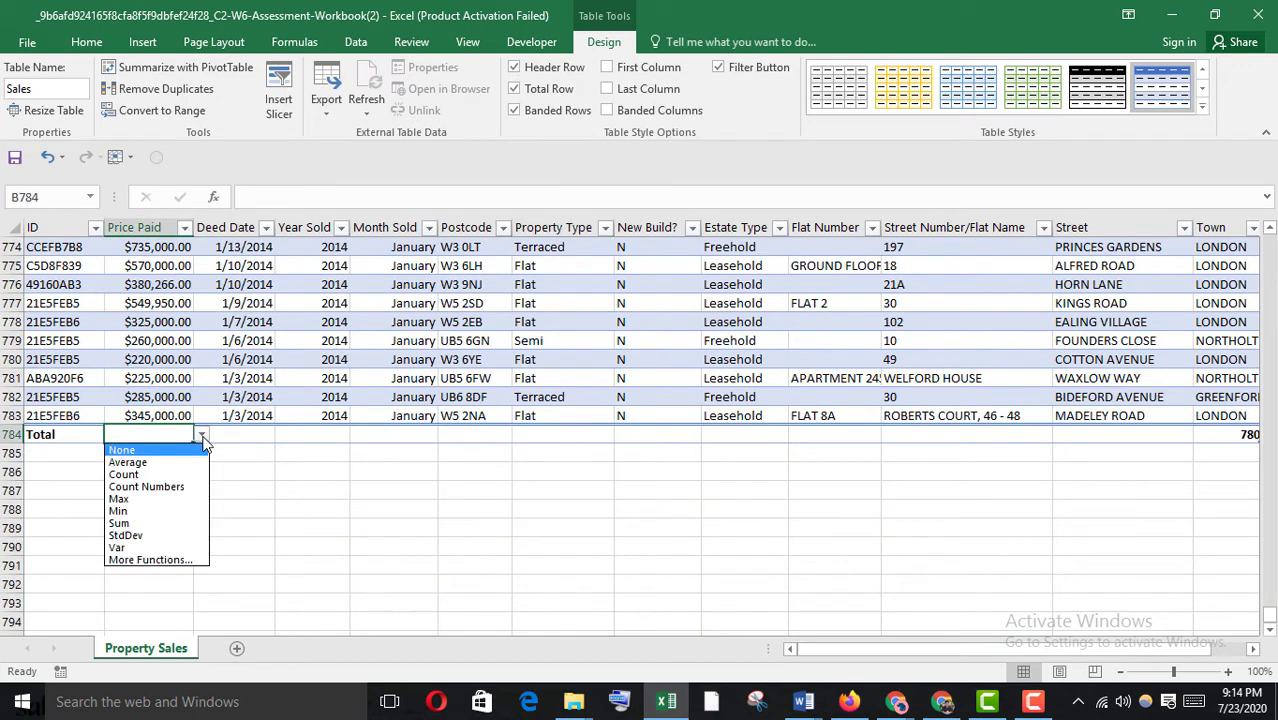
{"action": "left_click", "coordinate": [152, 459]}
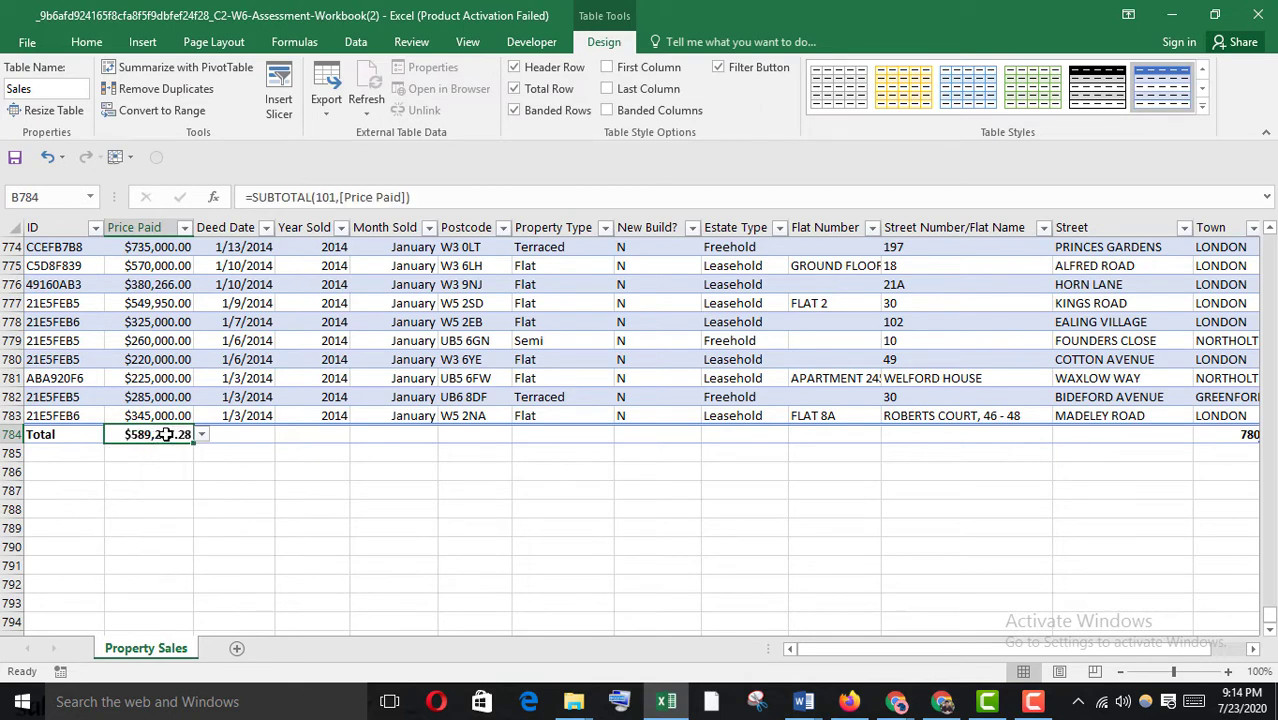
Step: Copy the Price Paid average into question 1's answer in the Firefox quiz, removing the currency symbol and comma to leave 589287.28
{"action": "key", "text": "ctrl+c"}
{"action": "mouse_move", "coordinate": [849, 701]}
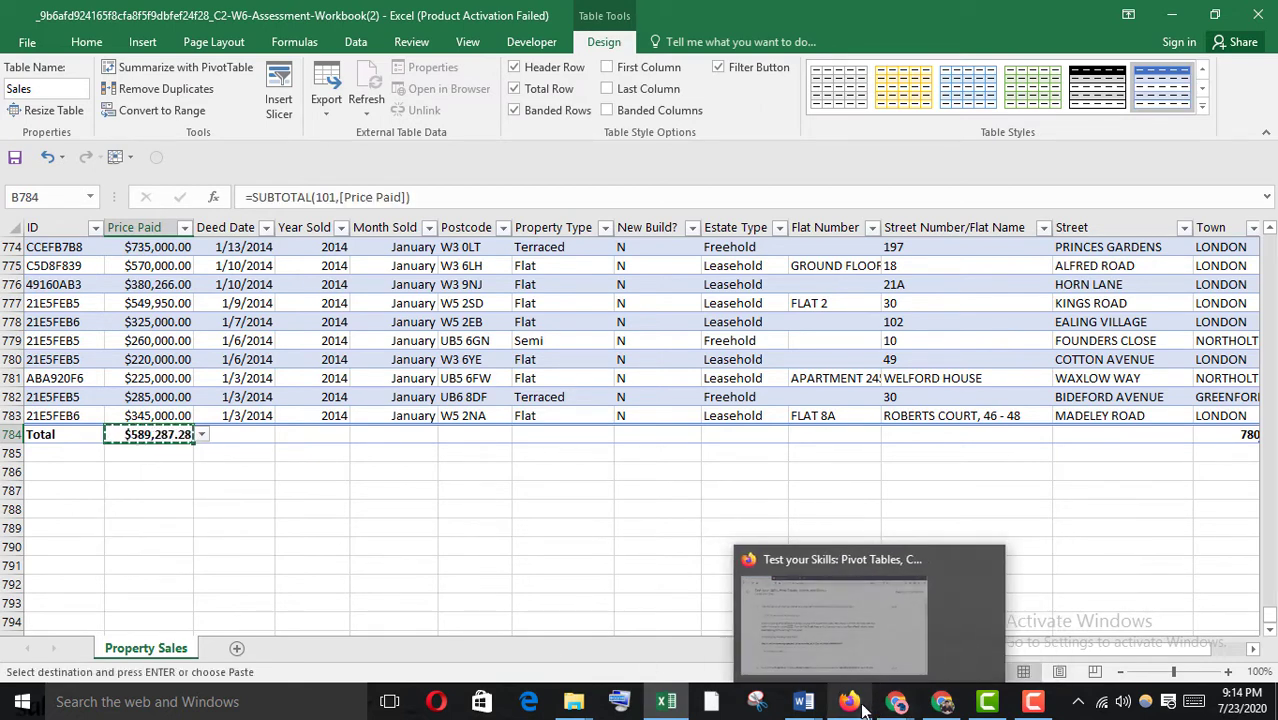
{"action": "left_click", "coordinate": [843, 651]}
{"action": "left_click", "coordinate": [276, 515]}
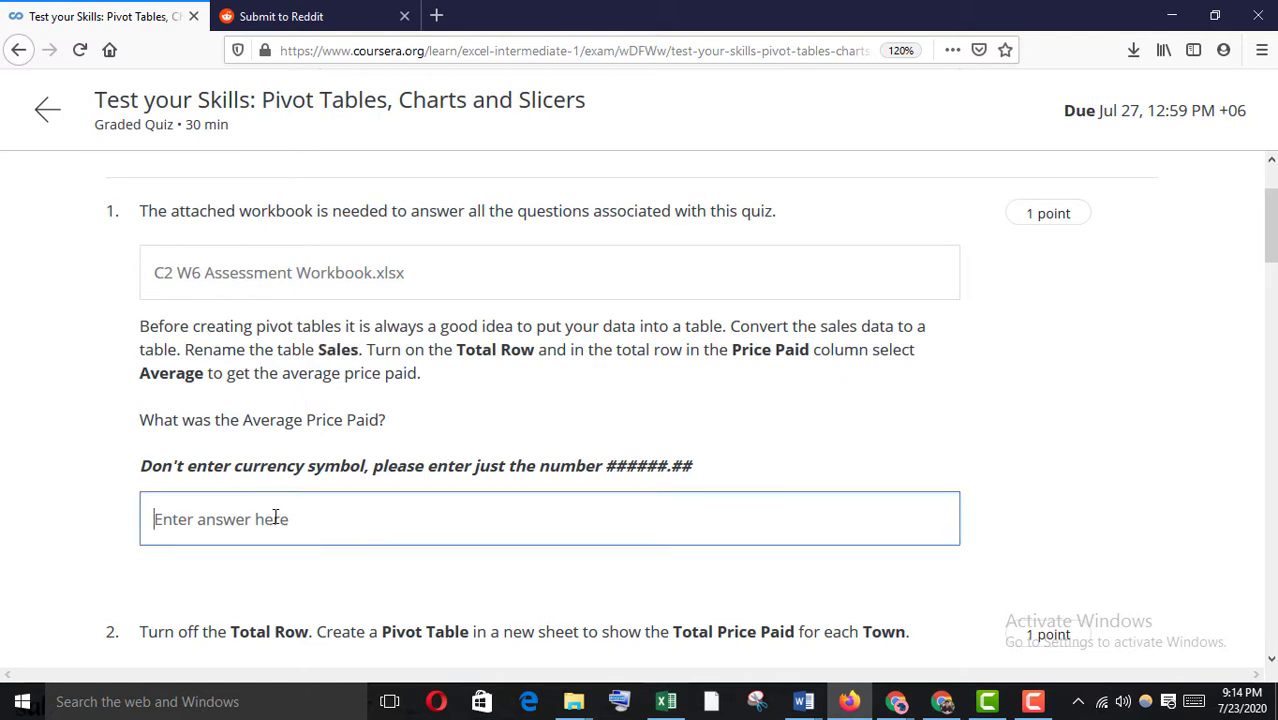
{"action": "key", "text": "ctrl+v"}
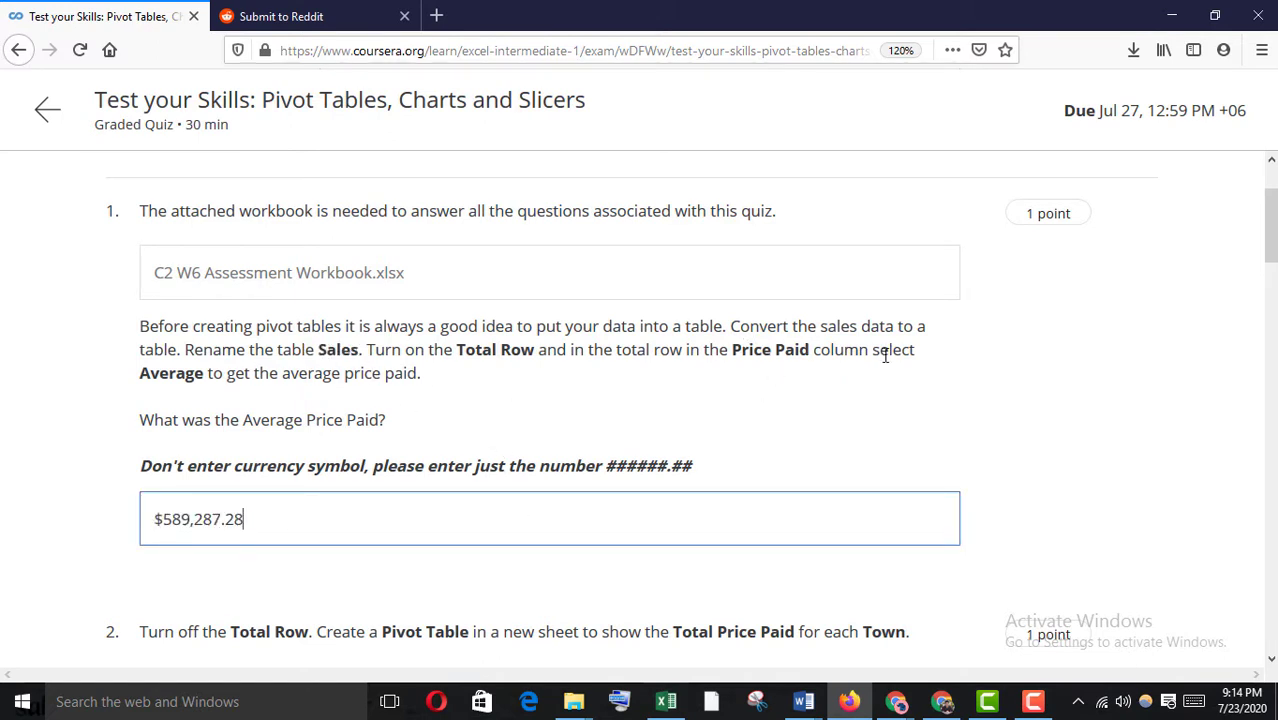
{"action": "left_click_drag", "start_coordinate": [150, 374], "coordinate": [322, 374]}
{"action": "left_click_drag", "start_coordinate": [184, 466], "coordinate": [406, 467]}
{"action": "left_click", "coordinate": [197, 529]}
{"action": "key", "text": "BackSpace"}
{"action": "left_click", "coordinate": [165, 519]}
{"action": "key", "text": "BackSpace"}
Step: Read question 2 of the quiz and turn off the Sales table's Total Row in Excel
{"action": "scroll", "coordinate": [165, 519], "scroll_direction": "down", "scroll_amount": 4}
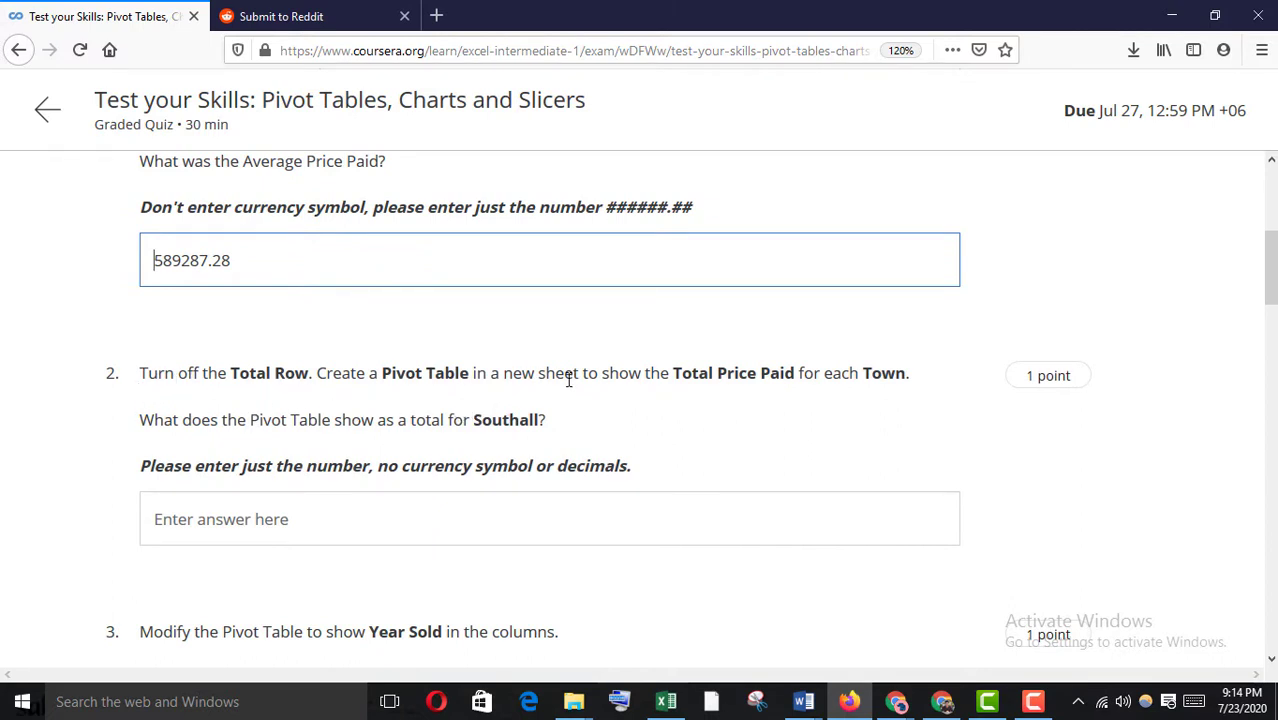
{"action": "left_click_drag", "start_coordinate": [699, 374], "coordinate": [858, 380]}
{"action": "mouse_move", "coordinate": [665, 703]}
{"action": "left_click", "coordinate": [675, 640]}
{"action": "scroll", "coordinate": [130, 340], "scroll_direction": "up", "scroll_amount": 8}
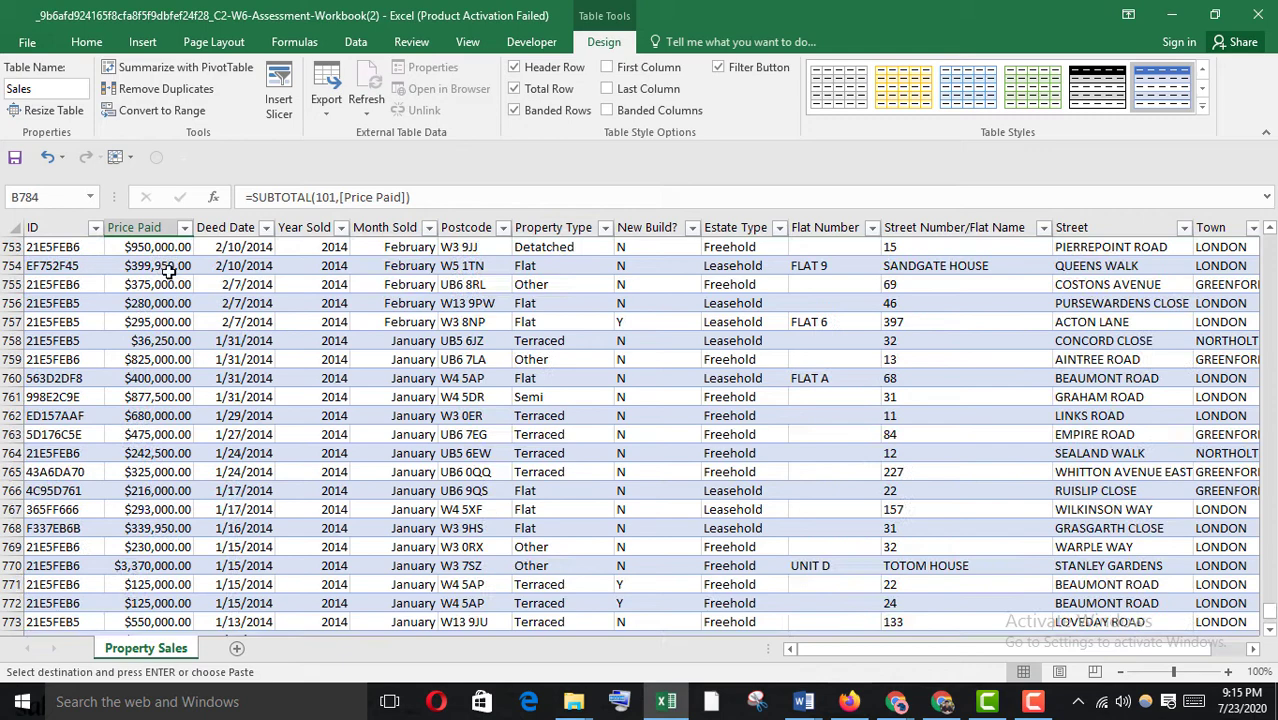
{"action": "left_click", "coordinate": [514, 89]}
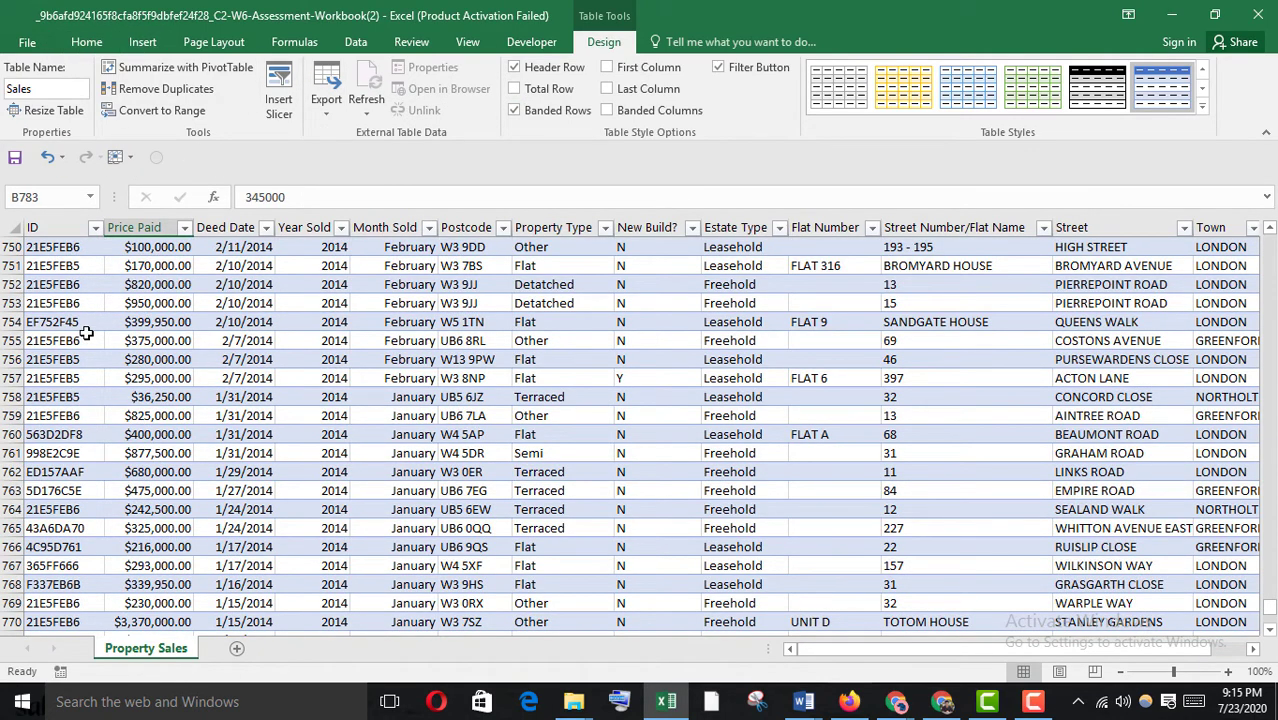
Step: Create a PivotTable from the Sales table on a new worksheet
{"action": "left_click_drag", "start_coordinate": [82, 326], "coordinate": [82, 341]}
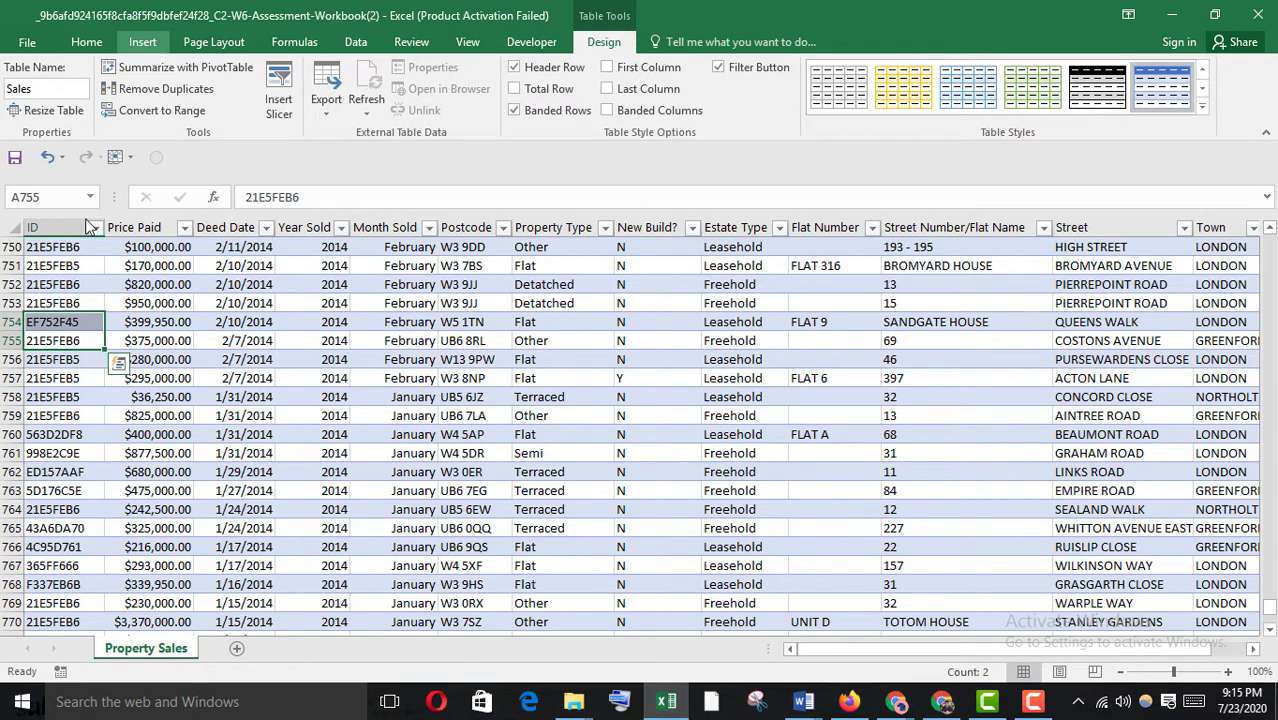
{"action": "left_click", "coordinate": [140, 43]}
{"action": "left_click", "coordinate": [33, 82]}
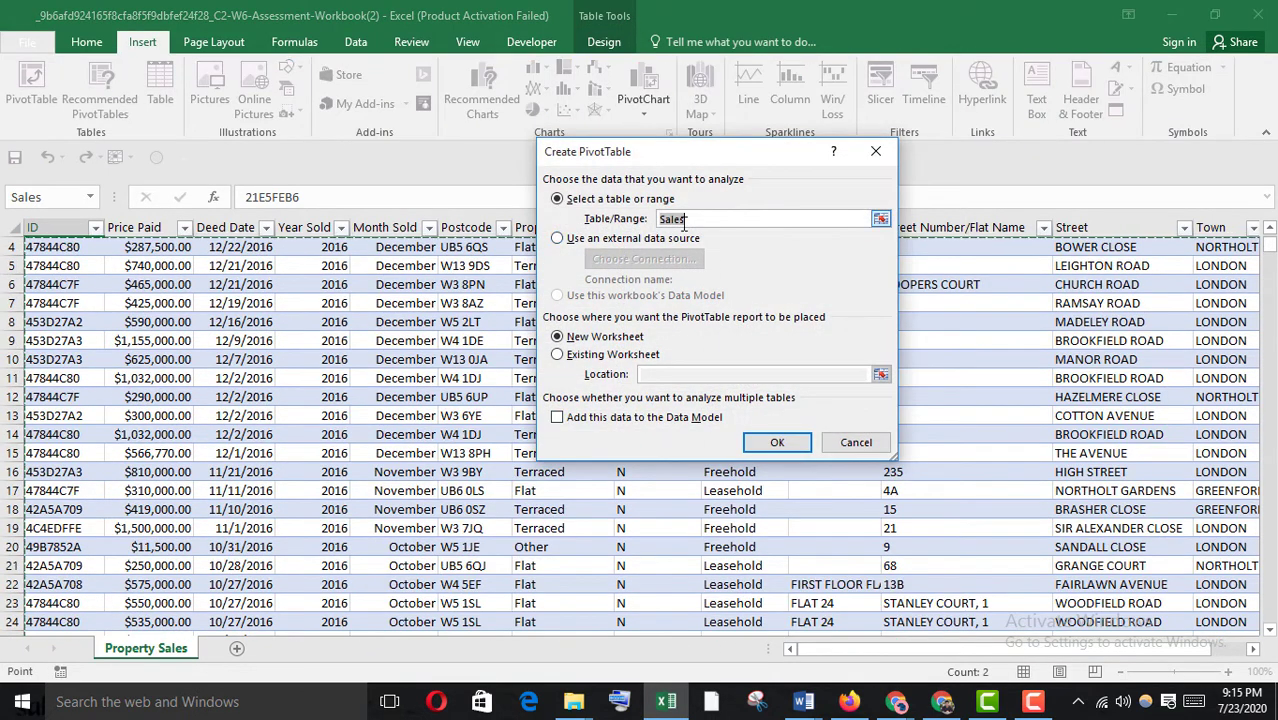
{"action": "left_click", "coordinate": [777, 442]}
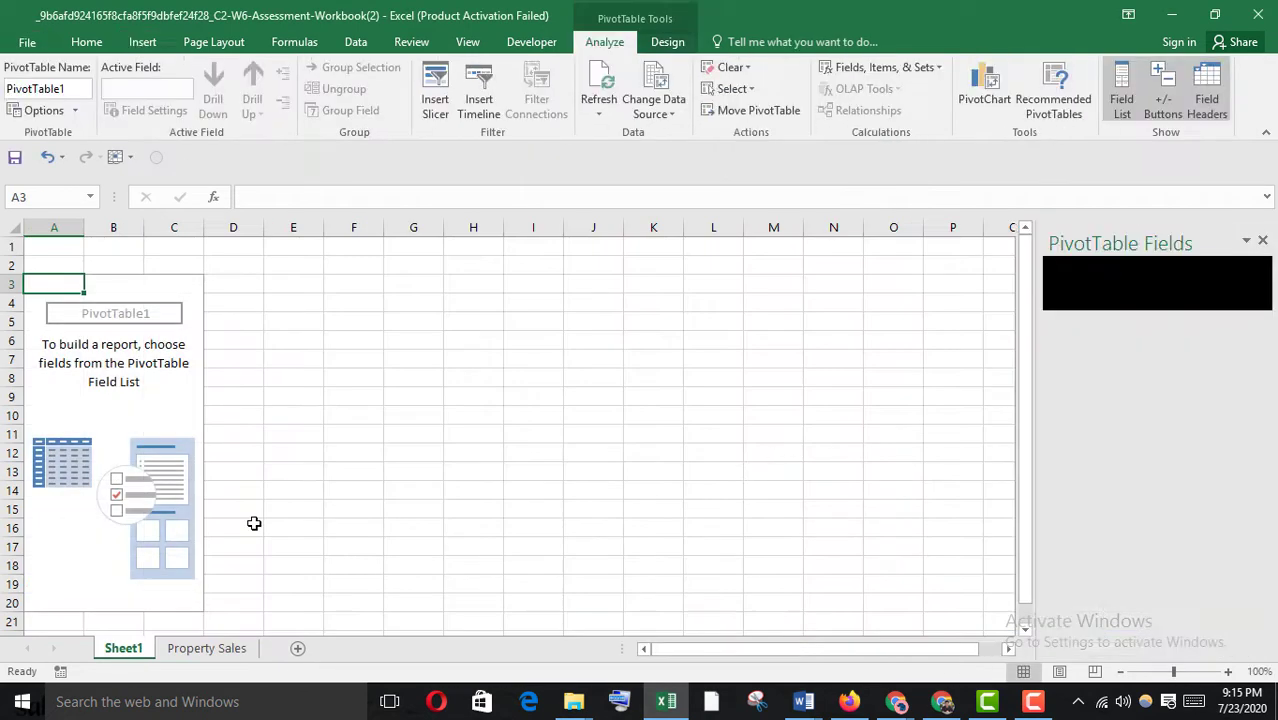
Step: Check question 2 in the Firefox quiz, then add Price Paid to the Excel PivotTable's values and Town to its rows
{"action": "mouse_move", "coordinate": [848, 701]}
{"action": "left_click", "coordinate": [785, 600]}
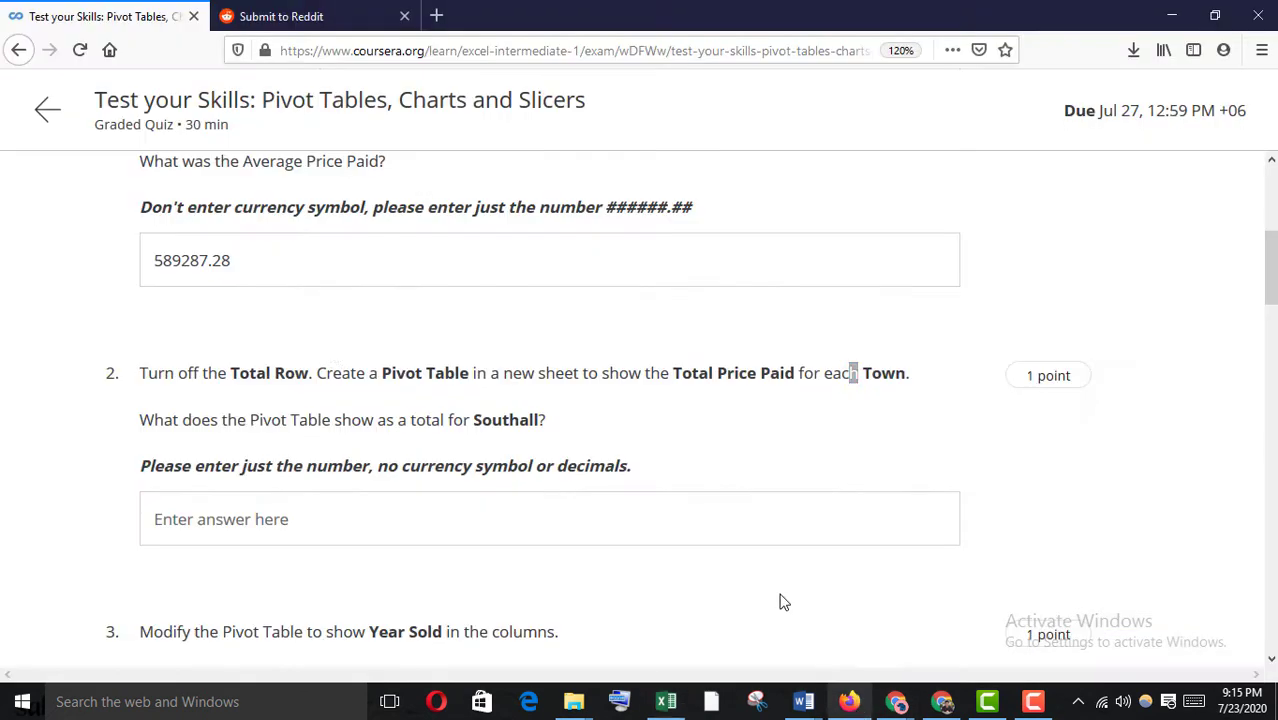
{"action": "left_click_drag", "start_coordinate": [641, 377], "coordinate": [812, 380]}
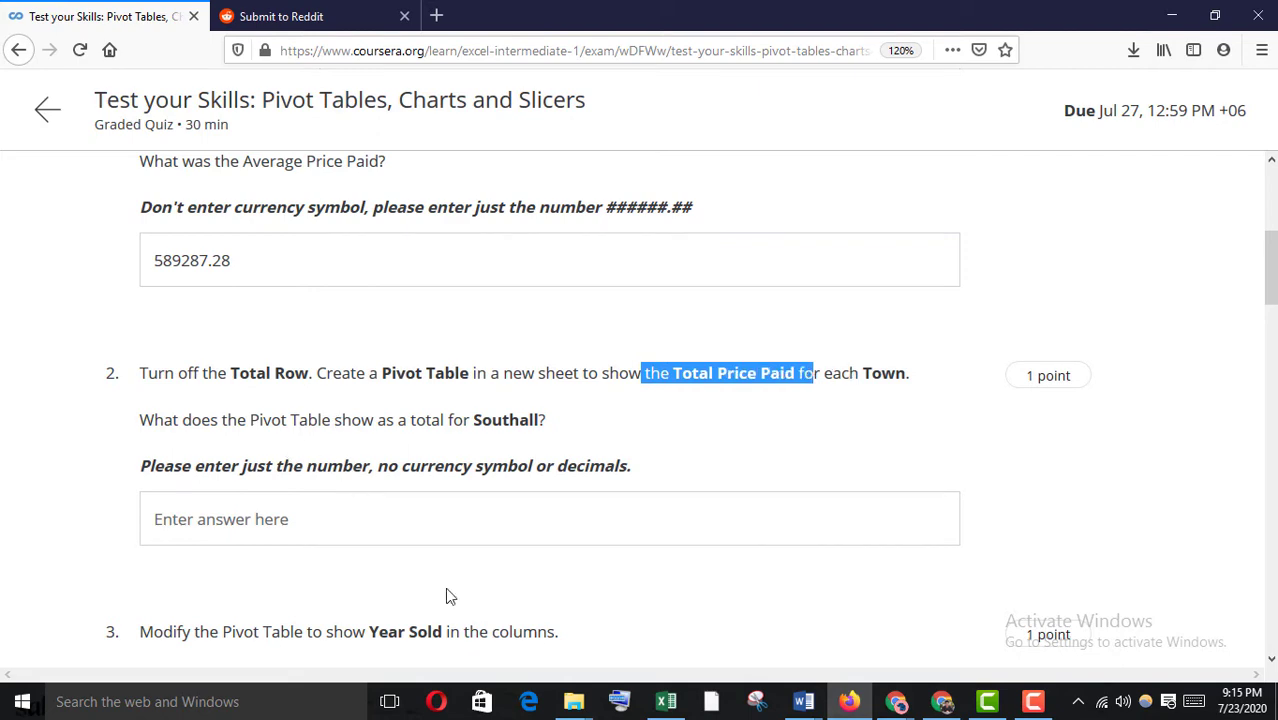
{"action": "mouse_move", "coordinate": [666, 701]}
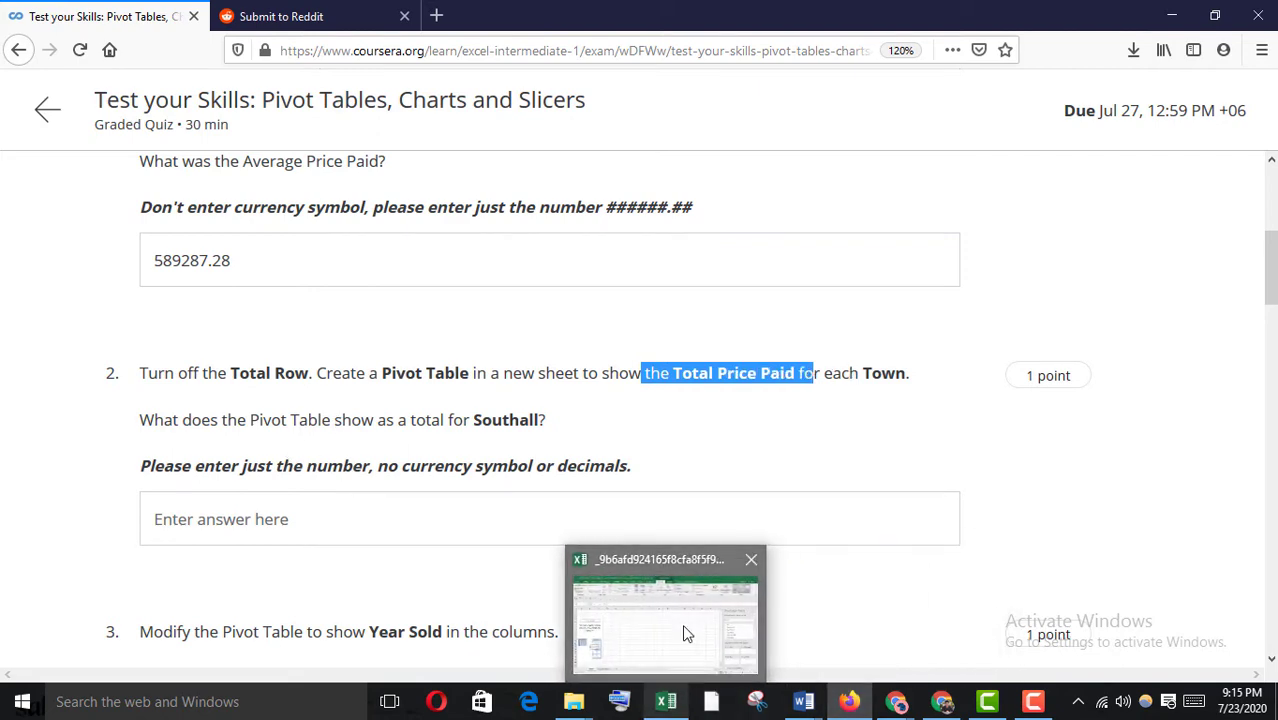
{"action": "left_click", "coordinate": [685, 632]}
{"action": "left_click_drag", "start_coordinate": [1075, 359], "coordinate": [1200, 597]}
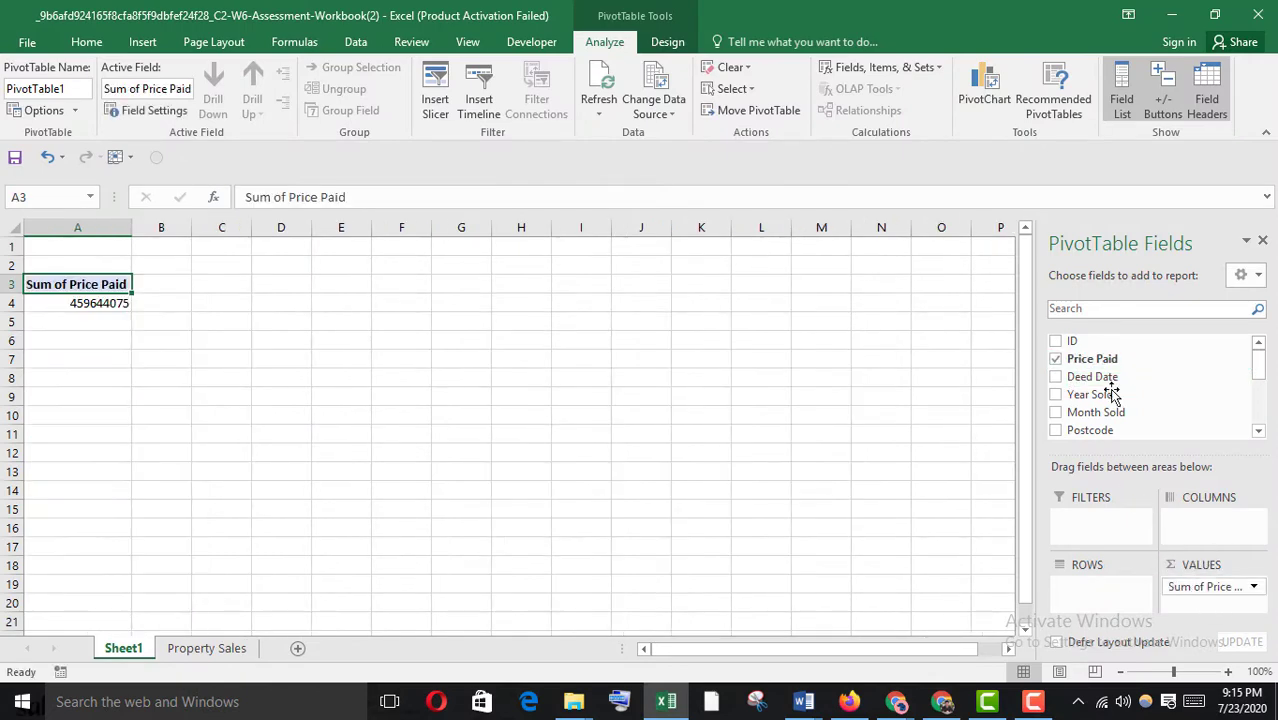
{"action": "scroll", "coordinate": [1100, 420], "scroll_direction": "down", "scroll_amount": 5}
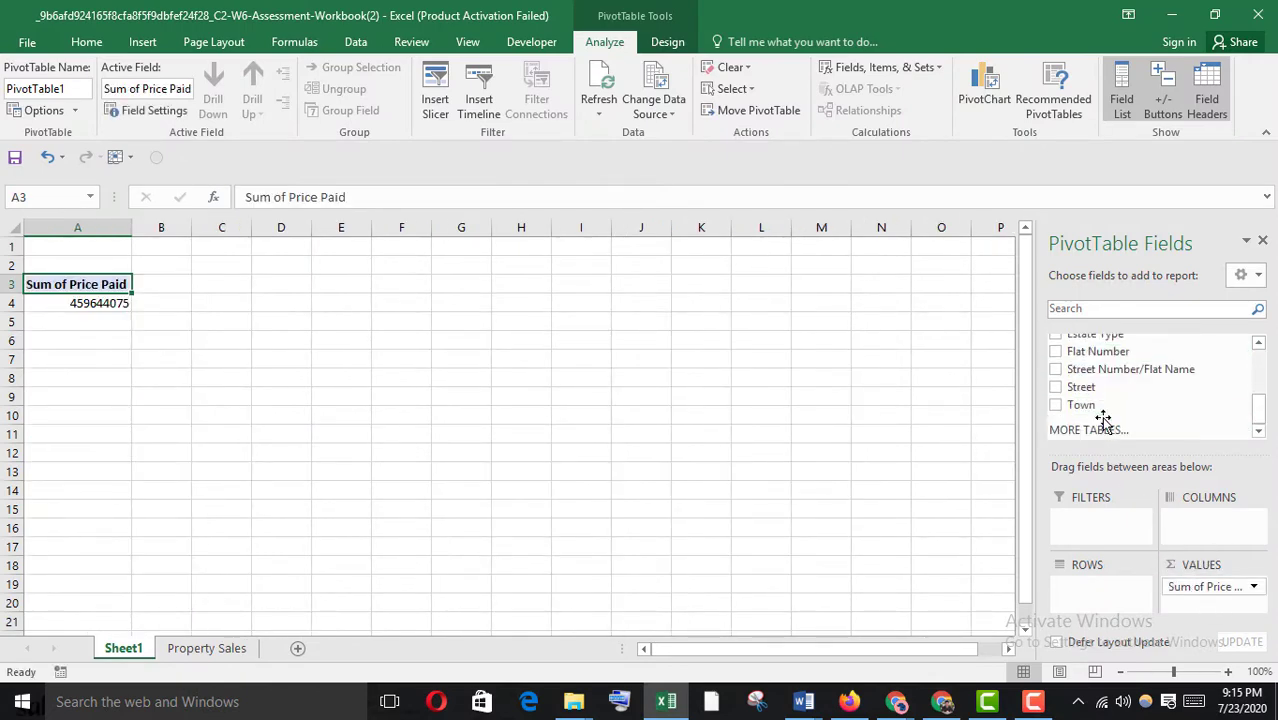
{"action": "left_click_drag", "start_coordinate": [1080, 405], "coordinate": [1078, 594]}
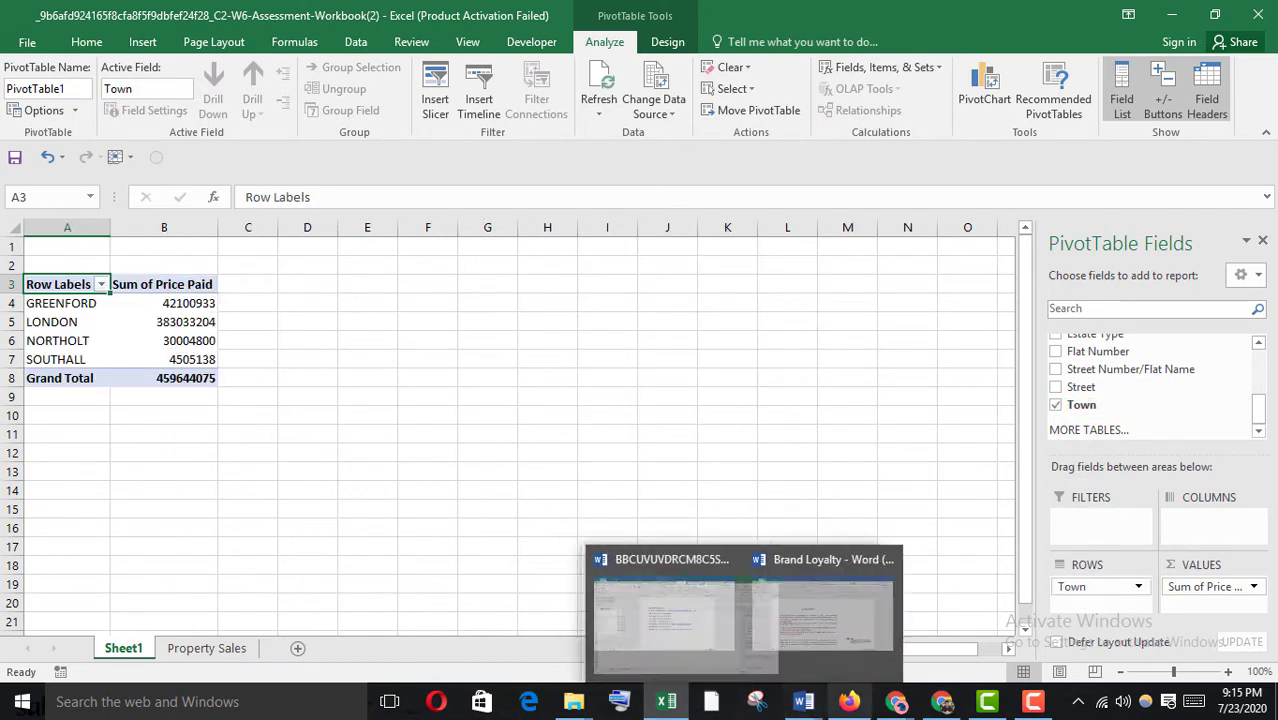
Step: Check which town question 2 asks about in Firefox and filter the Excel PivotTable's row labels to SOUTHALL only
{"action": "left_click", "coordinate": [845, 706]}
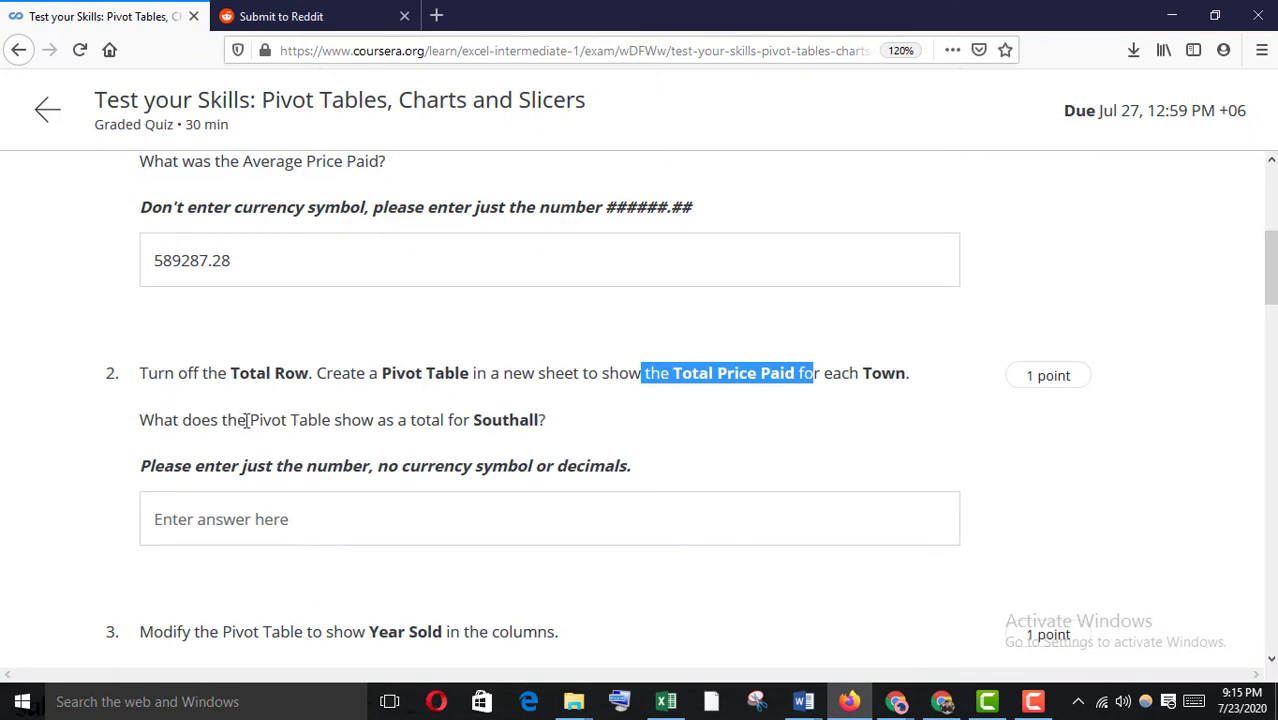
{"action": "left_click_drag", "start_coordinate": [376, 425], "coordinate": [537, 425]}
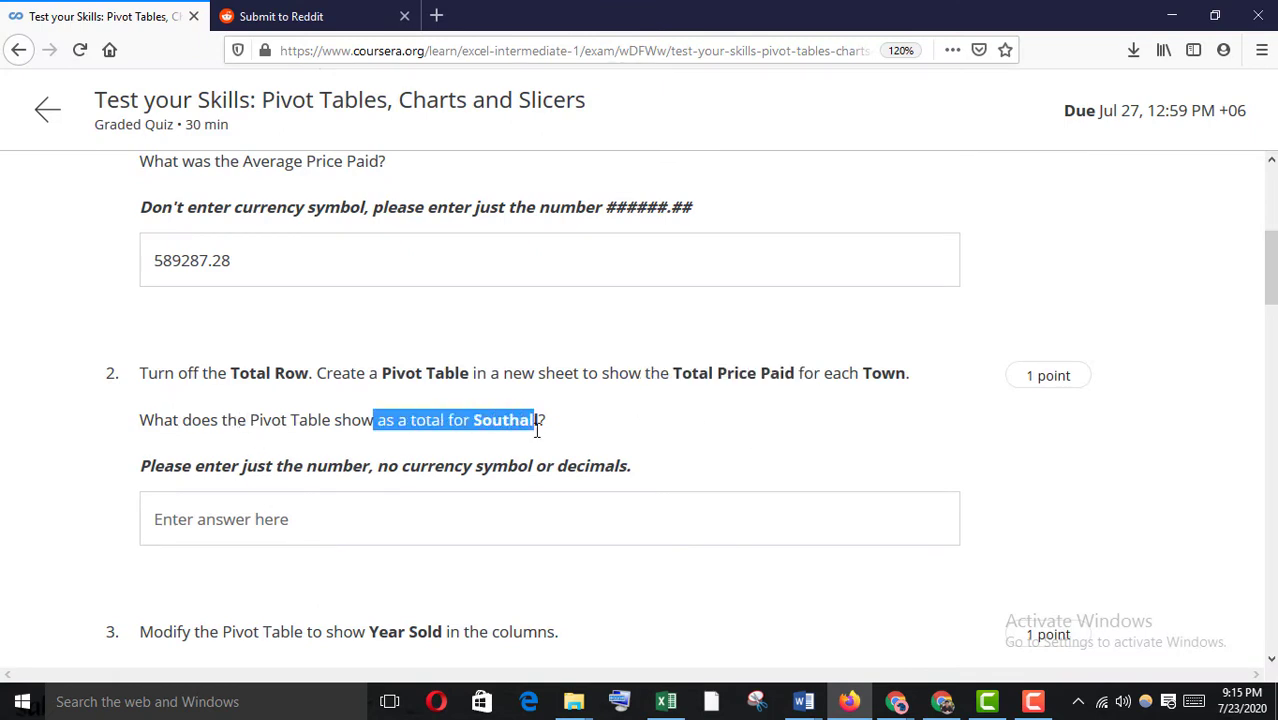
{"action": "left_click", "coordinate": [657, 705]}
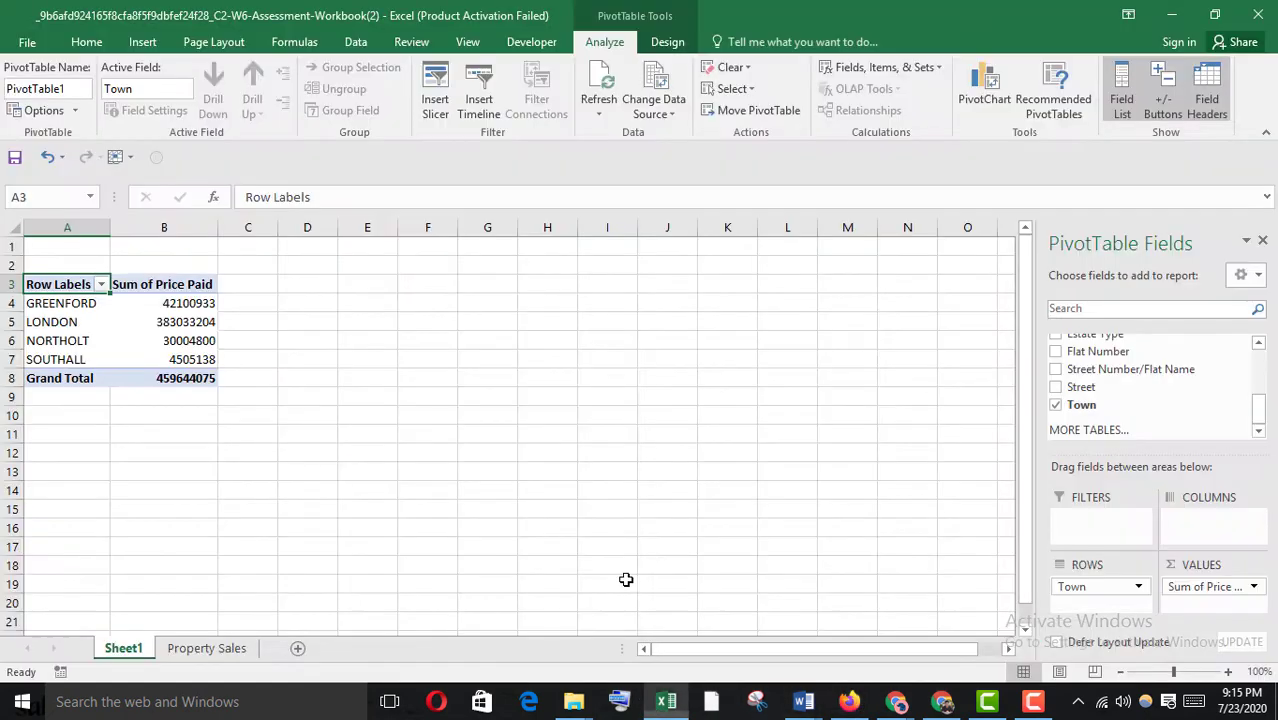
{"action": "left_click", "coordinate": [101, 285]}
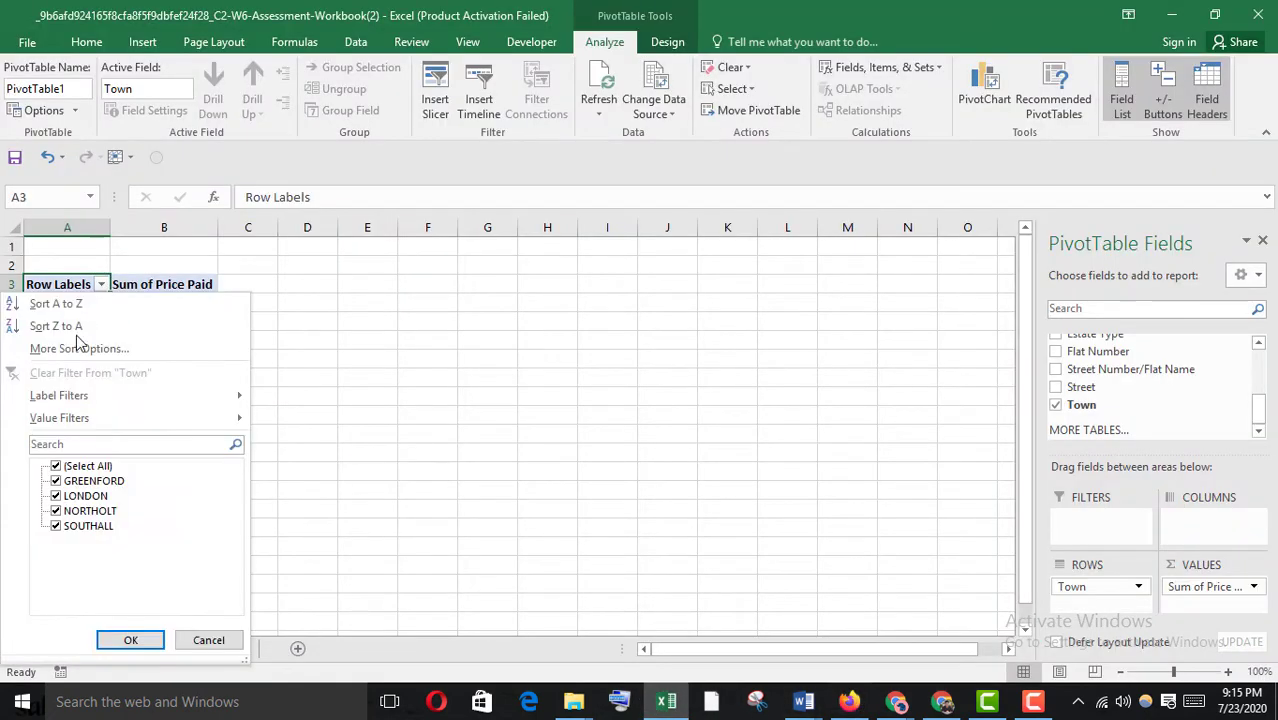
{"action": "left_click", "coordinate": [57, 466]}
{"action": "left_click", "coordinate": [57, 526]}
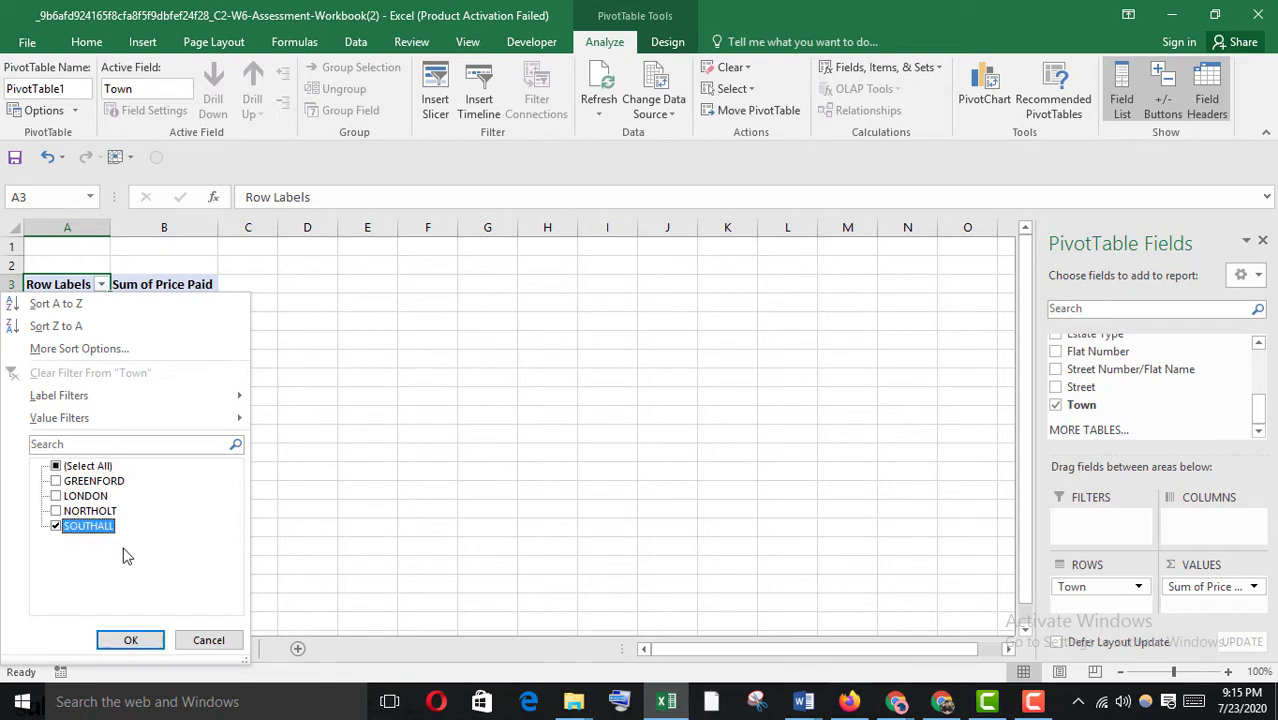
{"action": "left_click", "coordinate": [138, 630]}
Step: Copy Southall's Sum of Price Paid, 4505138, from the PivotTable into question 2's answer in the Firefox quiz
{"action": "left_click", "coordinate": [177, 303]}
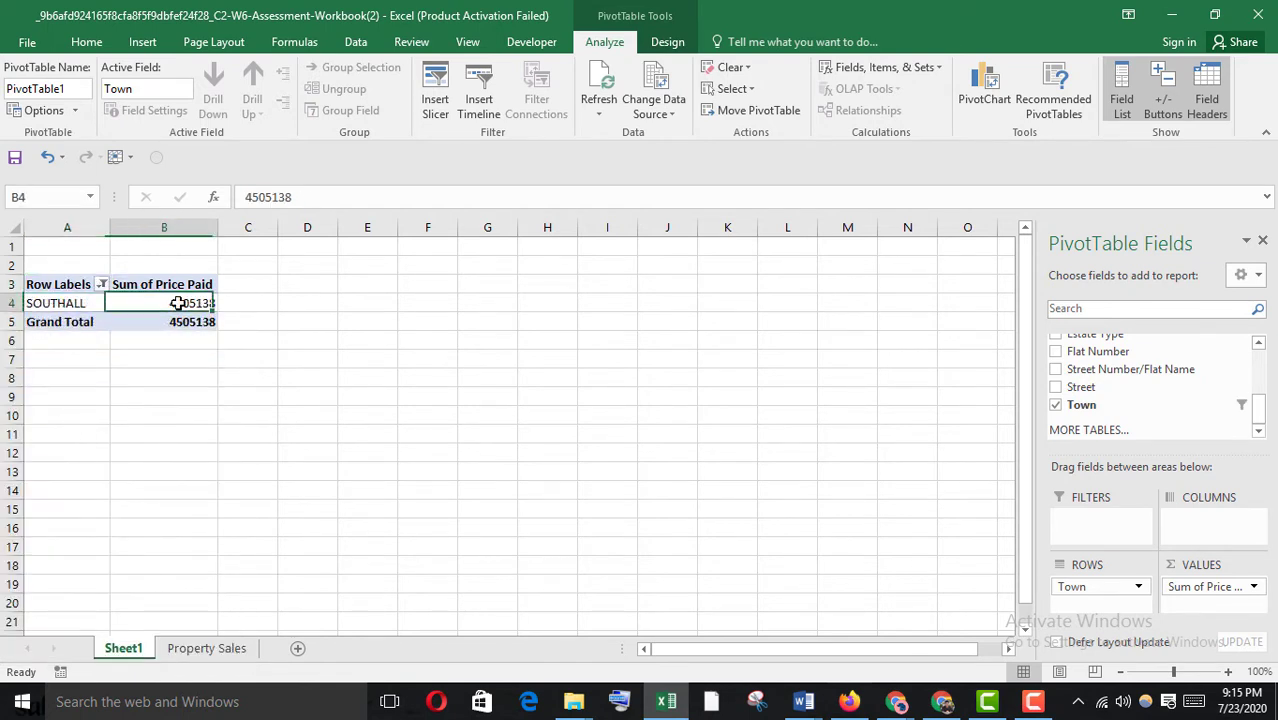
{"action": "key", "text": "ctrl+c"}
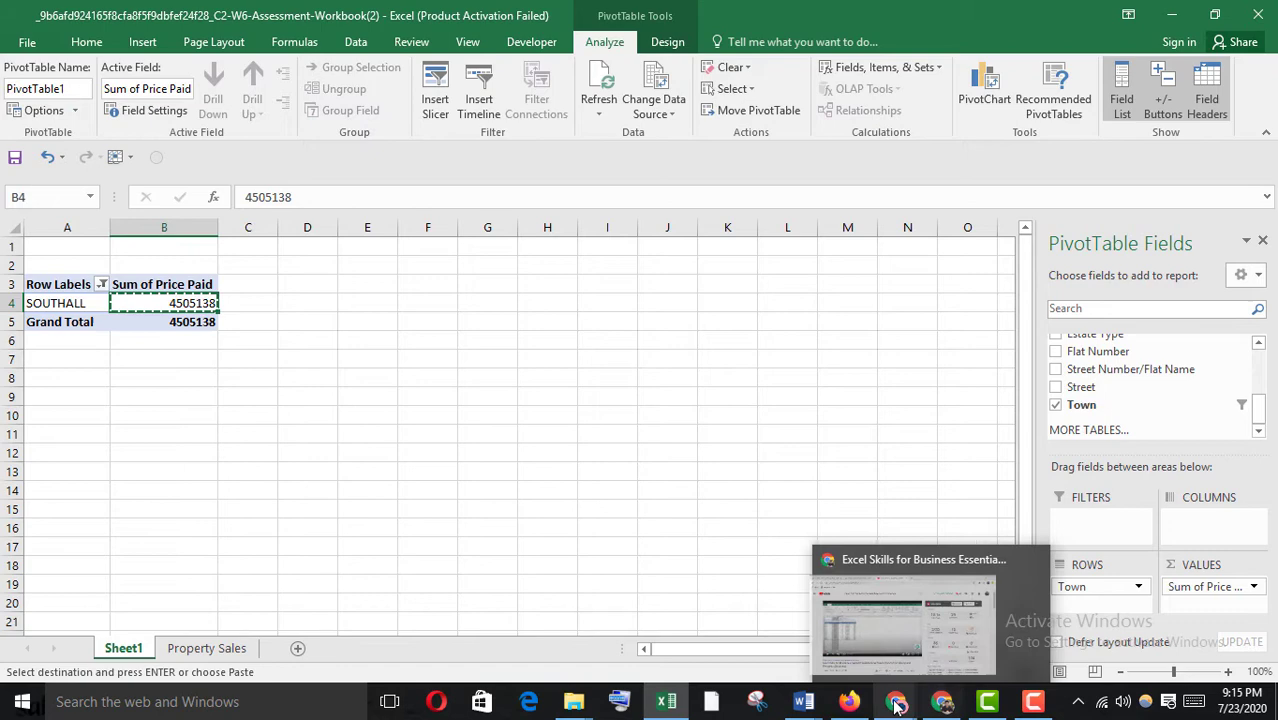
{"action": "mouse_move", "coordinate": [848, 701]}
{"action": "left_click", "coordinate": [848, 650]}
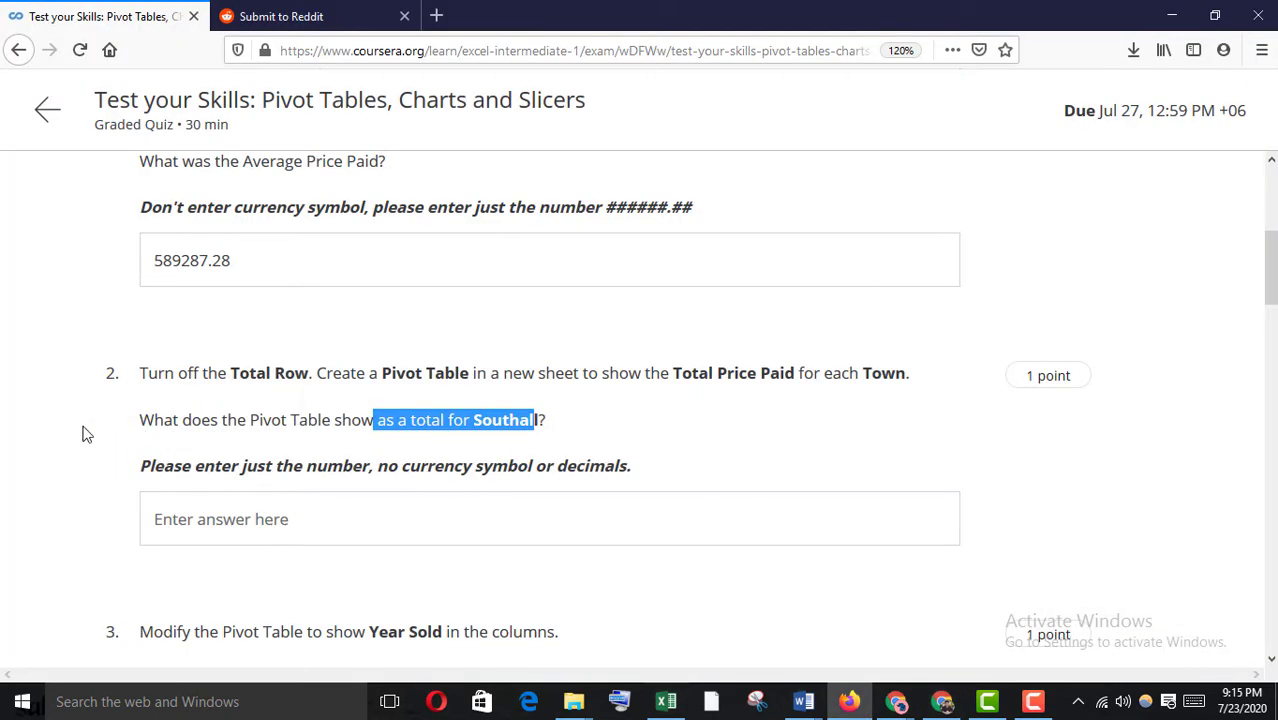
{"action": "left_click", "coordinate": [158, 518]}
{"action": "key", "text": "ctrl+v"}
Step: Read question 3, then in Excel add Year Sold to the PivotTable's columns and clear the Town filter
{"action": "scroll", "coordinate": [160, 518], "scroll_direction": "down", "scroll_amount": 3}
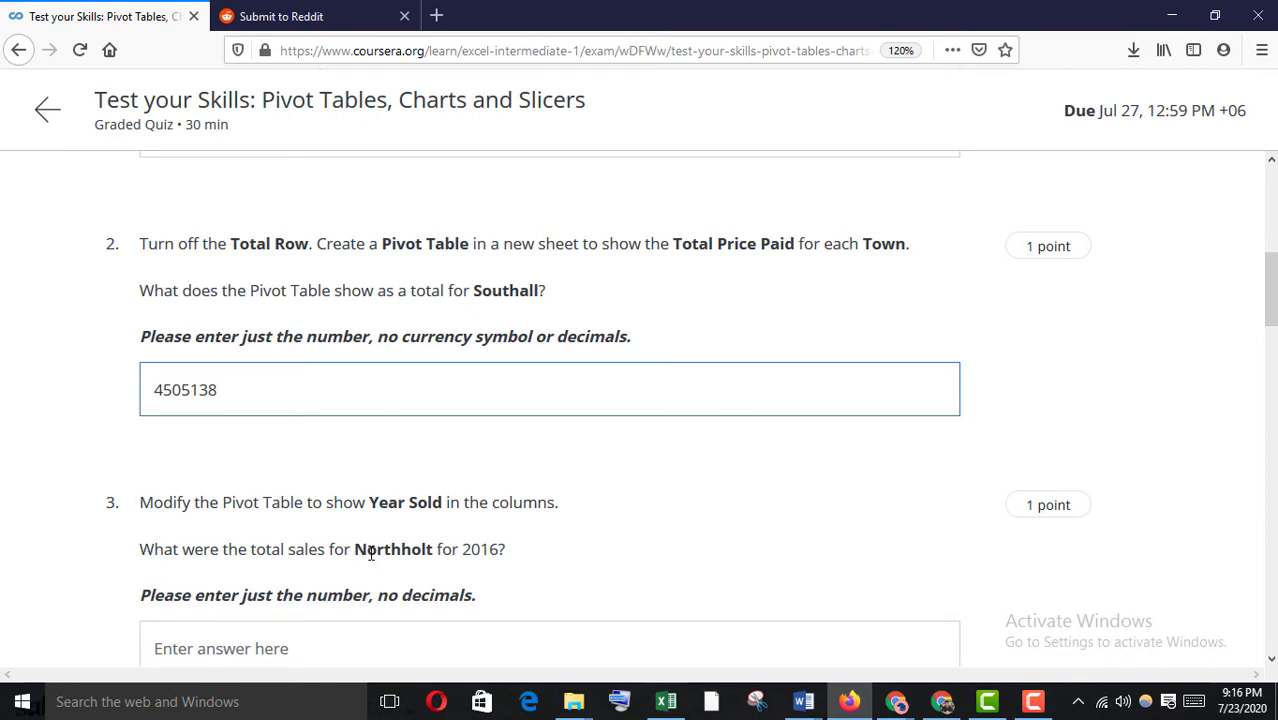
{"action": "left_click_drag", "start_coordinate": [445, 551], "coordinate": [531, 553]}
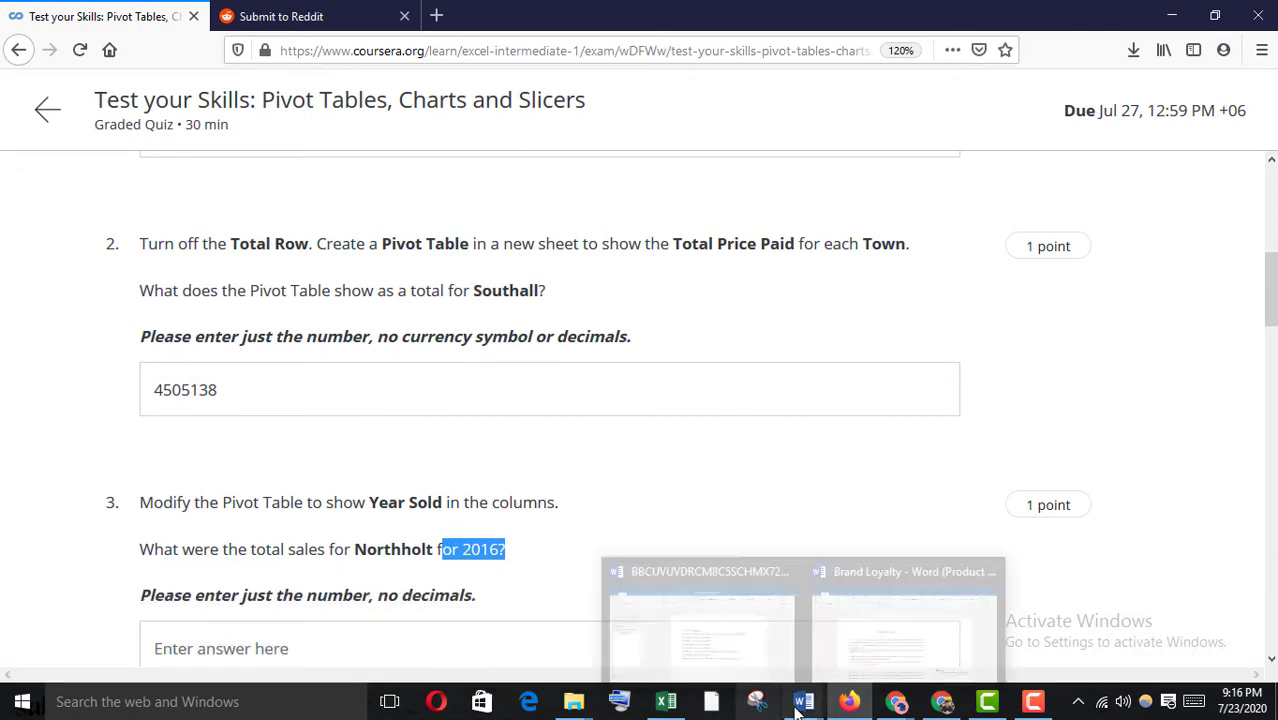
{"action": "mouse_move", "coordinate": [672, 708]}
{"action": "left_click", "coordinate": [700, 580]}
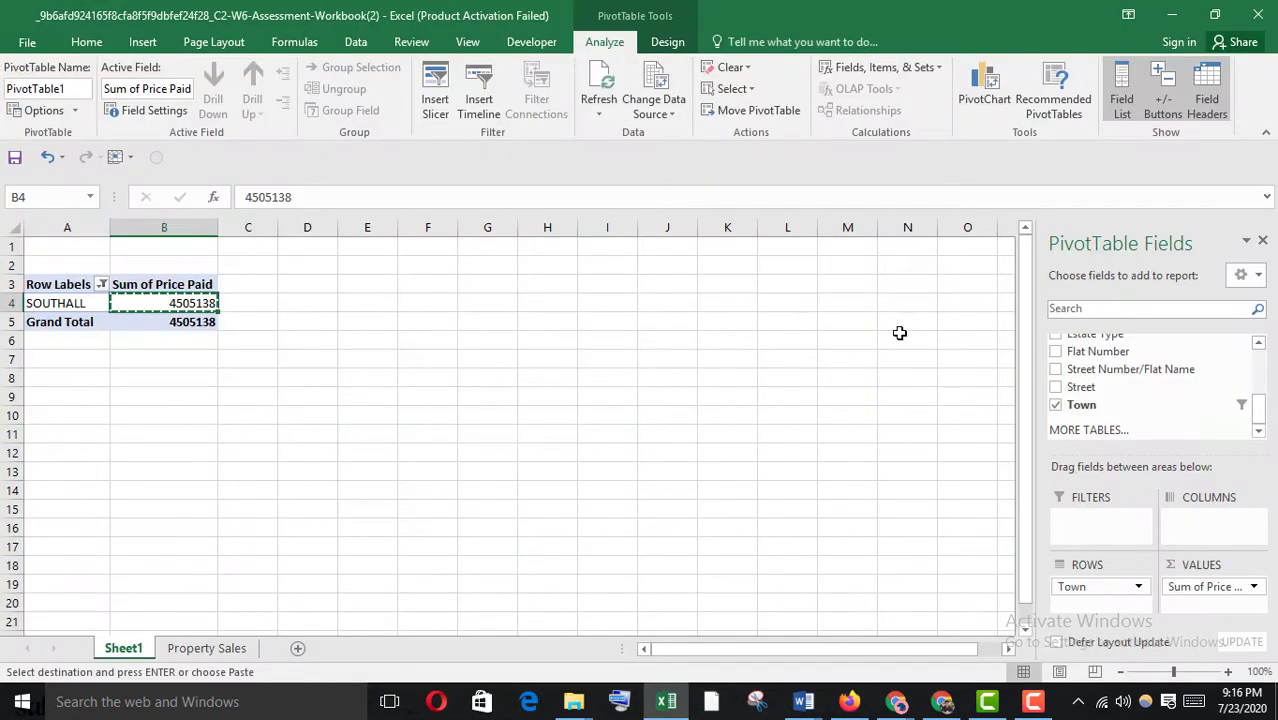
{"action": "scroll", "coordinate": [1121, 414], "scroll_direction": "up", "scroll_amount": 5}
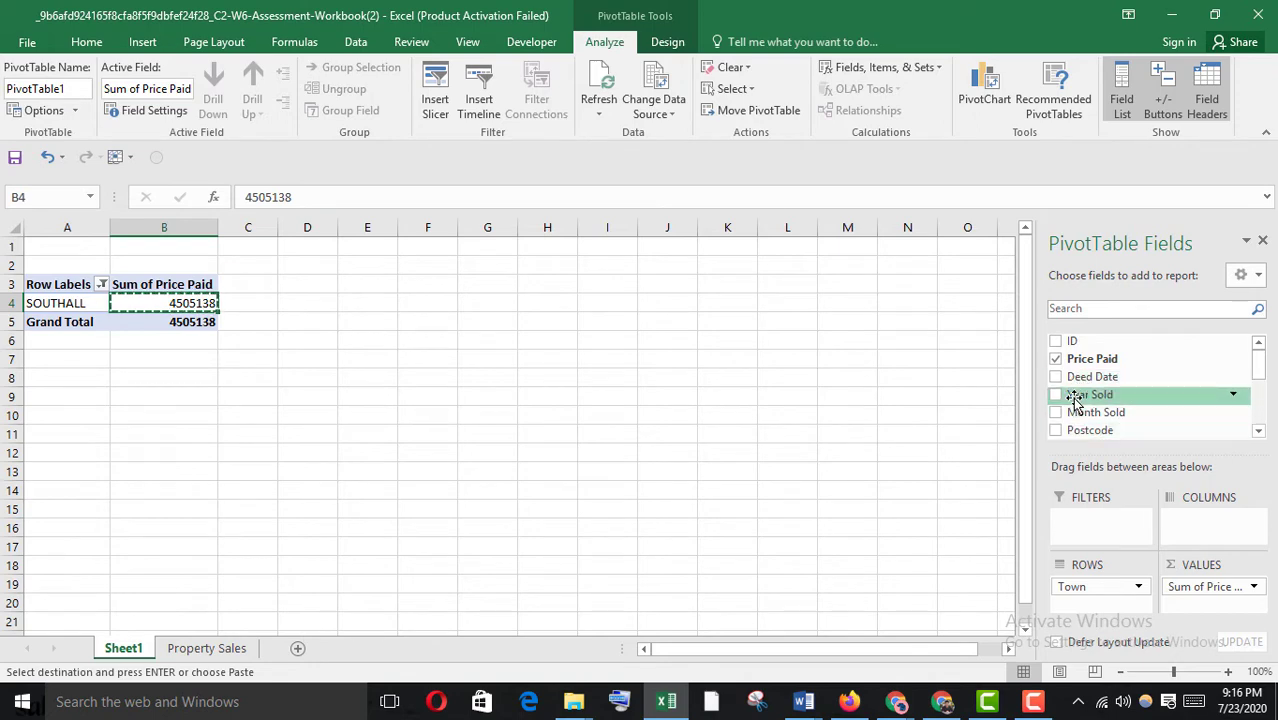
{"action": "left_click_drag", "start_coordinate": [1062, 396], "coordinate": [1215, 525]}
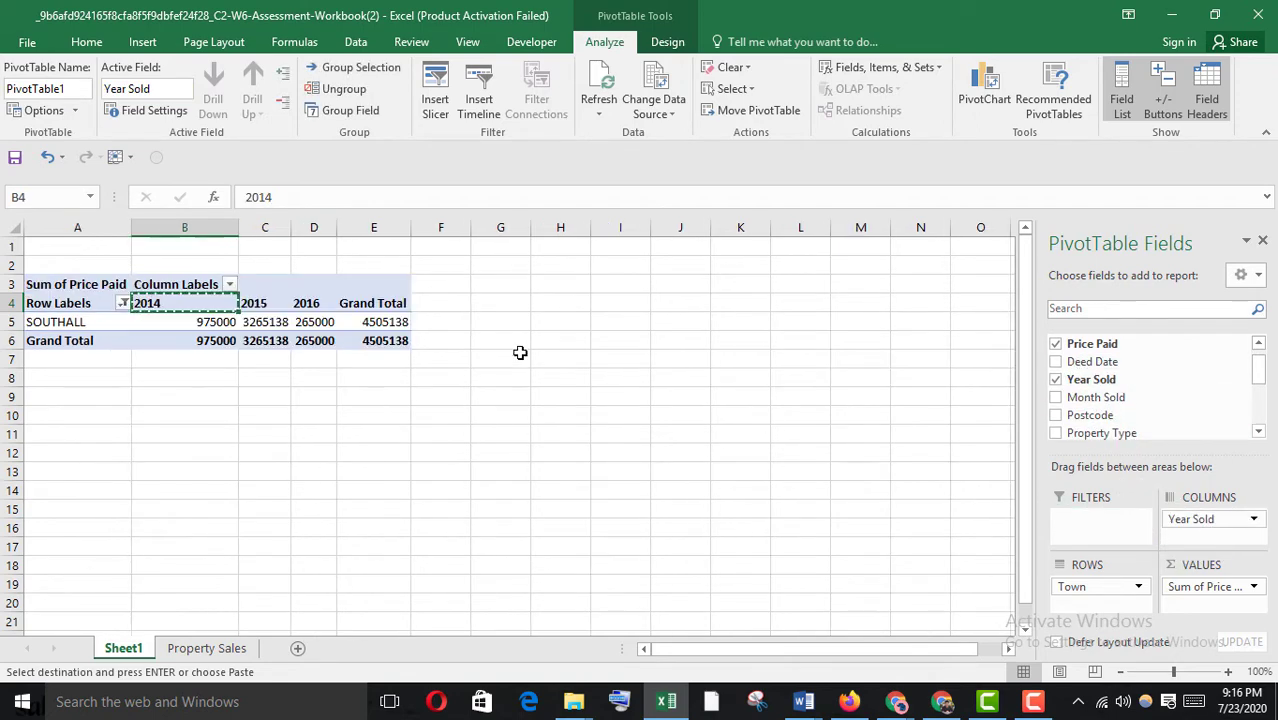
{"action": "left_click", "coordinate": [124, 305]}
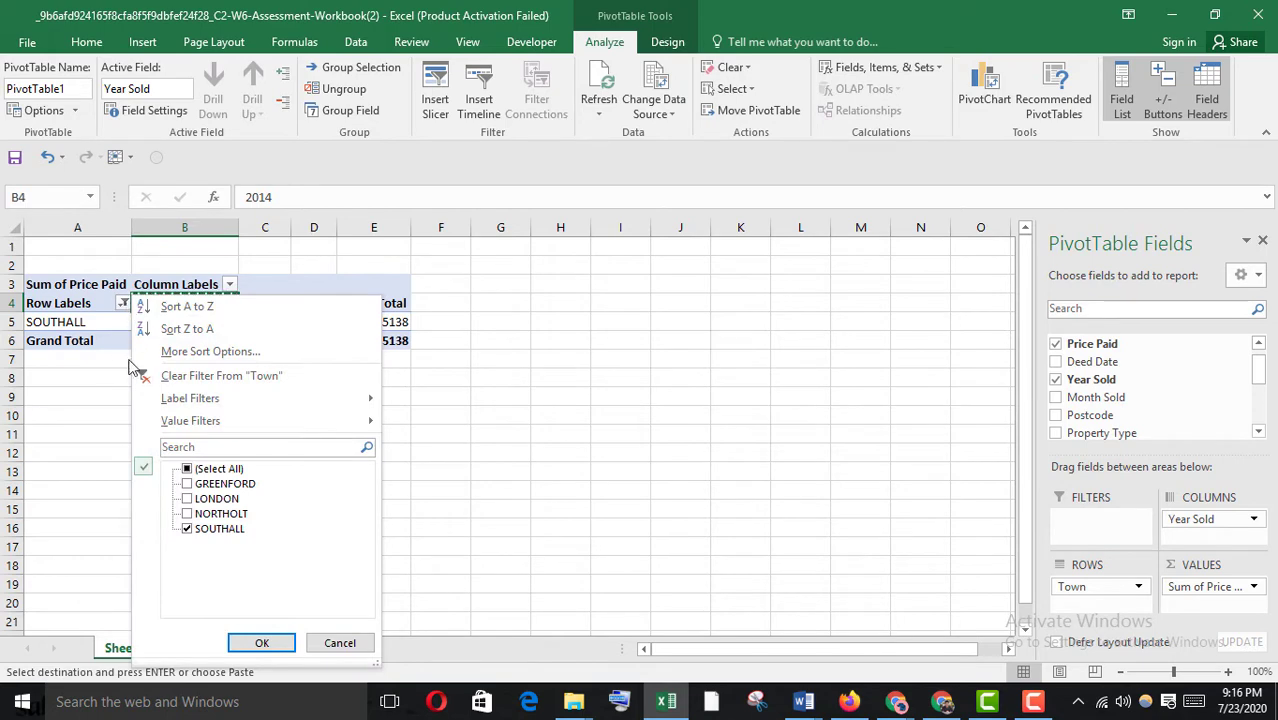
{"action": "left_click", "coordinate": [214, 383]}
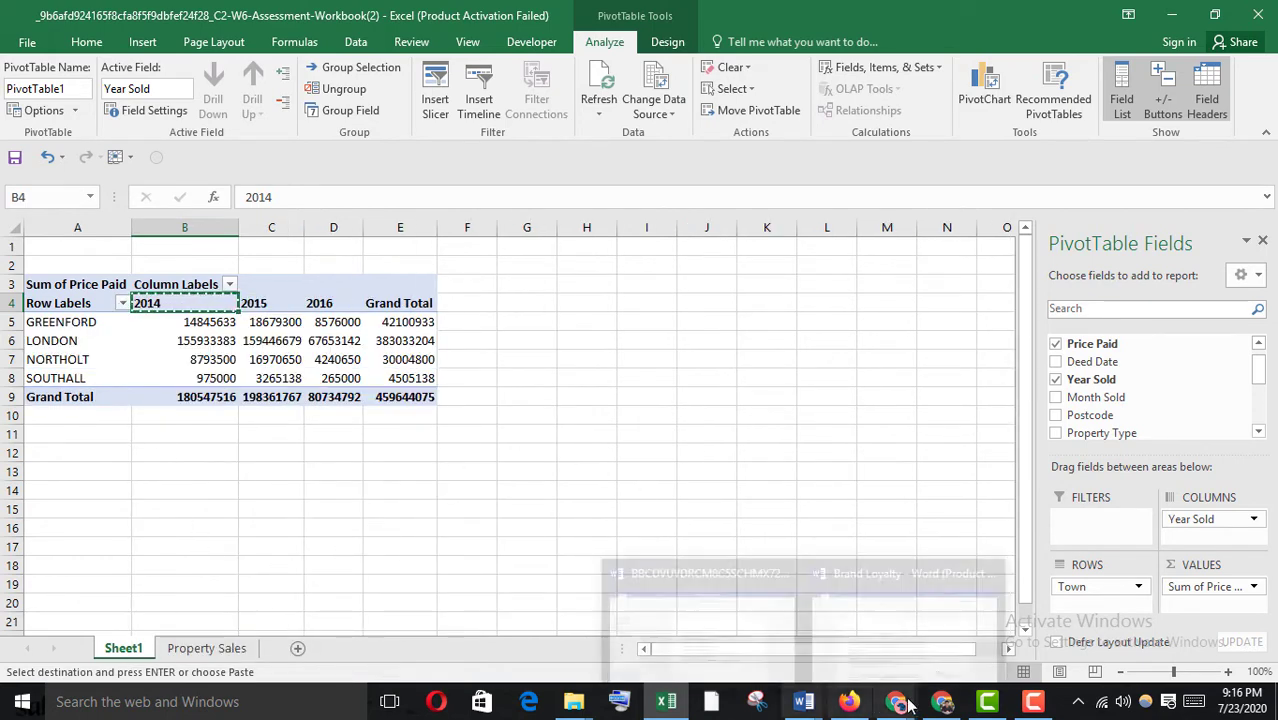
Step: Recheck question 3 in Firefox and copy Northolt's 2016 total, 4240650, from the Excel PivotTable into its answer
{"action": "left_click", "coordinate": [850, 704]}
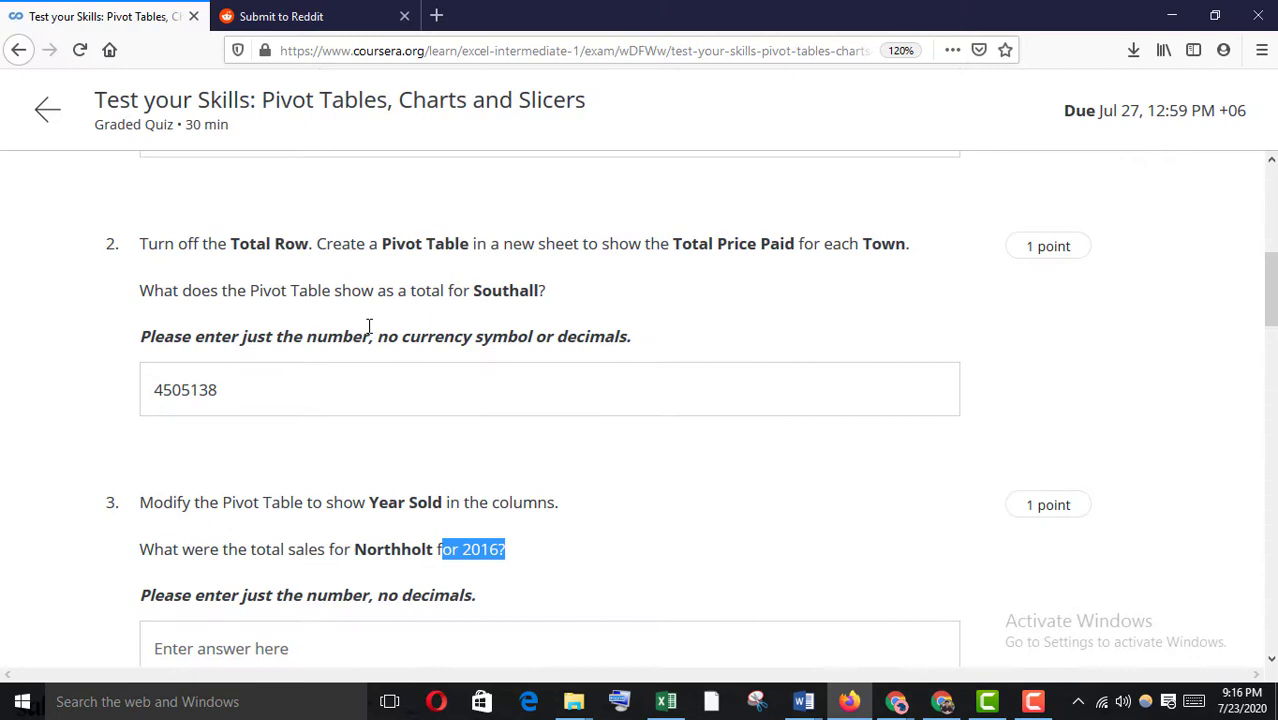
{"action": "left_click_drag", "start_coordinate": [439, 290], "coordinate": [447, 291]}
{"action": "left_click_drag", "start_coordinate": [316, 551], "coordinate": [508, 557]}
{"action": "mouse_move", "coordinate": [672, 706]}
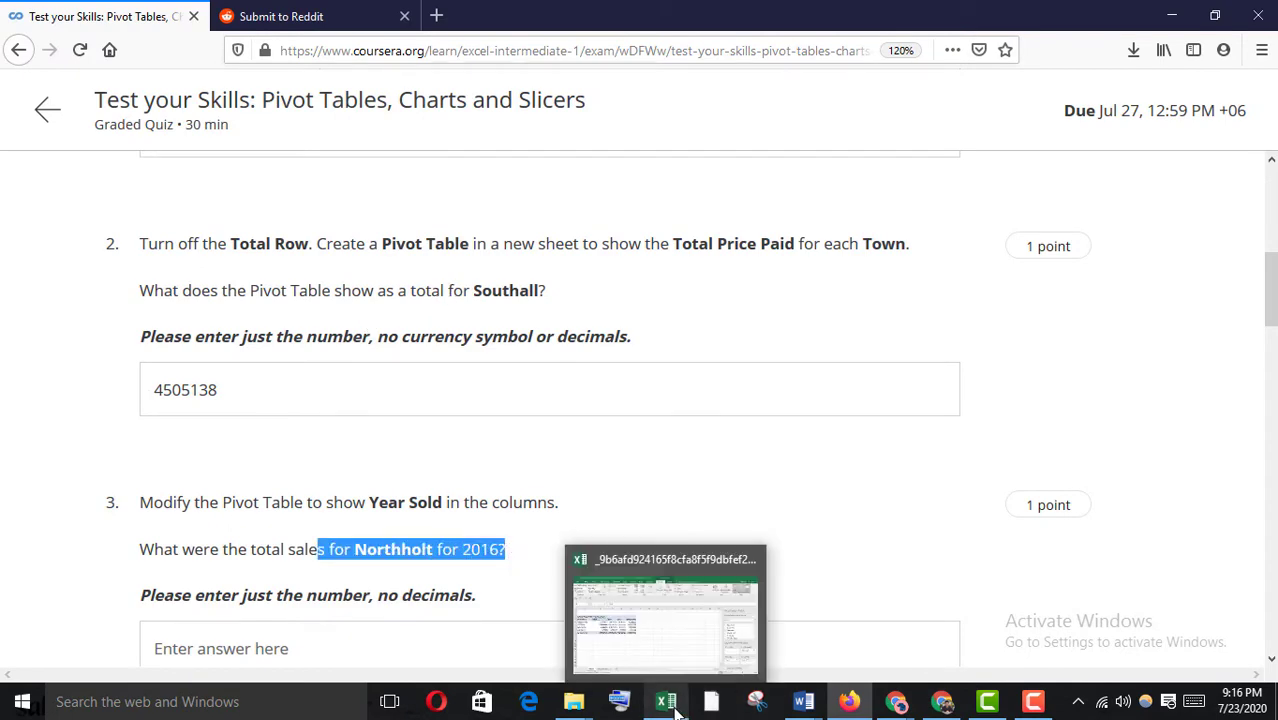
{"action": "left_click", "coordinate": [652, 616]}
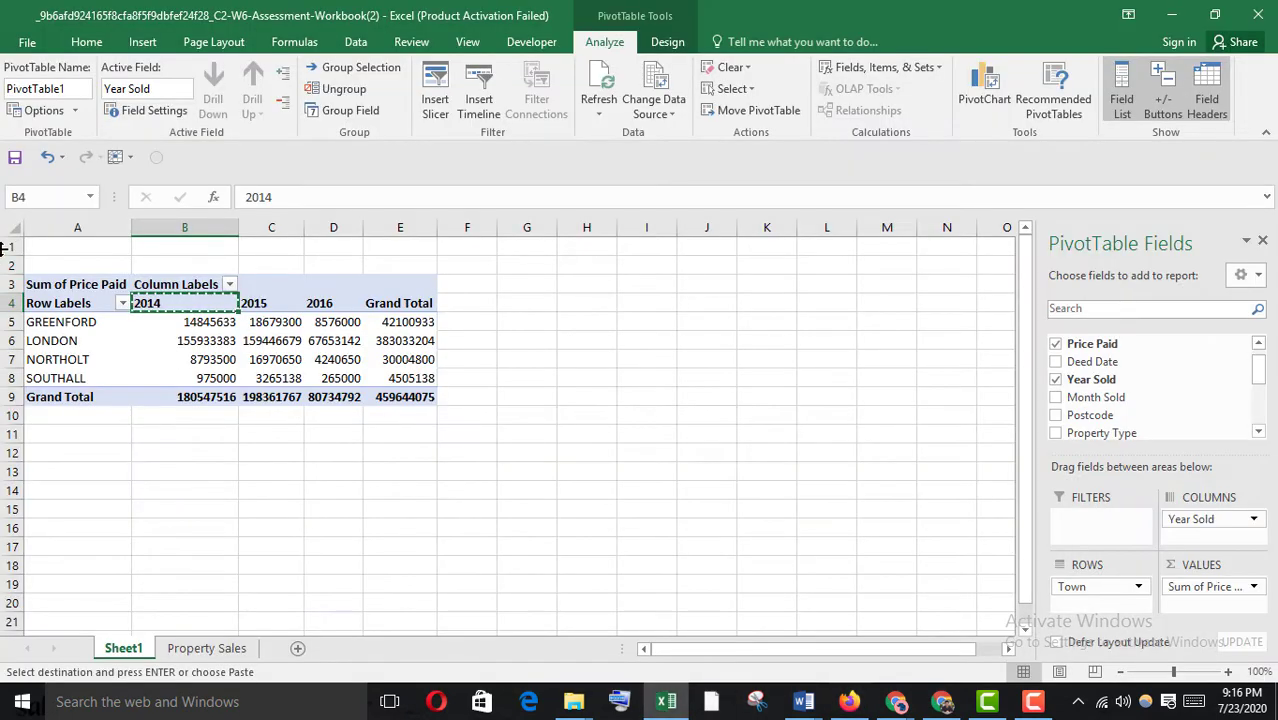
{"action": "left_click", "coordinate": [62, 363]}
{"action": "left_click", "coordinate": [12, 359]}
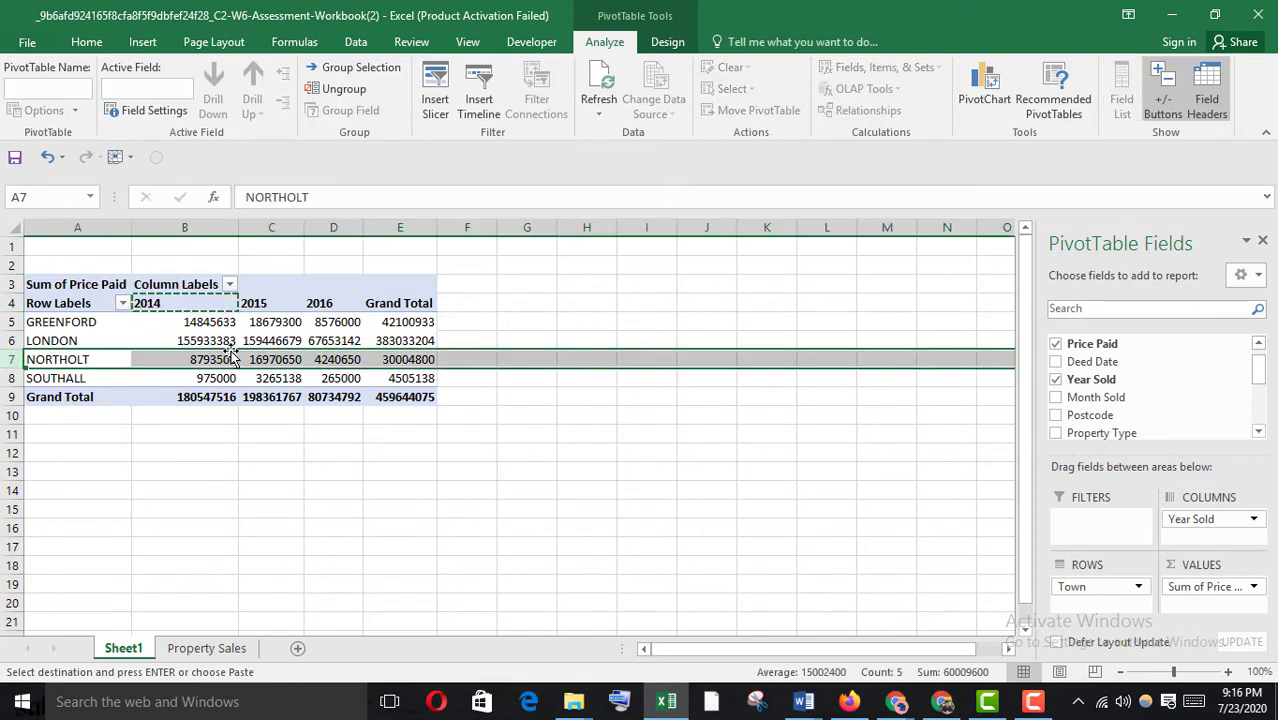
{"action": "left_click", "coordinate": [331, 360]}
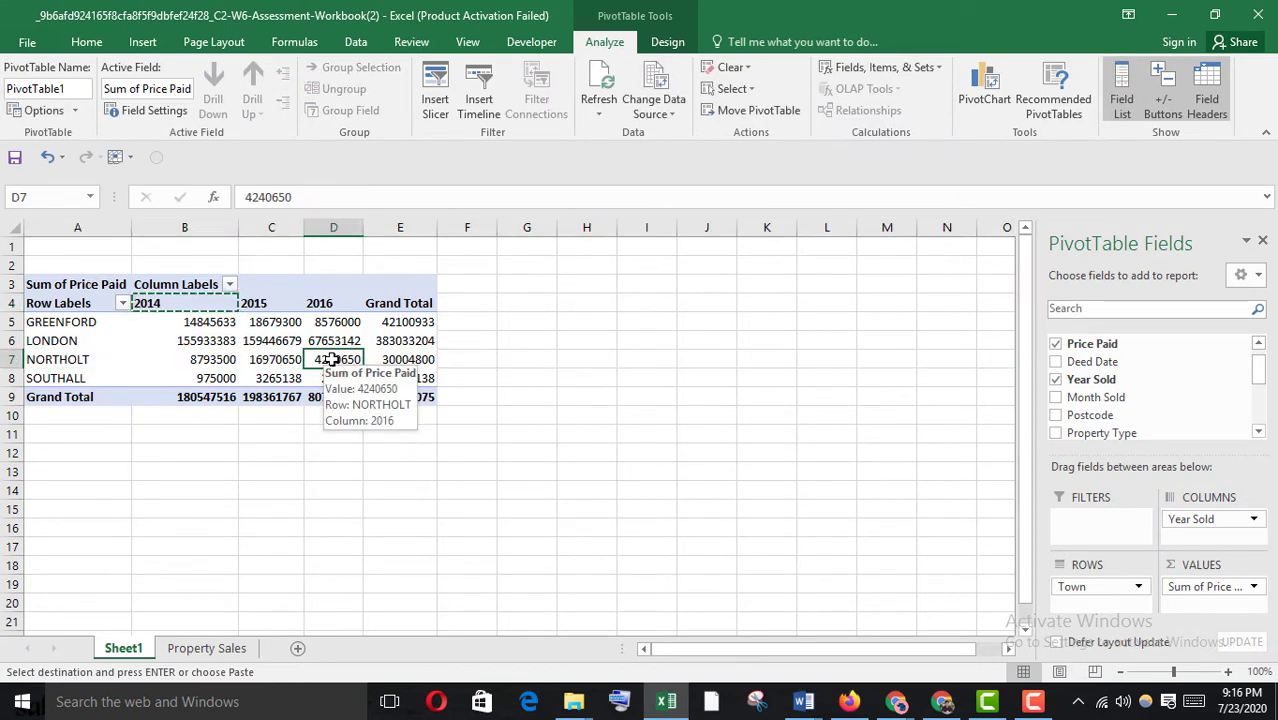
{"action": "key", "text": "ctrl+c"}
{"action": "left_click", "coordinate": [845, 585]}
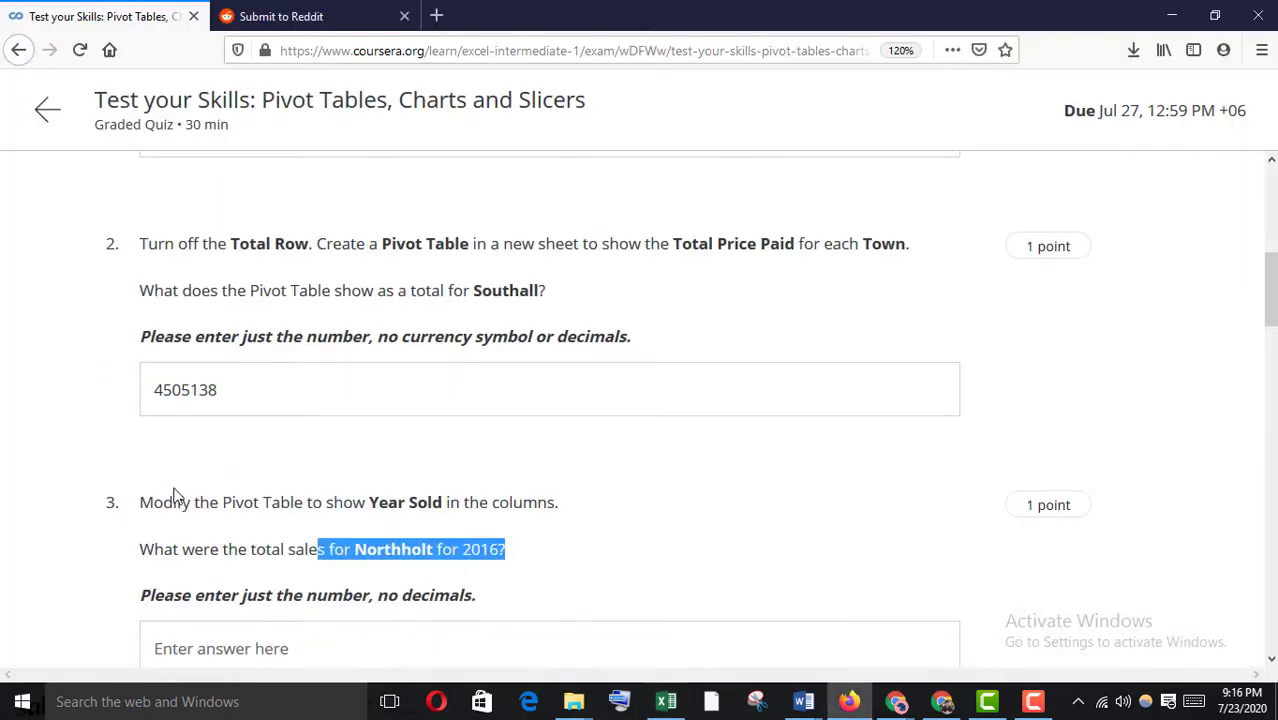
{"action": "scroll", "coordinate": [216, 597], "scroll_direction": "down", "scroll_amount": 1}
{"action": "left_click", "coordinate": [215, 595]}
{"action": "key", "text": "ctrl+v"}
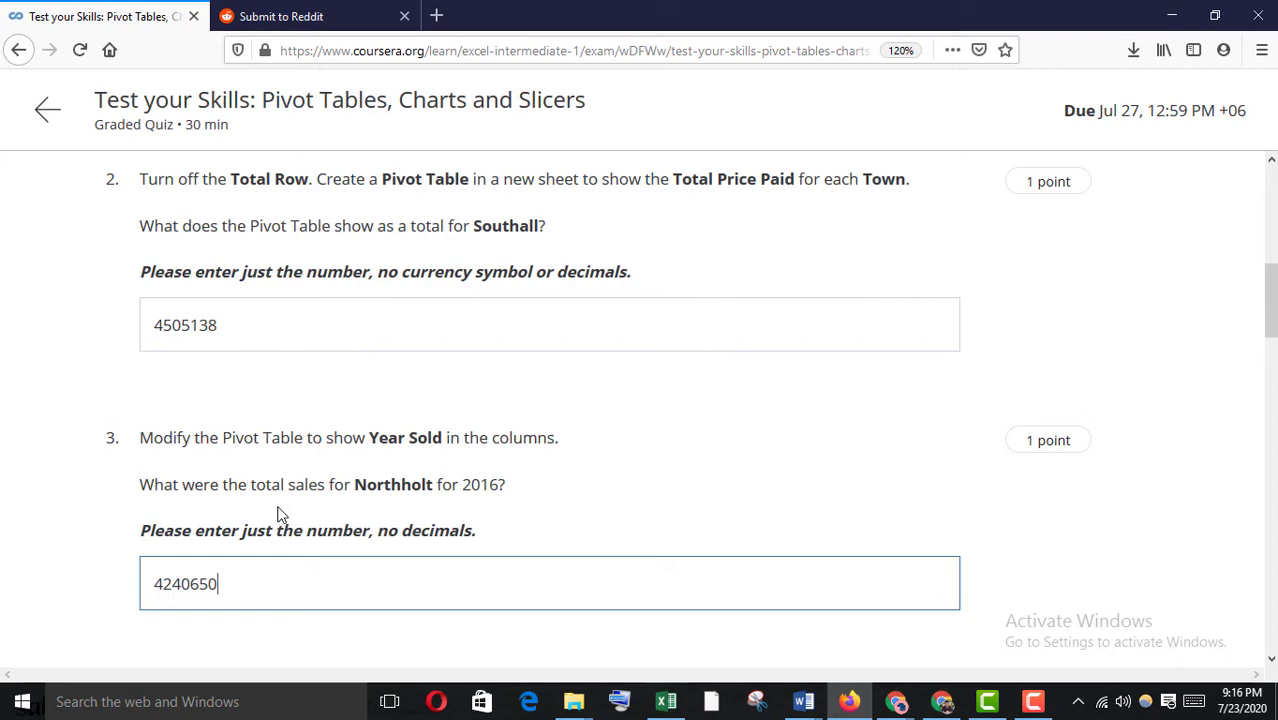
Step: Read question 4 and set the Excel PivotTable's Sum of Price Paid values to show as % of Grand Total
{"action": "scroll", "coordinate": [280, 515], "scroll_direction": "down", "scroll_amount": 3}
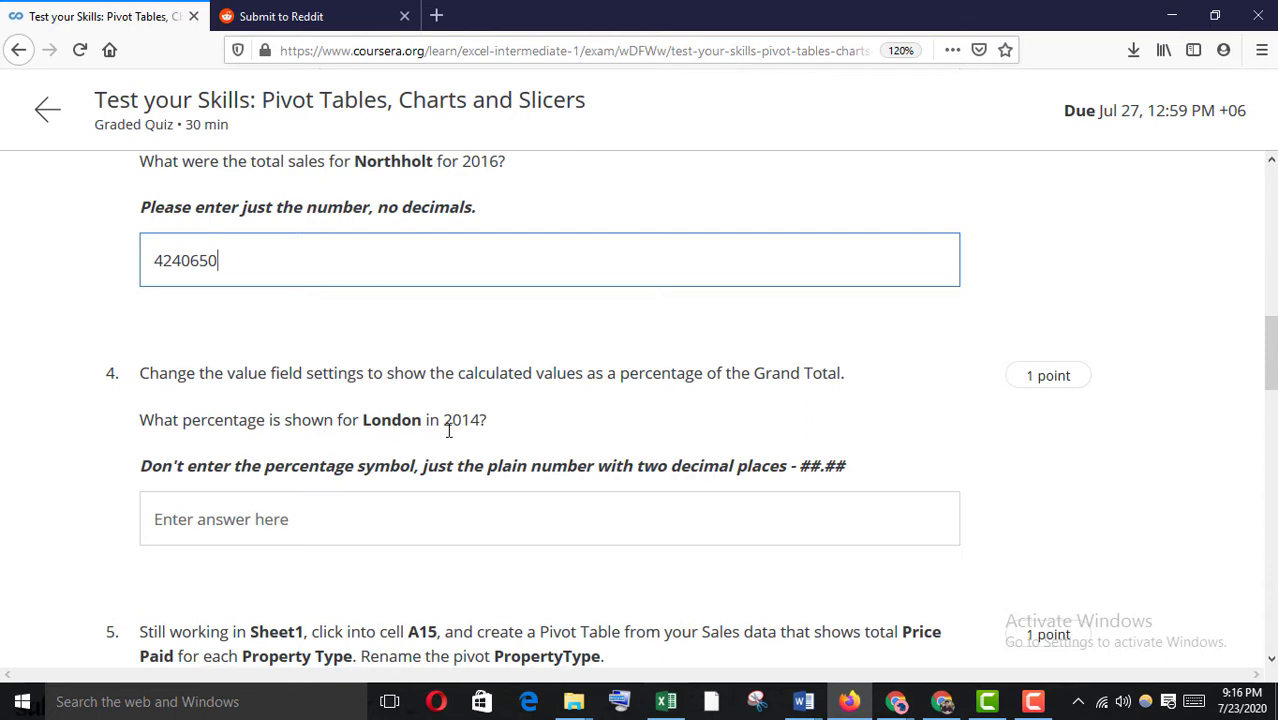
{"action": "mouse_move", "coordinate": [666, 701]}
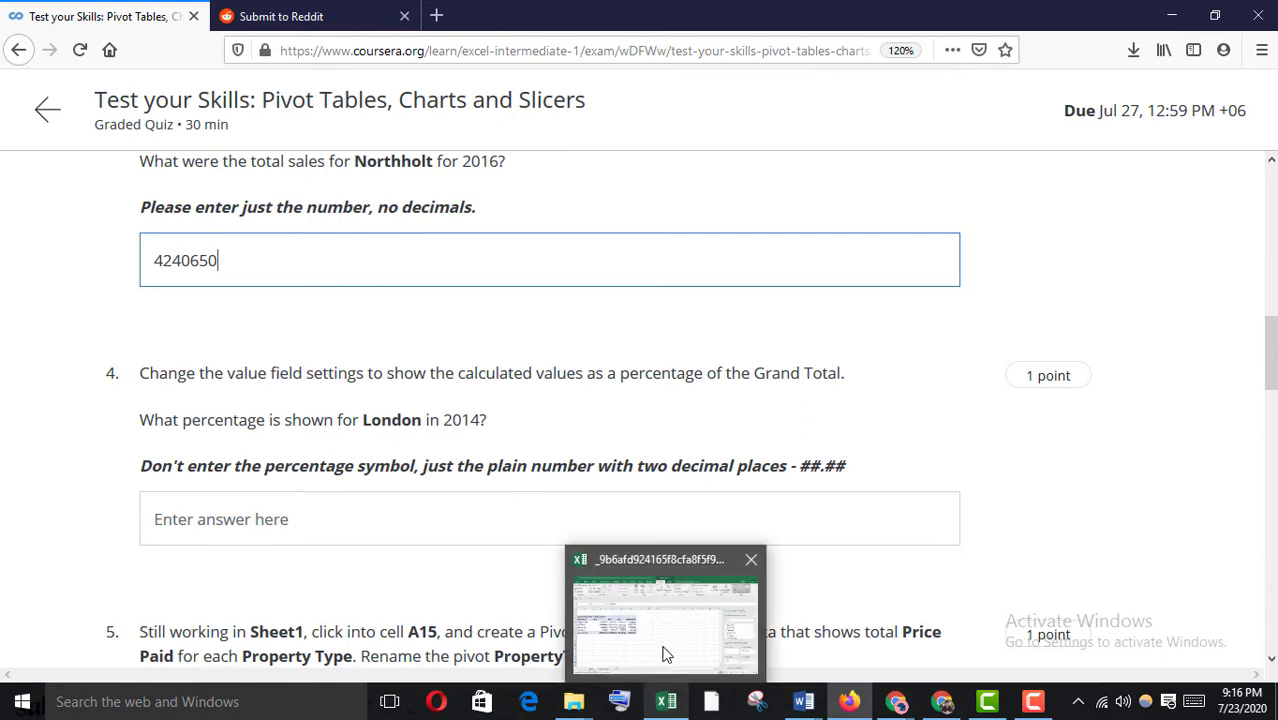
{"action": "left_click", "coordinate": [665, 655]}
{"action": "left_click", "coordinate": [270, 343]}
{"action": "right_click", "coordinate": [272, 346]}
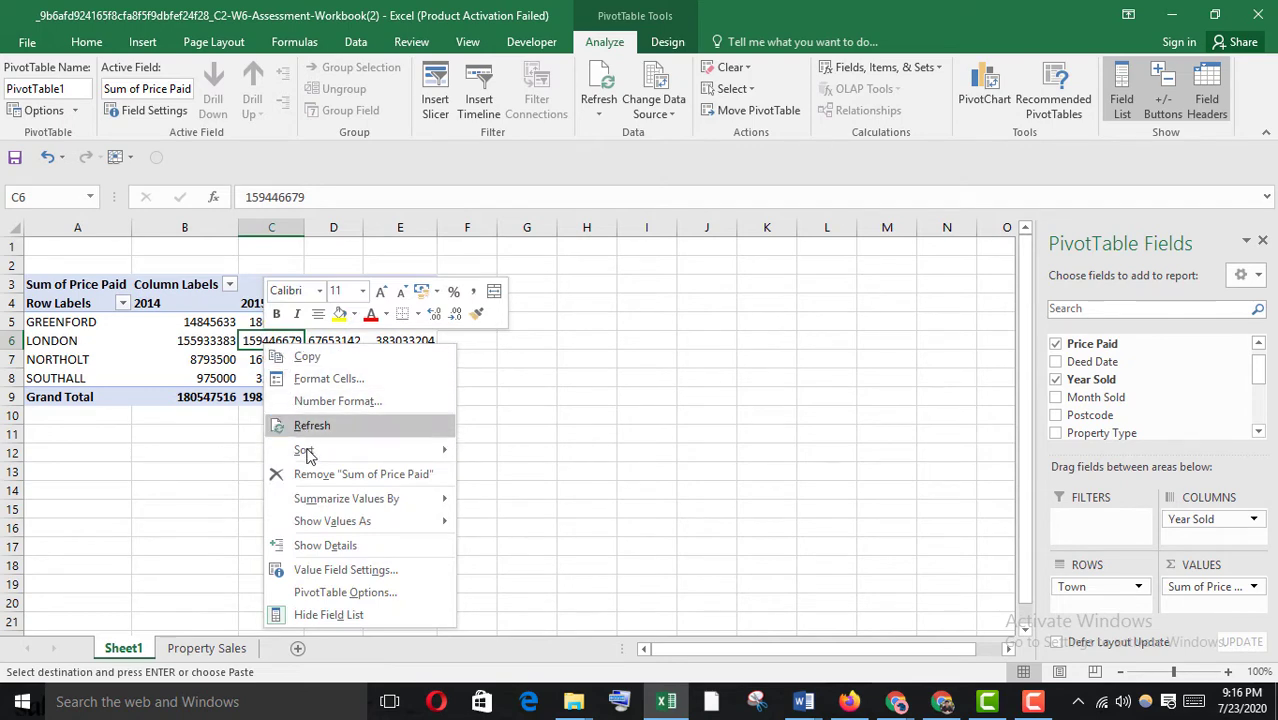
{"action": "mouse_move", "coordinate": [335, 520]}
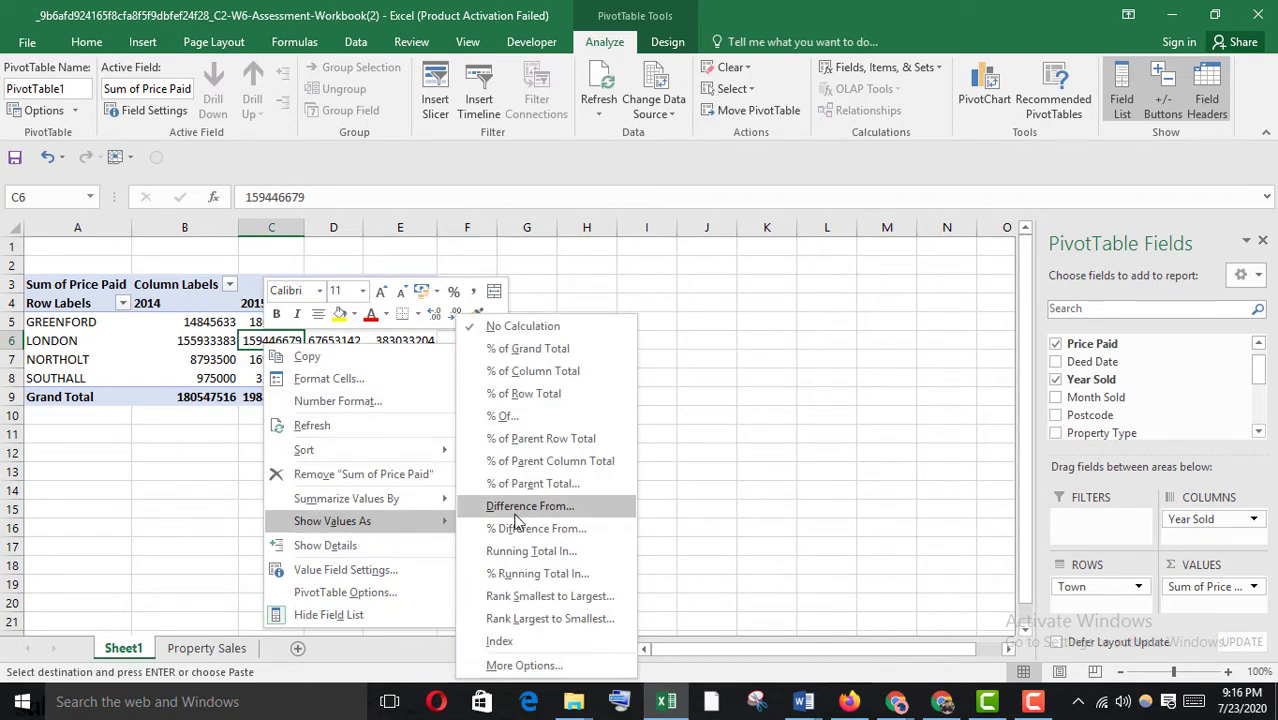
{"action": "left_click", "coordinate": [538, 350]}
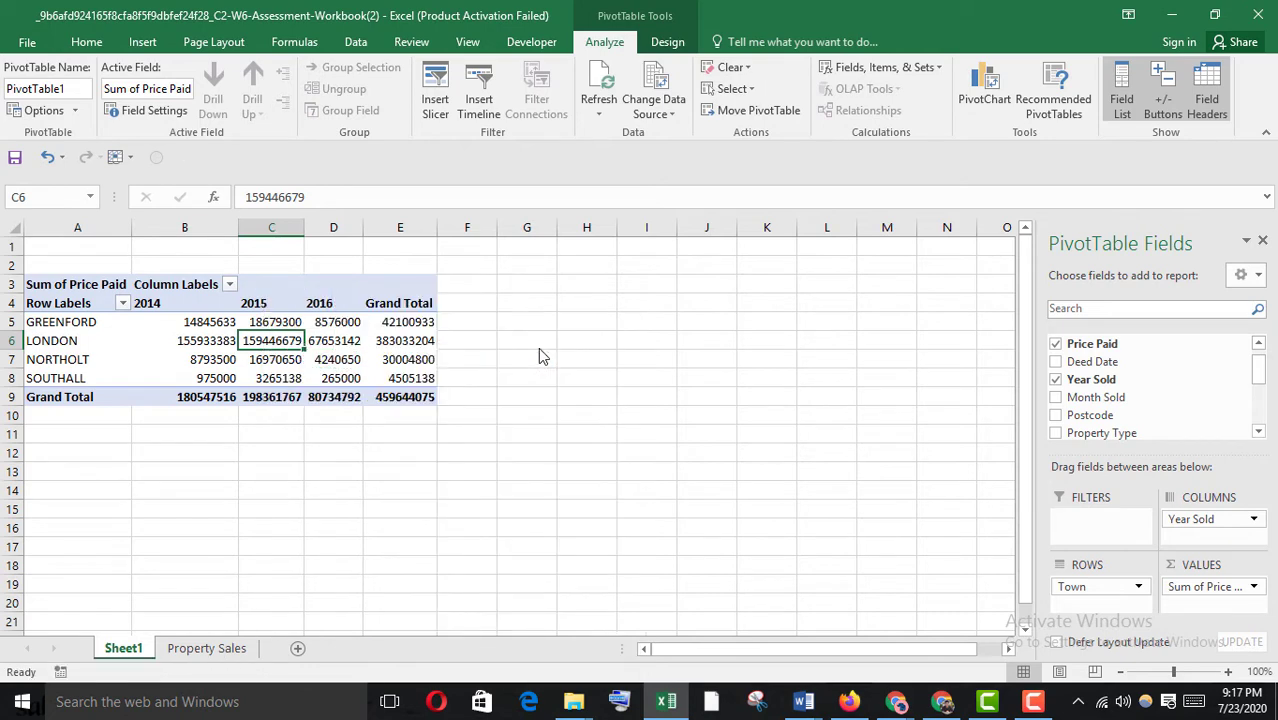
Step: Recheck question 4 in Firefox and copy London's 2014 percentage from the Excel PivotTable into its answer as 33.92, without the percent symbol
{"action": "mouse_move", "coordinate": [848, 701]}
{"action": "left_click", "coordinate": [826, 633]}
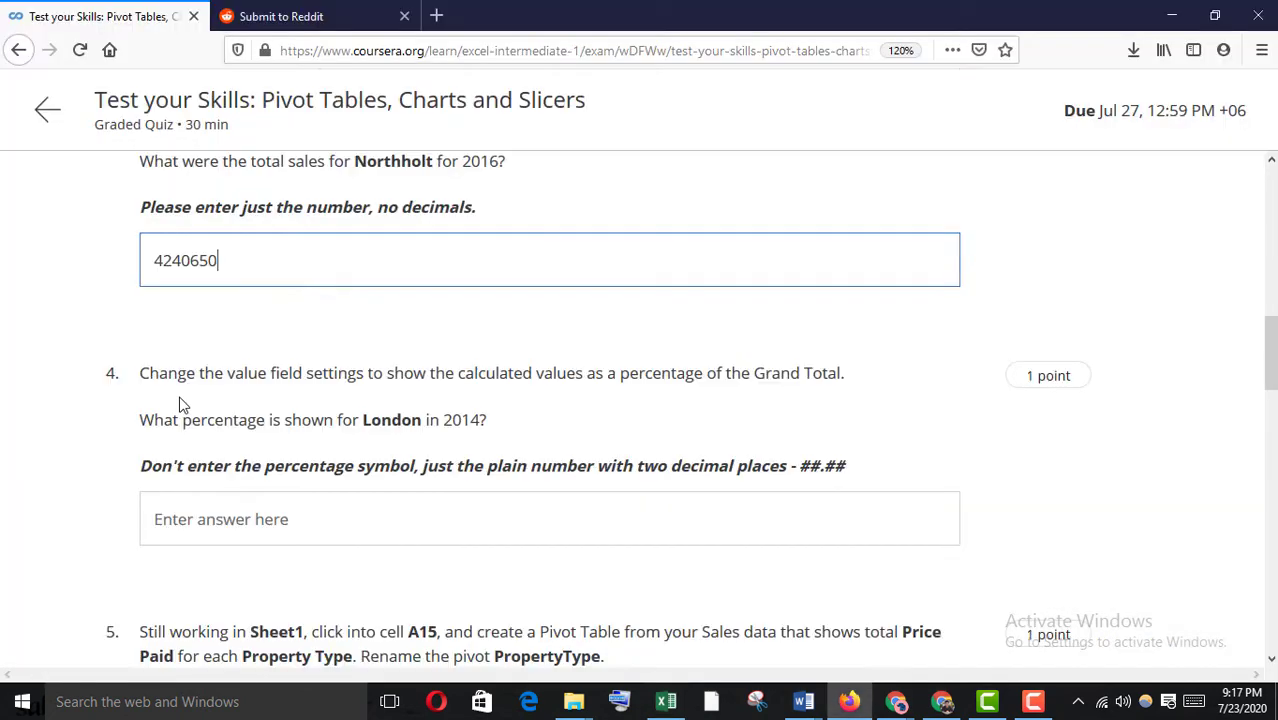
{"action": "left_click_drag", "start_coordinate": [672, 374], "coordinate": [804, 373]}
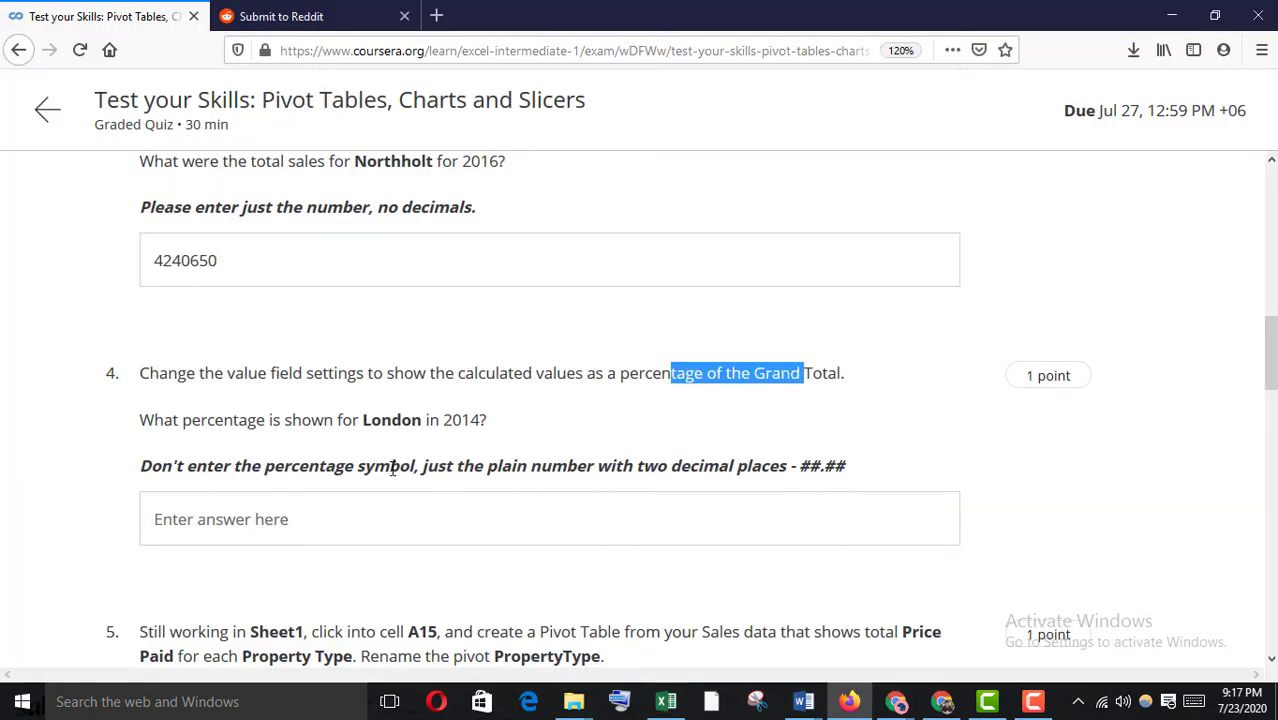
{"action": "left_click_drag", "start_coordinate": [336, 420], "coordinate": [519, 488]}
{"action": "mouse_move", "coordinate": [666, 701]}
{"action": "left_click", "coordinate": [657, 648]}
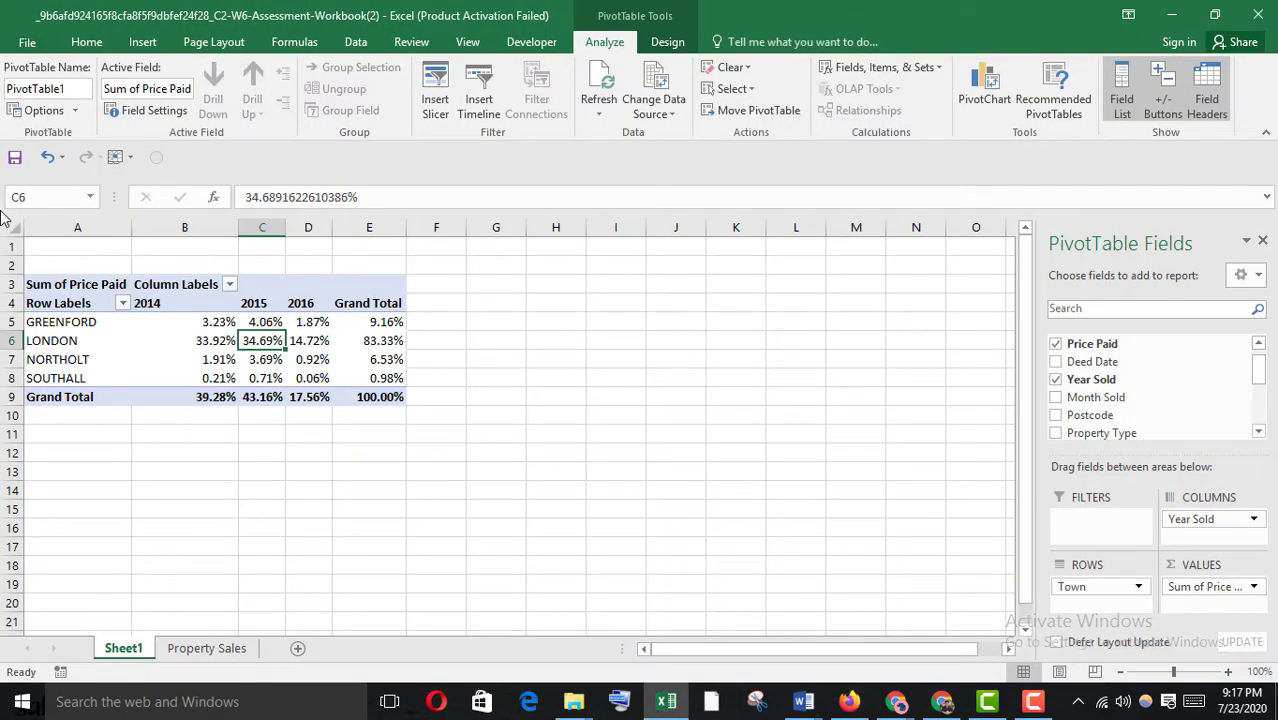
{"action": "left_click", "coordinate": [23, 340]}
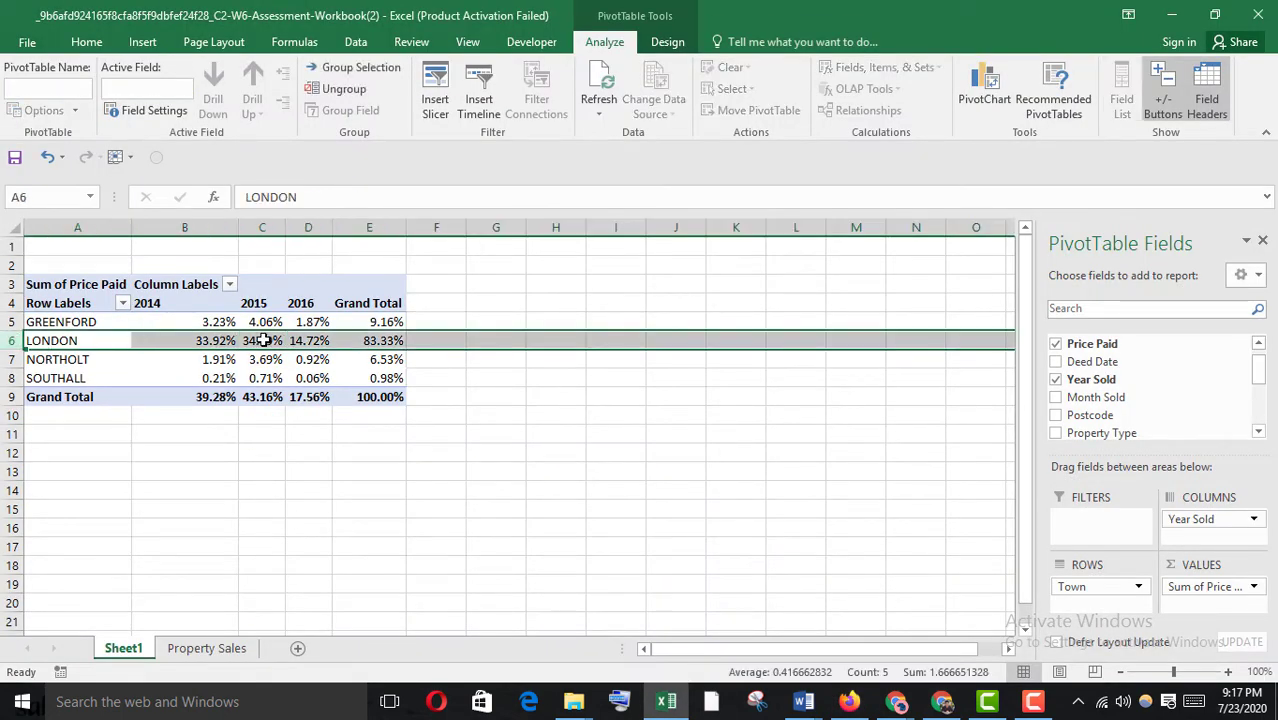
{"action": "left_click", "coordinate": [212, 340]}
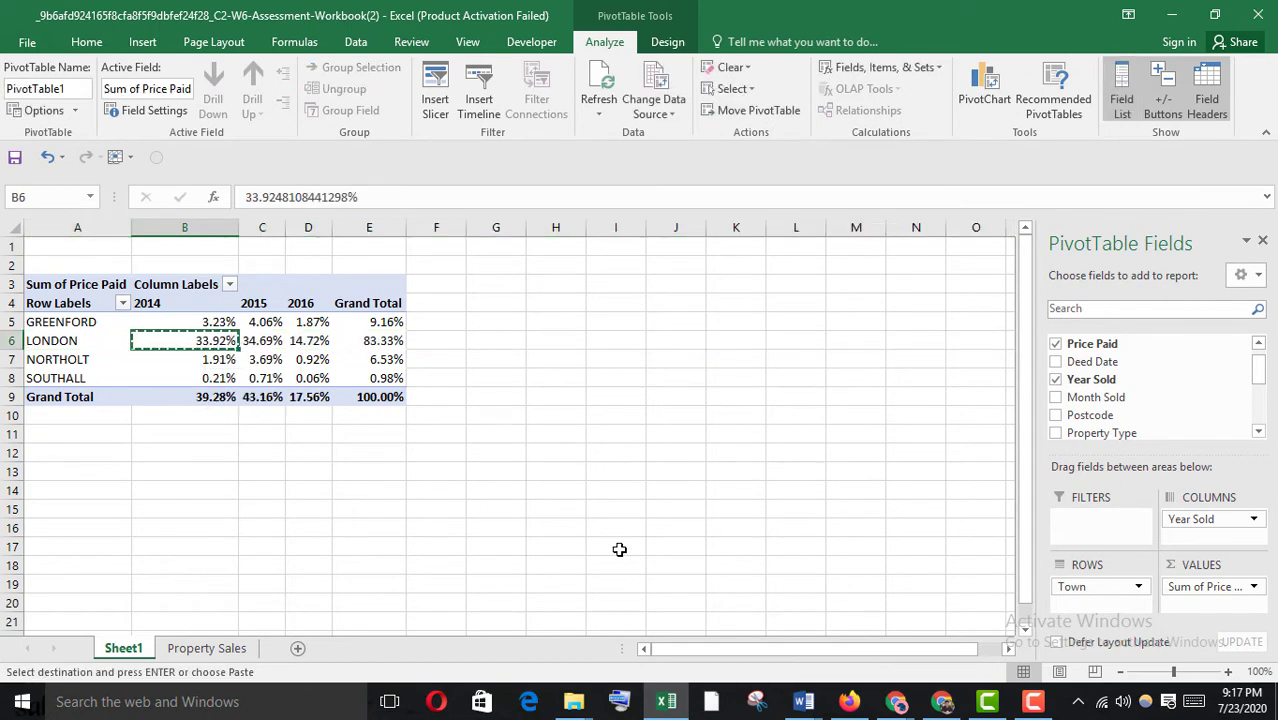
{"action": "mouse_move", "coordinate": [849, 701]}
{"action": "left_click", "coordinate": [845, 665]}
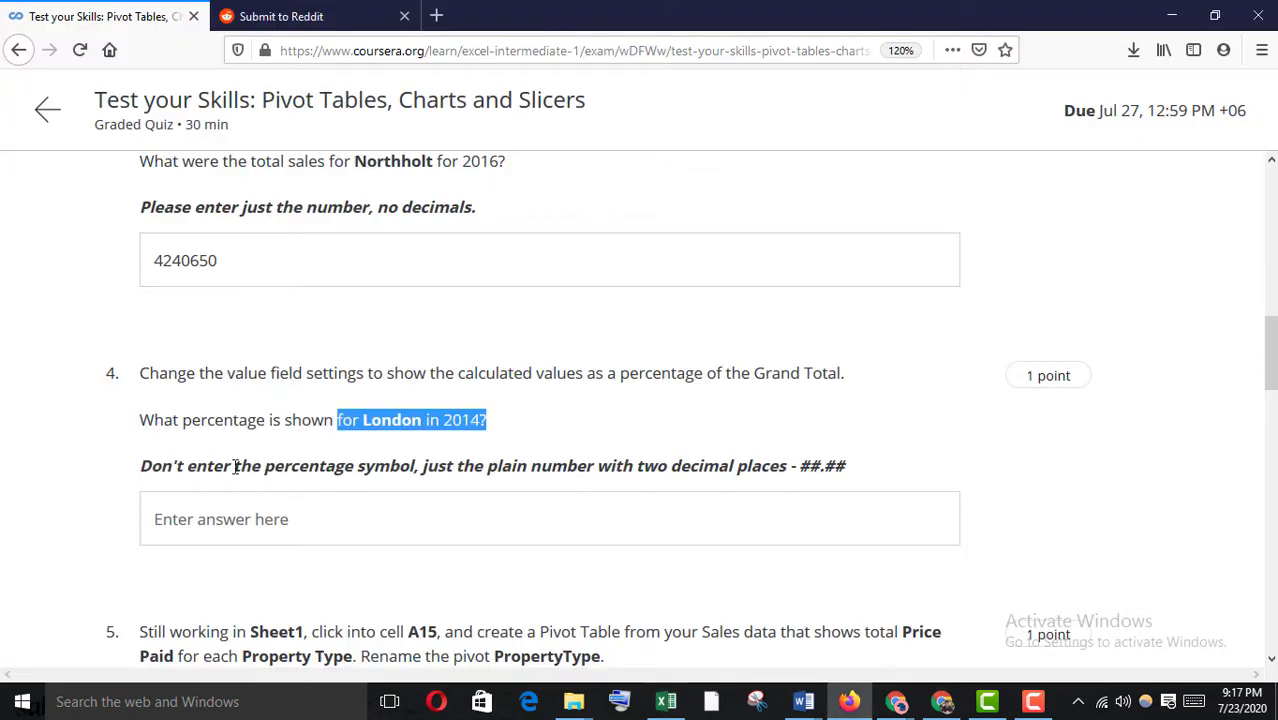
{"action": "left_click", "coordinate": [212, 519]}
{"action": "type", "text": "33.92%"}
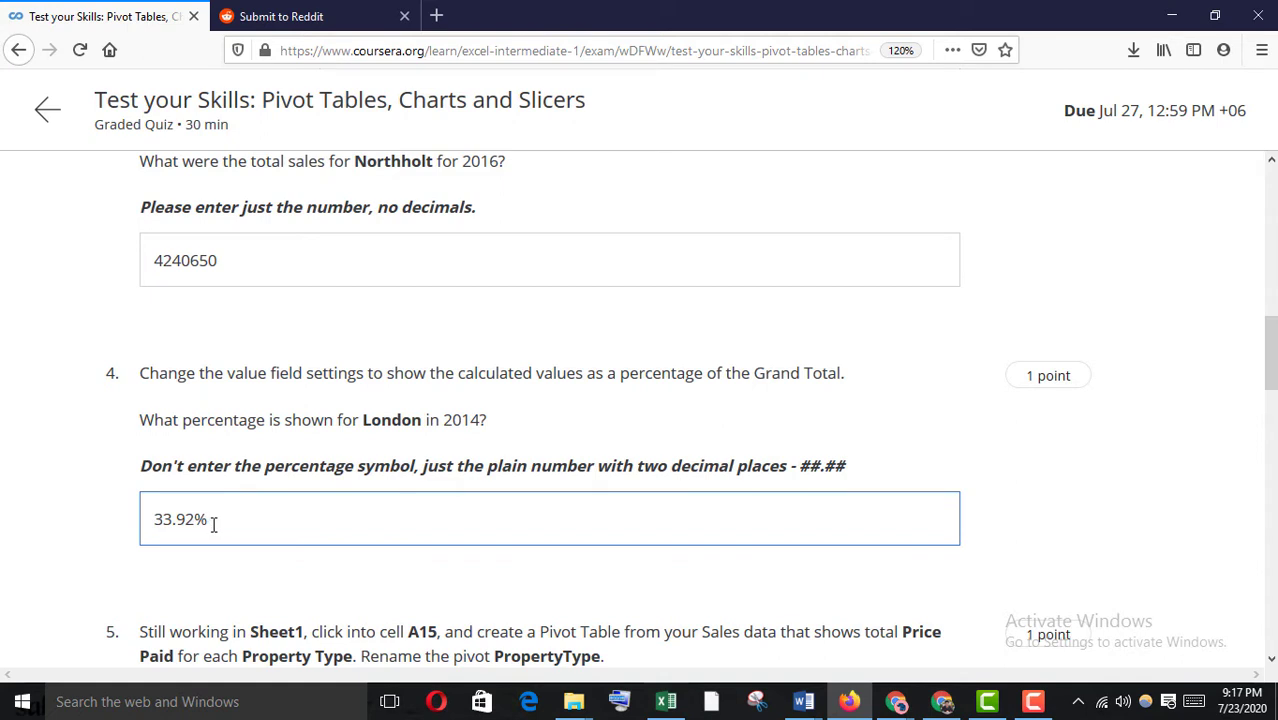
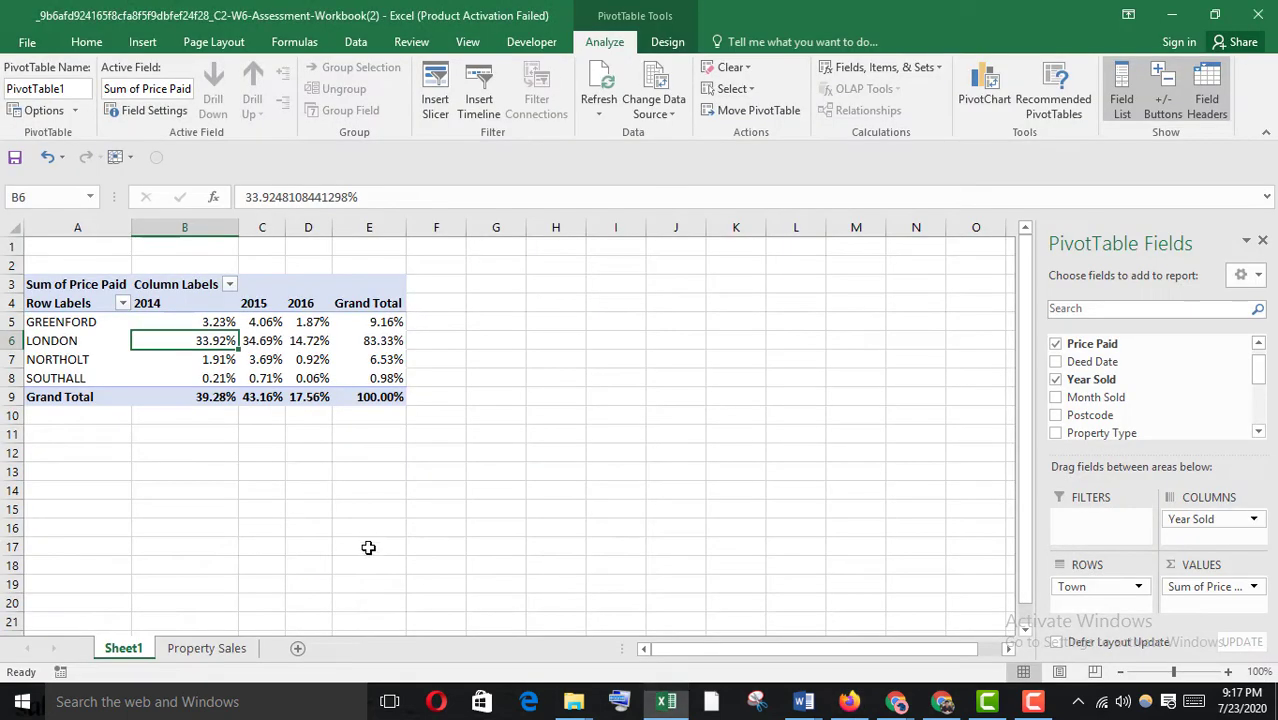
Step: In Excel, insert a new PivotTable from the Sales data at cell A15 of the existing Sheet1
{"action": "left_click", "coordinate": [42, 510]}
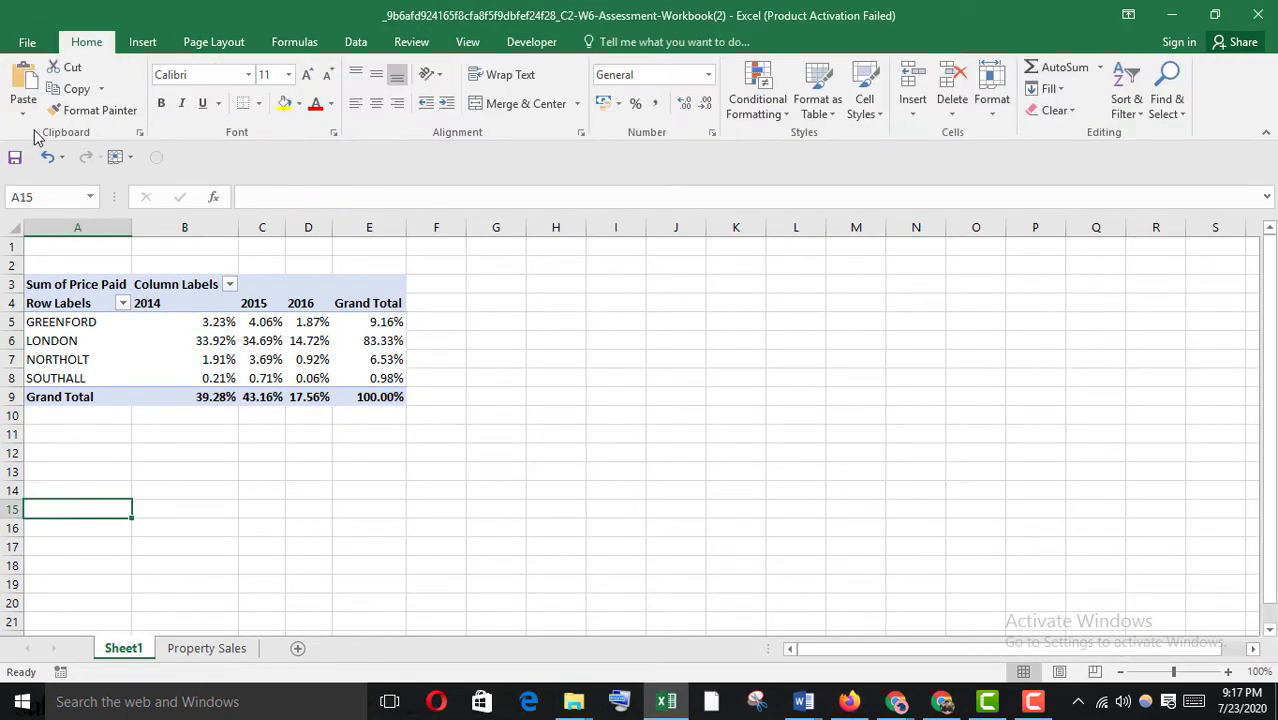
{"action": "left_click", "coordinate": [142, 41]}
{"action": "left_click", "coordinate": [33, 88]}
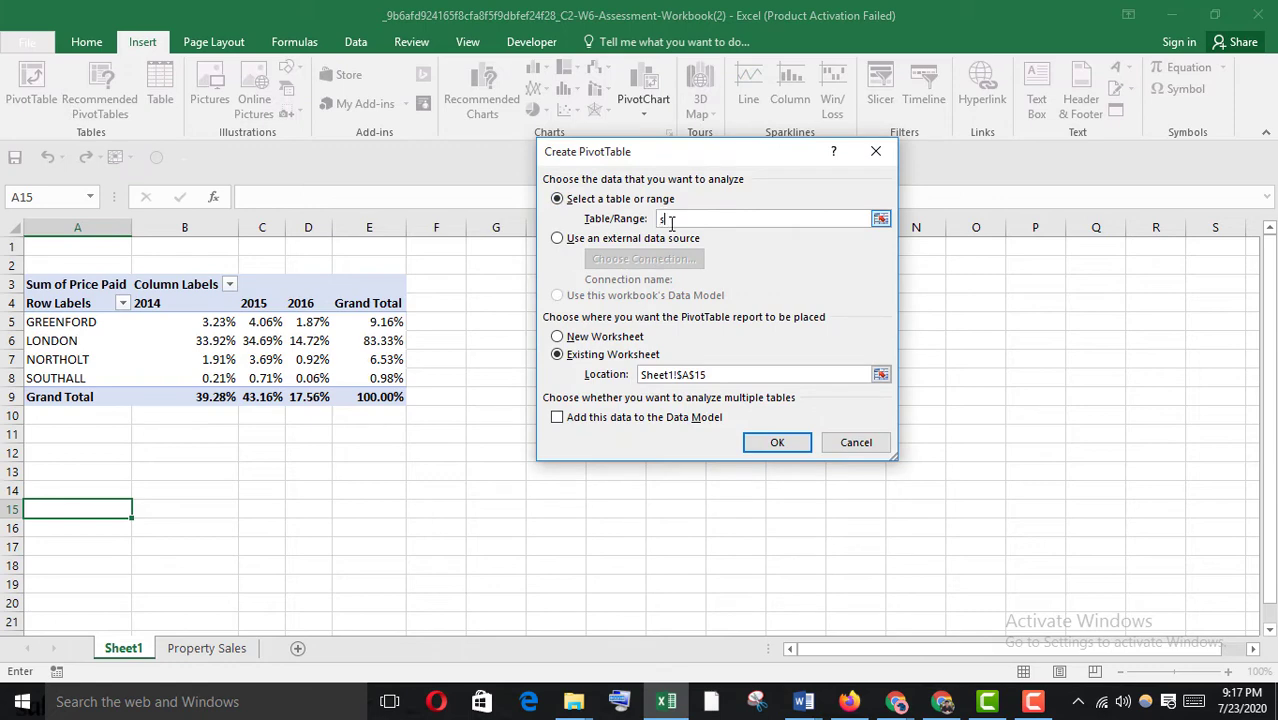
{"action": "left_click", "coordinate": [772, 444]}
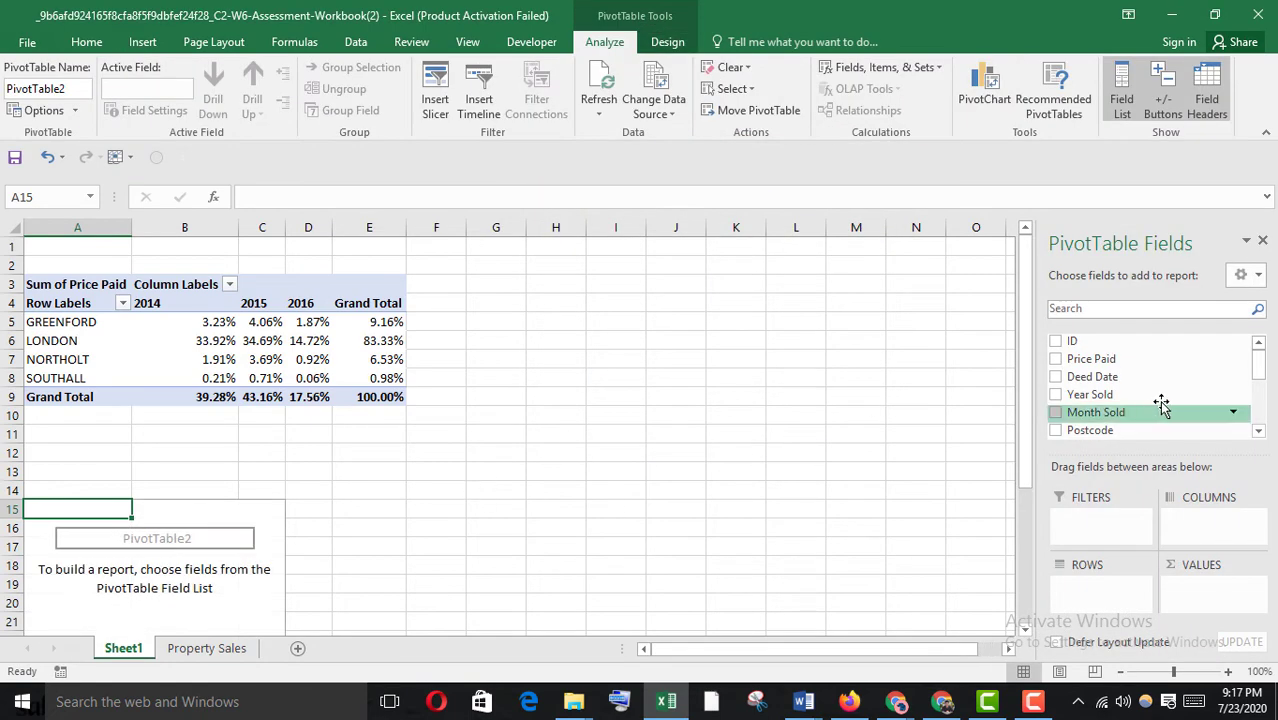
Step: Add Price Paid to the new PivotTable's values and Property Type to its rows
{"action": "left_click_drag", "start_coordinate": [1133, 362], "coordinate": [1196, 592]}
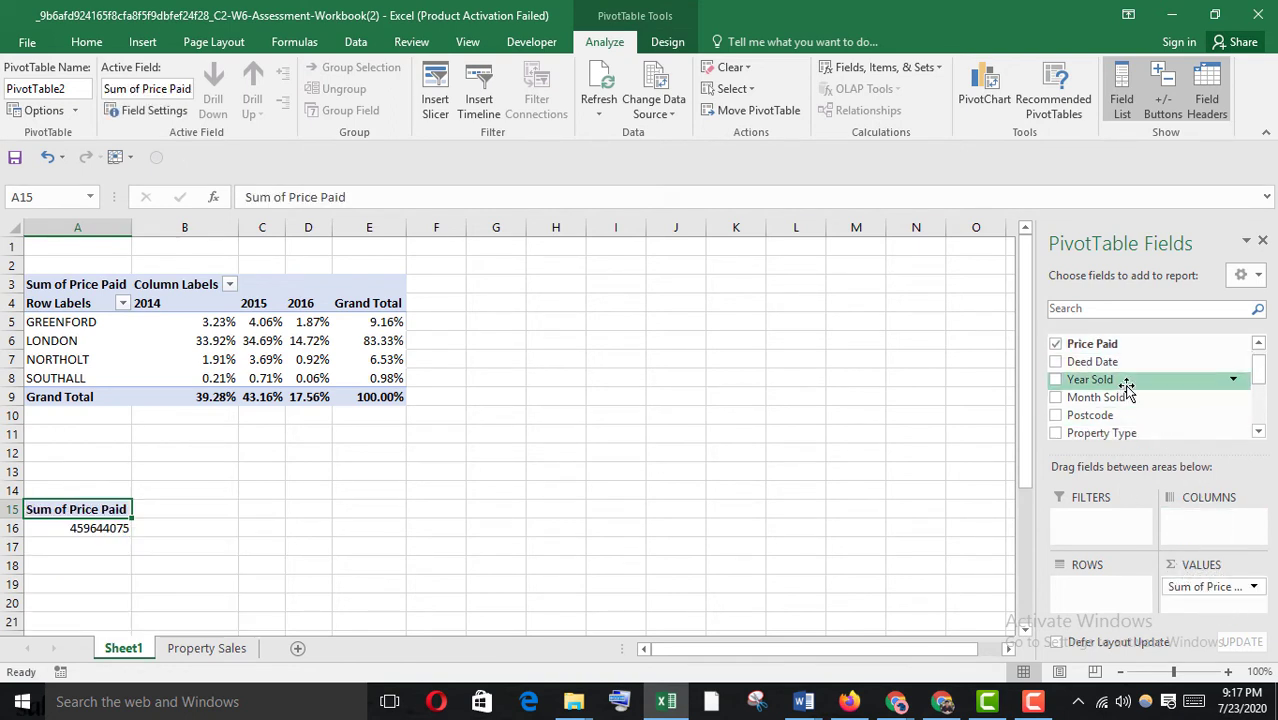
{"action": "scroll", "coordinate": [1127, 388], "scroll_direction": "down", "scroll_amount": 1}
{"action": "scroll", "coordinate": [1127, 388], "scroll_direction": "up", "scroll_amount": 1}
{"action": "scroll", "coordinate": [1127, 388], "scroll_direction": "down", "scroll_amount": 1}
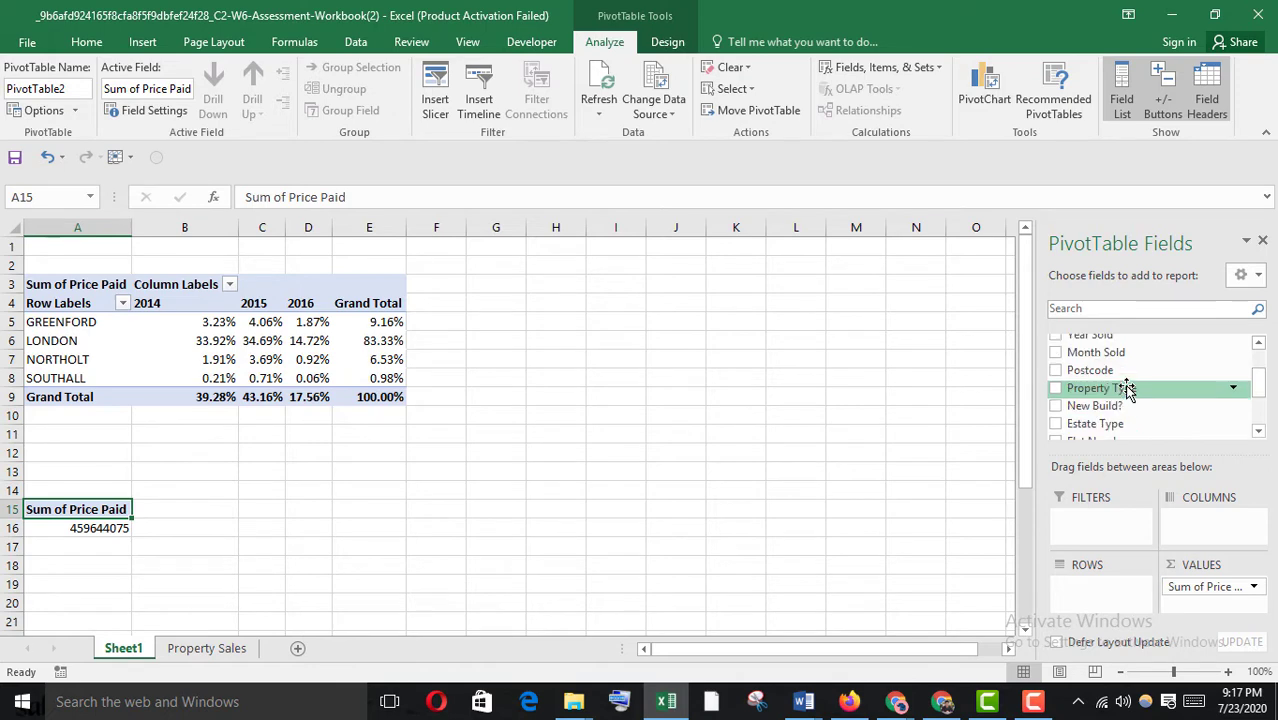
{"action": "left_click_drag", "start_coordinate": [1118, 388], "coordinate": [1118, 588]}
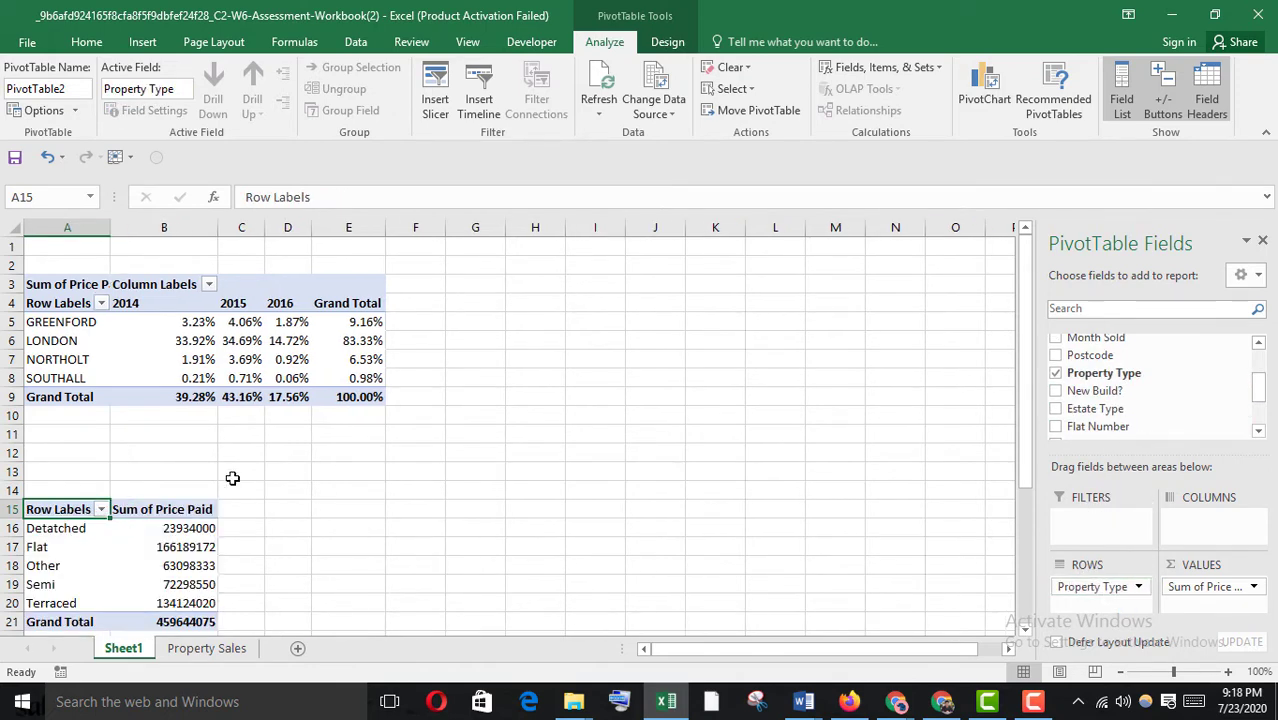
{"action": "scroll", "coordinate": [243, 470], "scroll_direction": "down", "scroll_amount": 1}
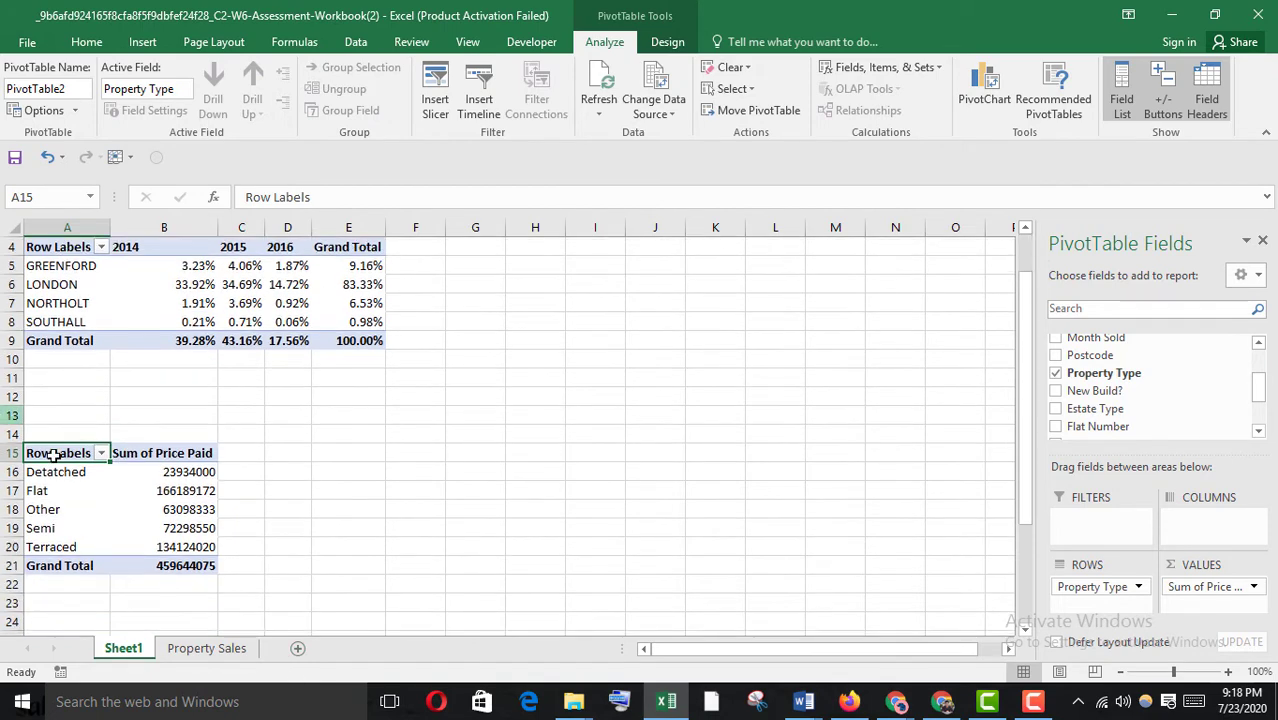
Step: Check the required pivot name in question 5 in Firefox and rename the second Excel PivotTable as PropertyType
{"action": "mouse_move", "coordinate": [803, 701]}
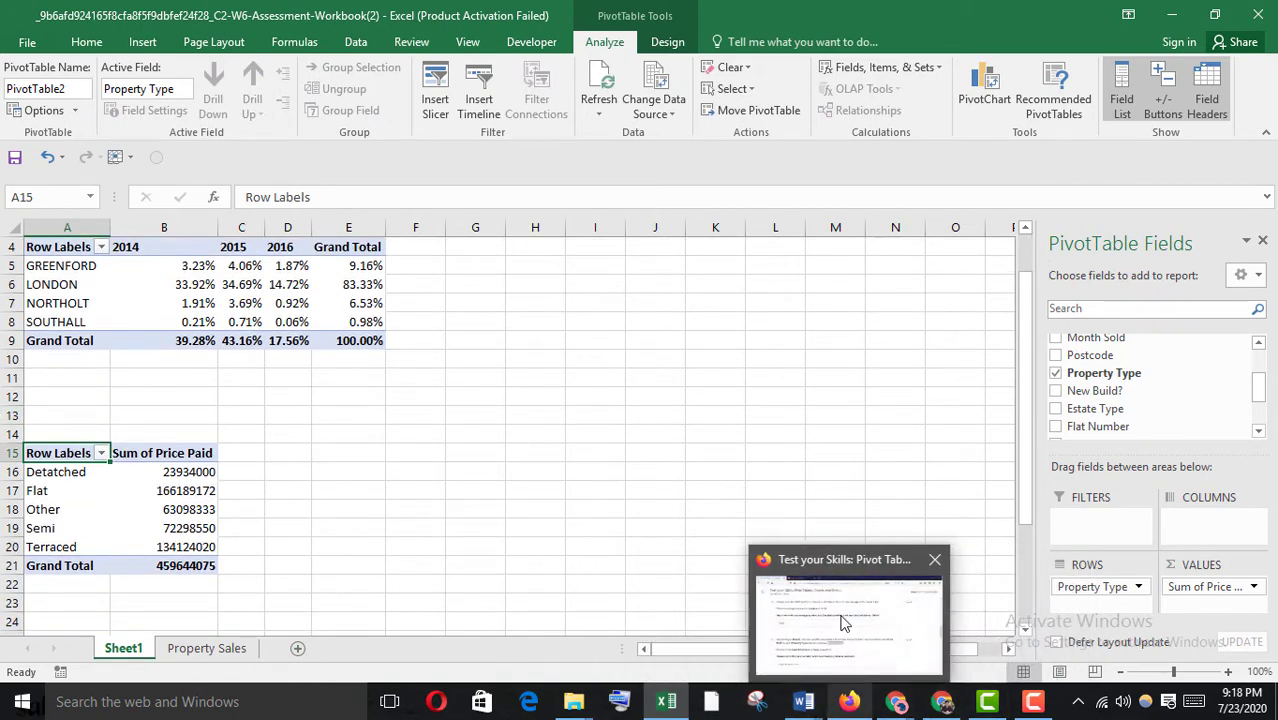
{"action": "left_click", "coordinate": [849, 701]}
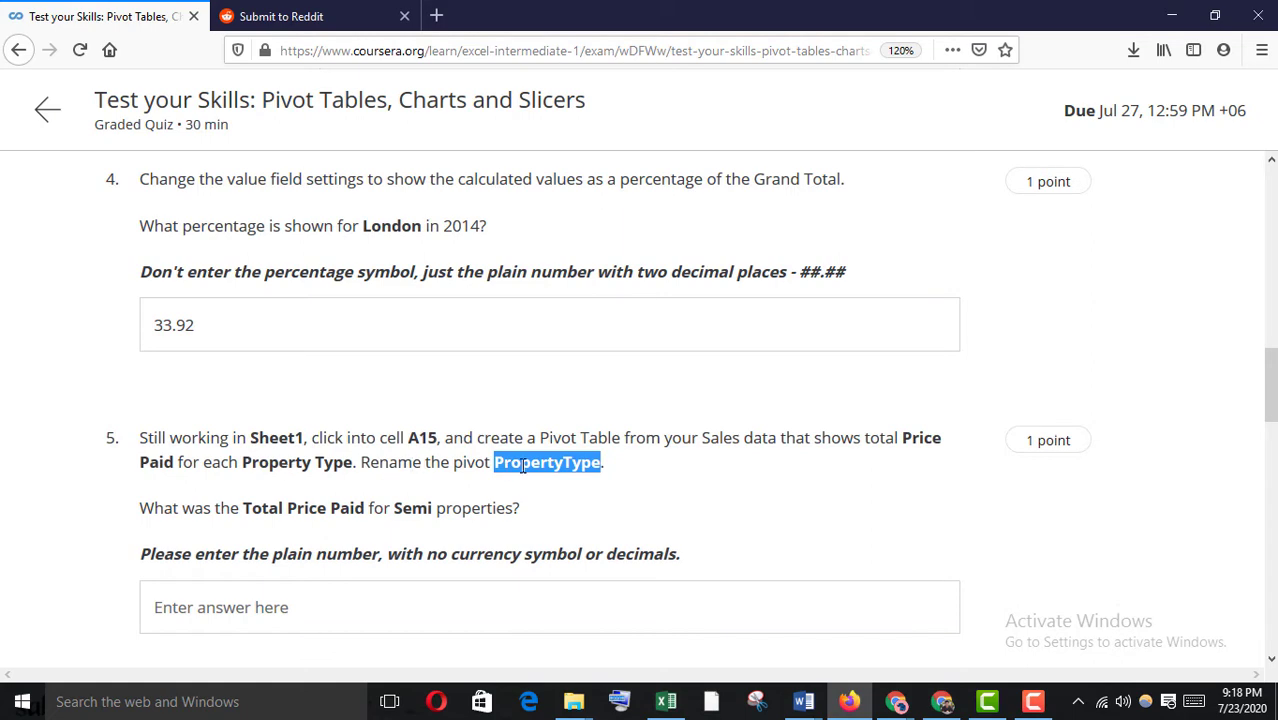
{"action": "mouse_move", "coordinate": [663, 705]}
{"action": "left_click", "coordinate": [663, 634]}
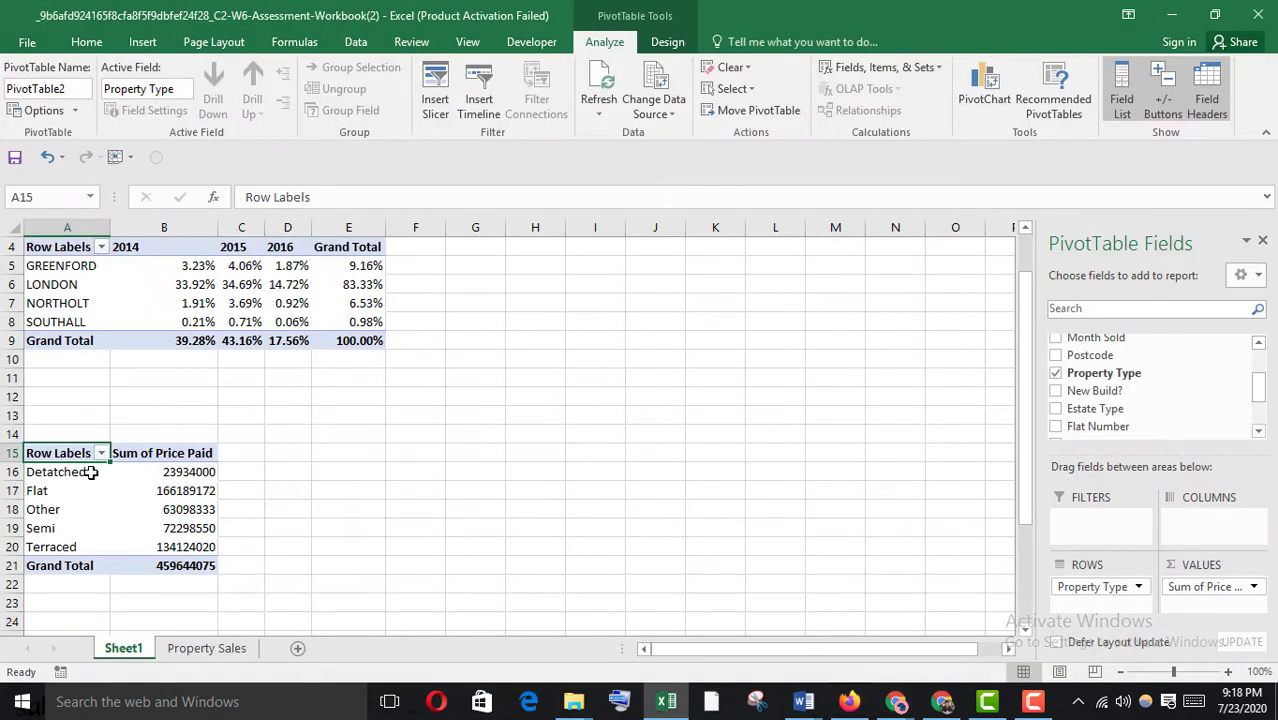
{"action": "left_click_drag", "start_coordinate": [63, 453], "coordinate": [178, 565]}
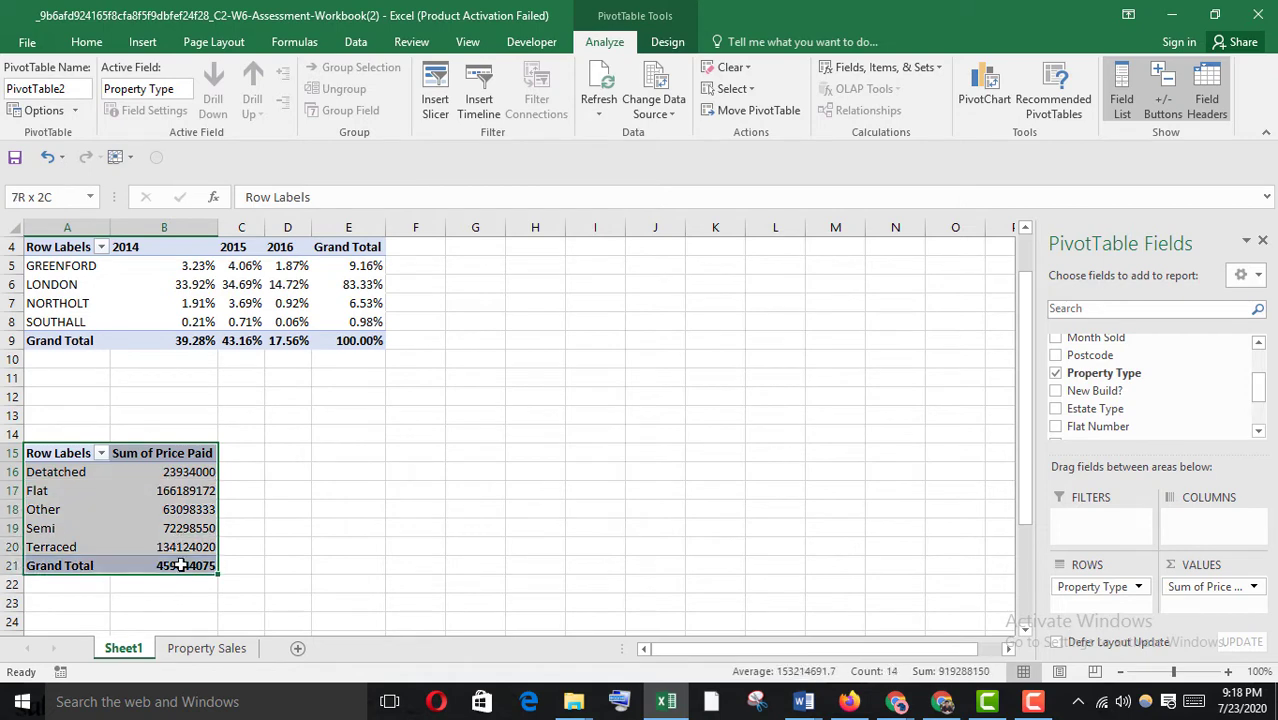
{"action": "left_click", "coordinate": [67, 88]}
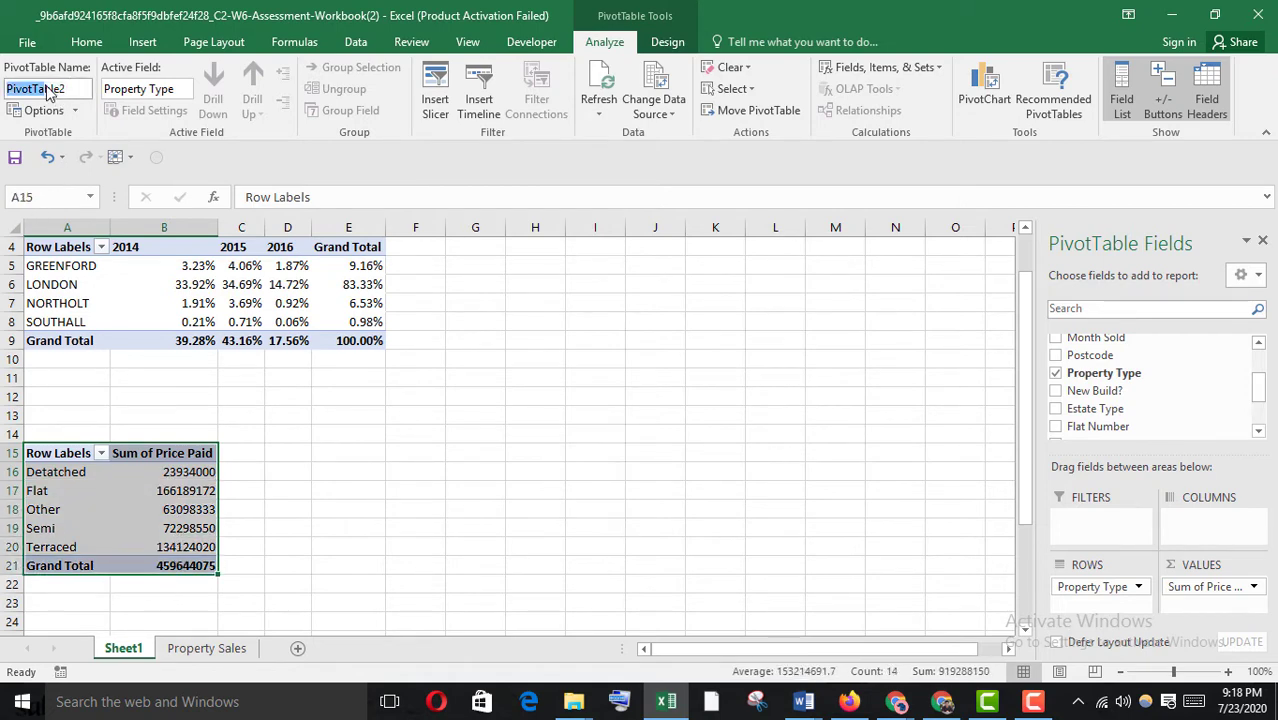
{"action": "left_click_drag", "start_coordinate": [58, 88], "coordinate": [22, 86]}
{"action": "type", "text": "PropertyType"}
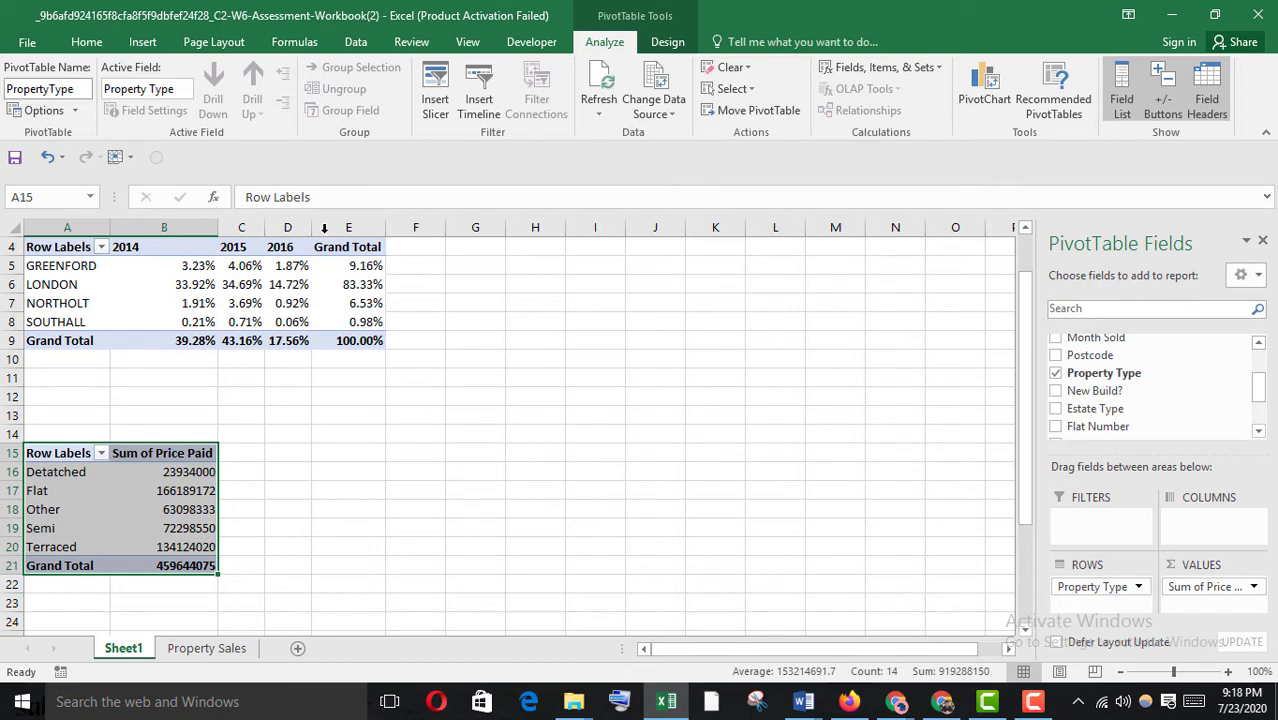
{"action": "left_click", "coordinate": [462, 508]}
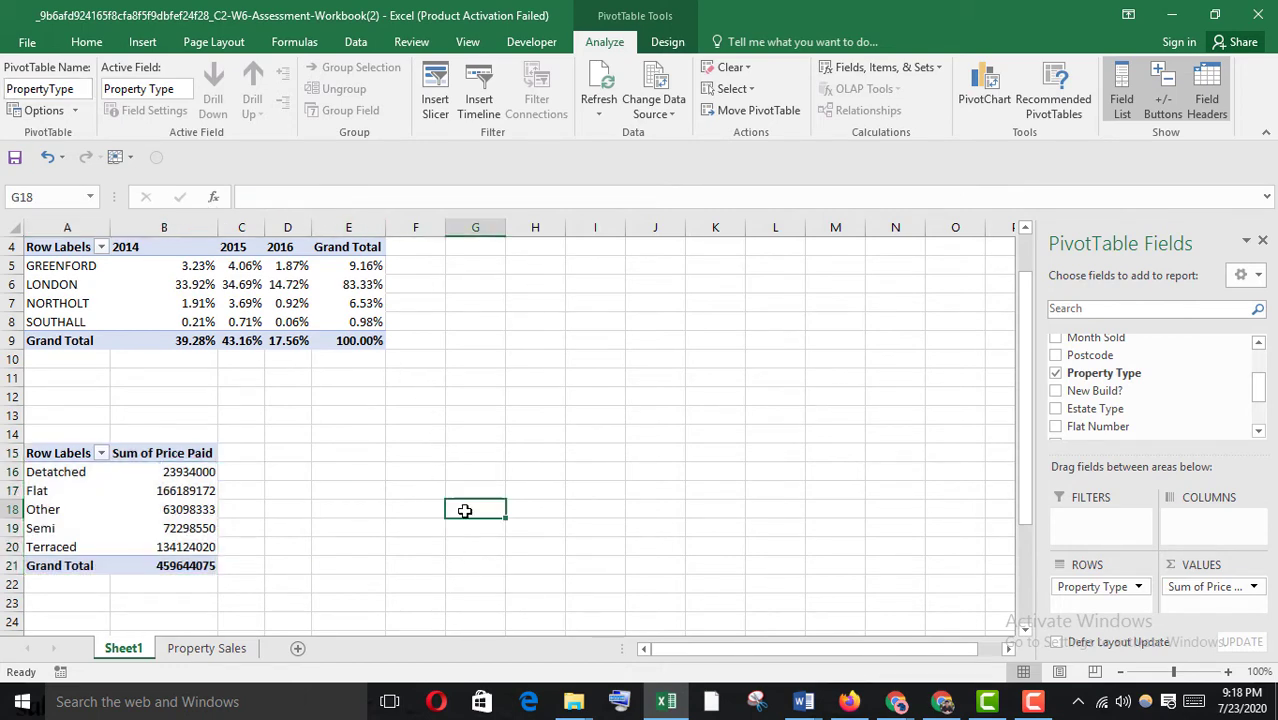
Step: Reread question 5 in Firefox and copy the Semi total, 72298550, from the Excel PropertyType pivot into its answer
{"action": "mouse_move", "coordinate": [1025, 706]}
{"action": "left_click", "coordinate": [849, 701]}
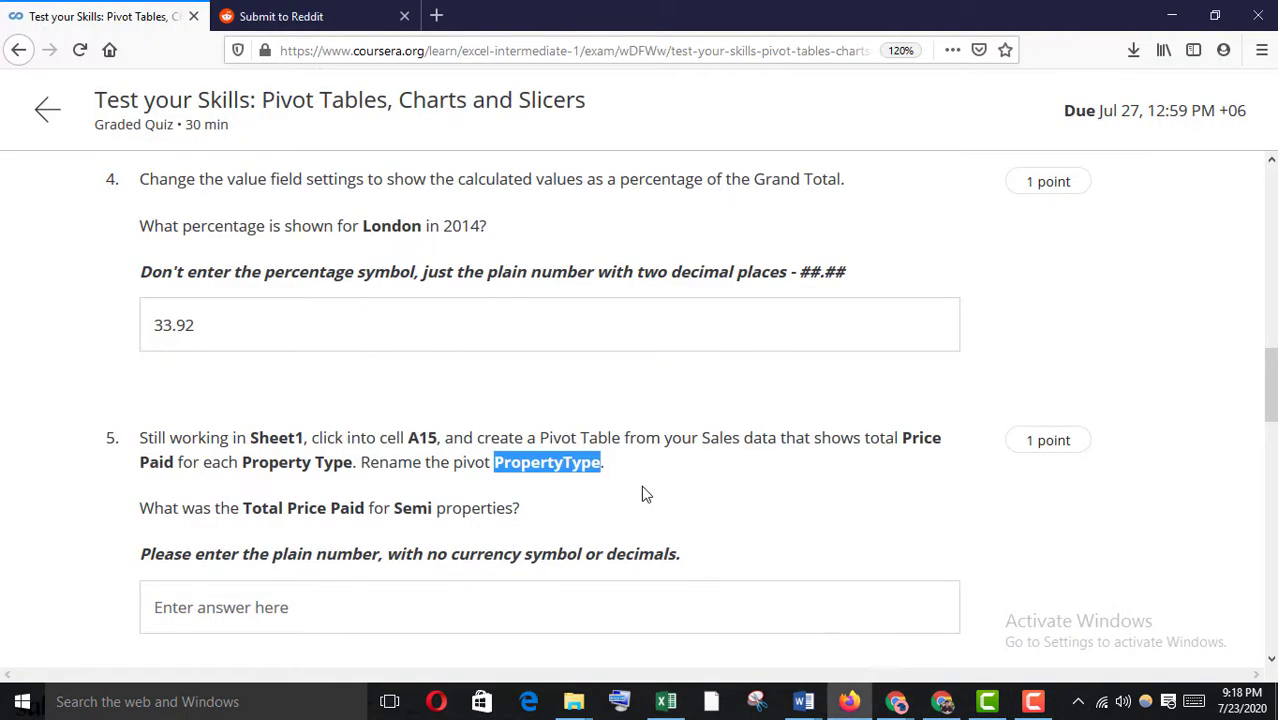
{"action": "scroll", "coordinate": [420, 452], "scroll_direction": "down", "scroll_amount": 1}
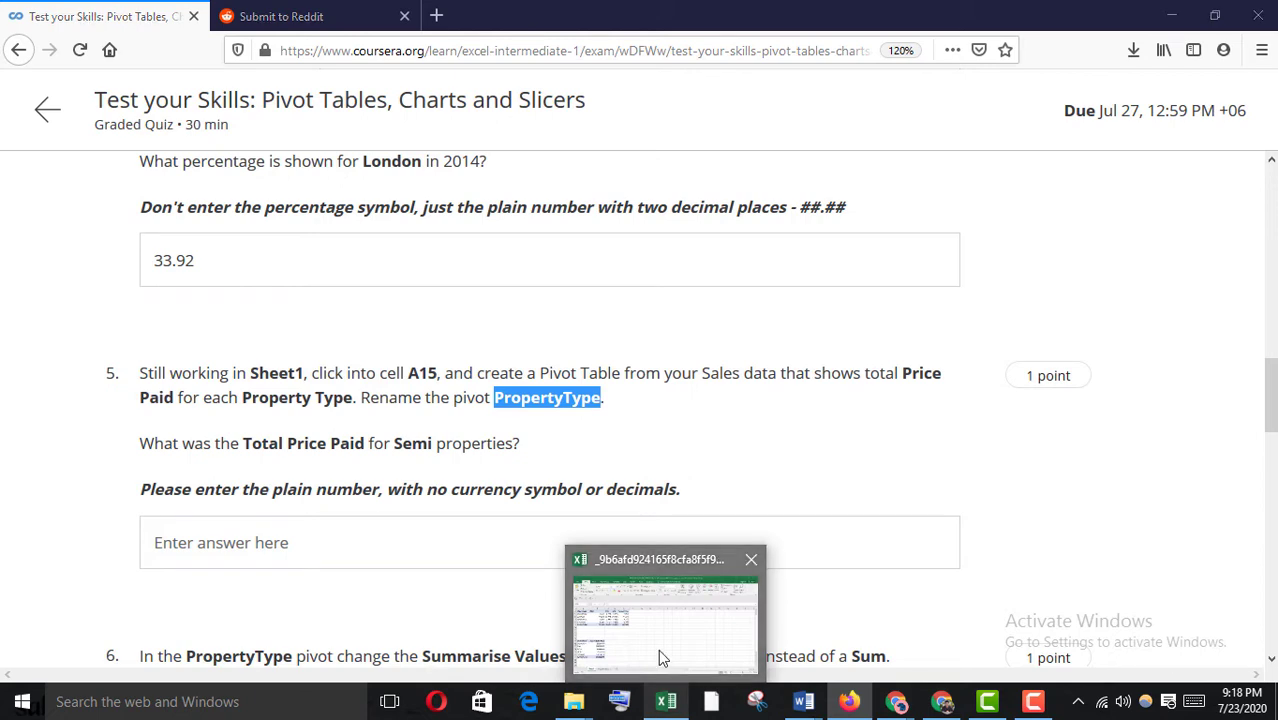
{"action": "left_click", "coordinate": [658, 649]}
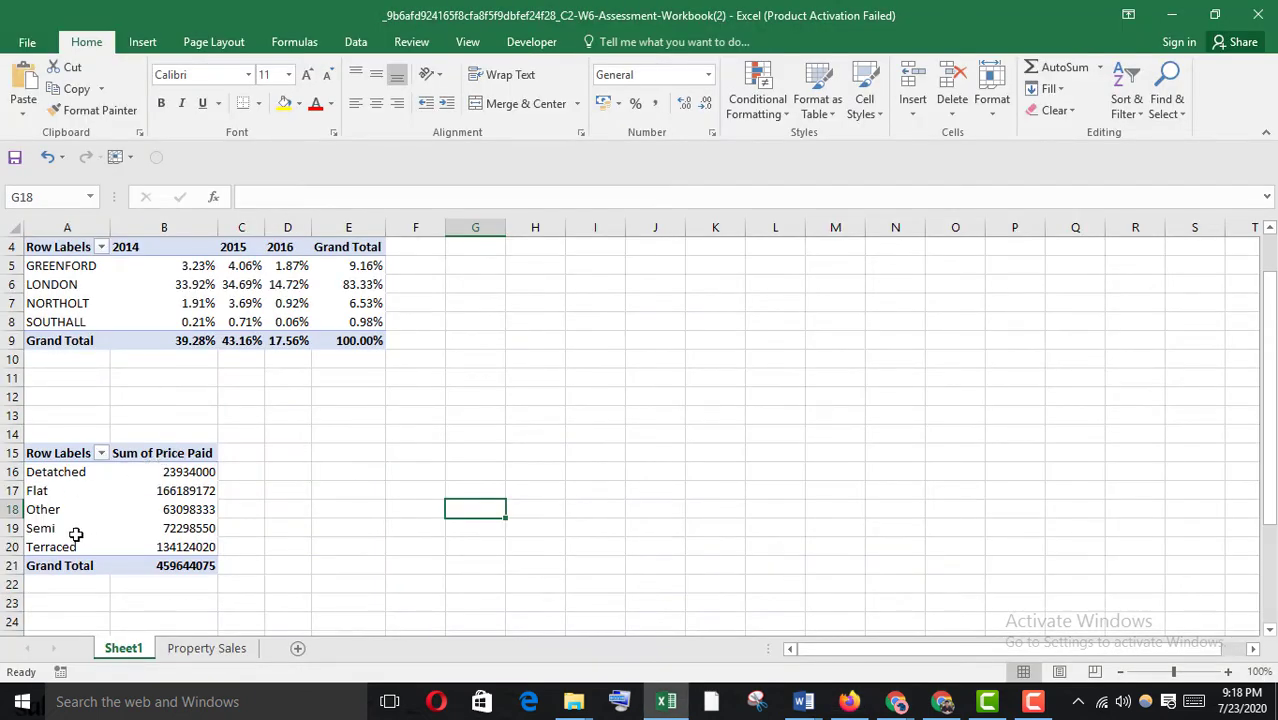
{"action": "left_click", "coordinate": [12, 528]}
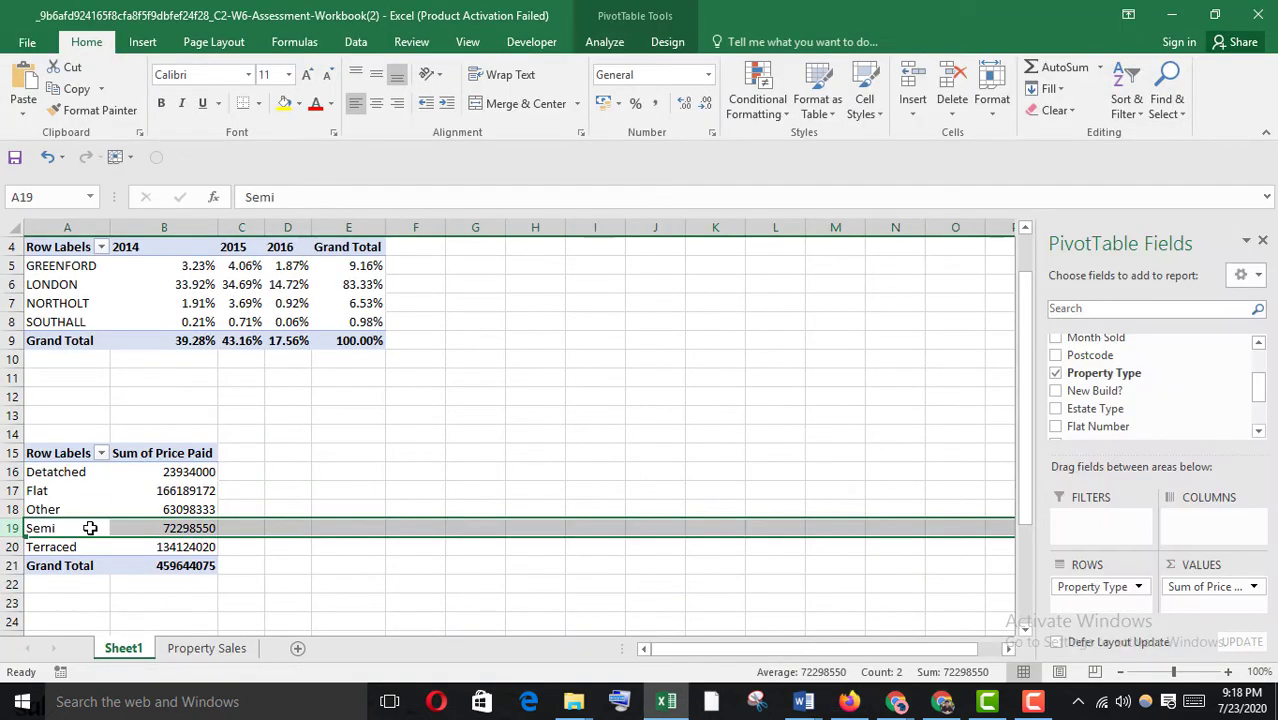
{"action": "left_click", "coordinate": [192, 528]}
{"action": "key", "text": "ctrl+c"}
{"action": "mouse_move", "coordinate": [820, 708]}
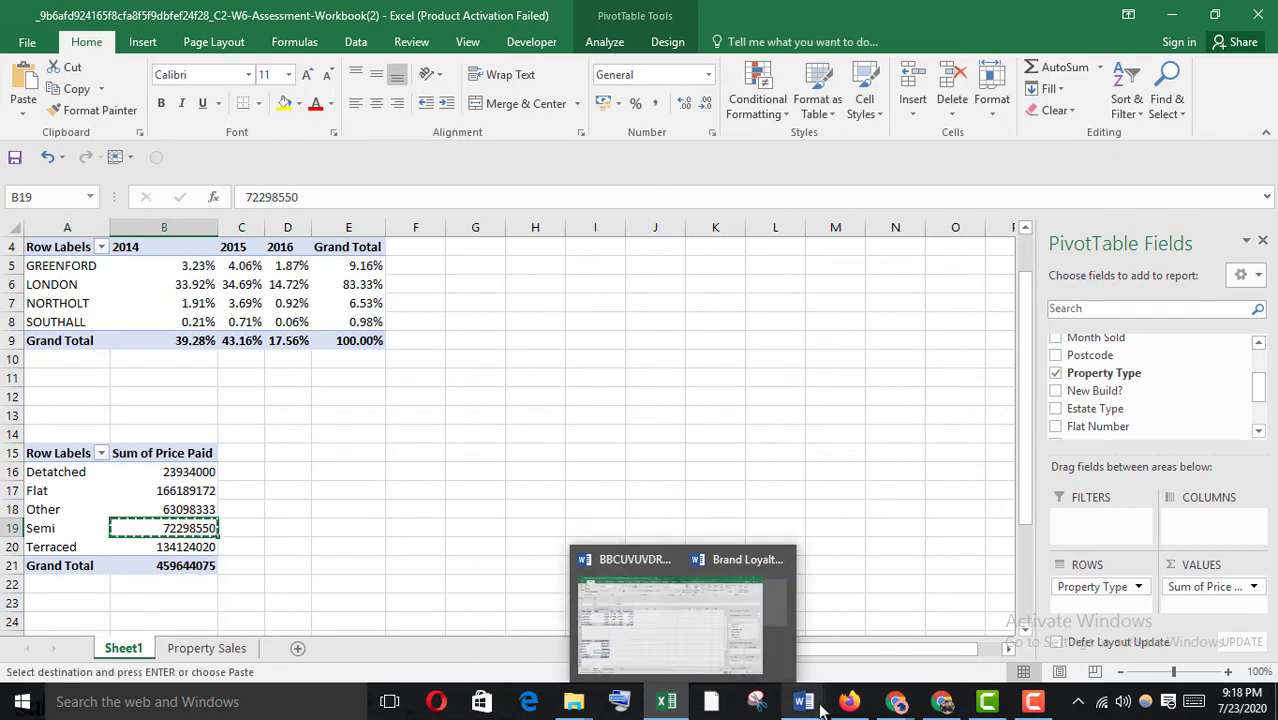
{"action": "left_click", "coordinate": [780, 620]}
{"action": "left_click", "coordinate": [228, 537]}
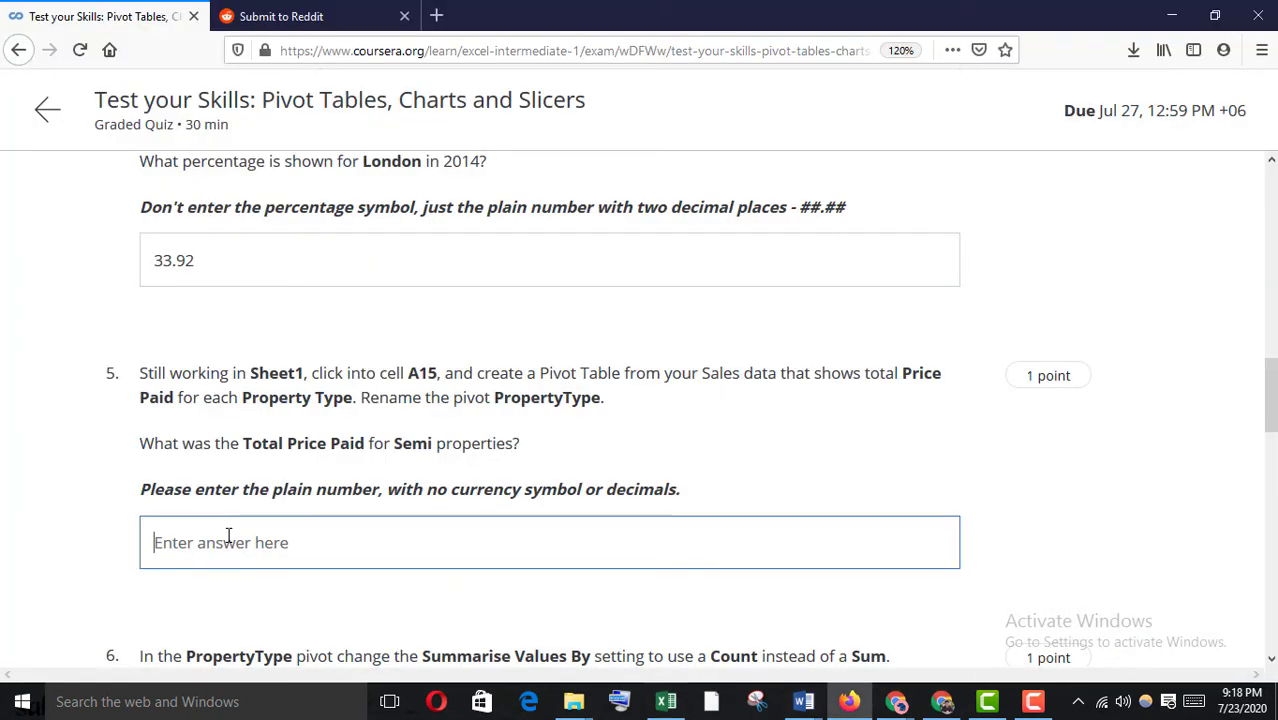
{"action": "key", "text": "ctrl+v"}
Step: Read question 6 in Firefox, and in Excel set the PropertyType pivot to summarise Price Paid by Count
{"action": "scroll", "coordinate": [228, 537], "scroll_direction": "down", "scroll_amount": 4}
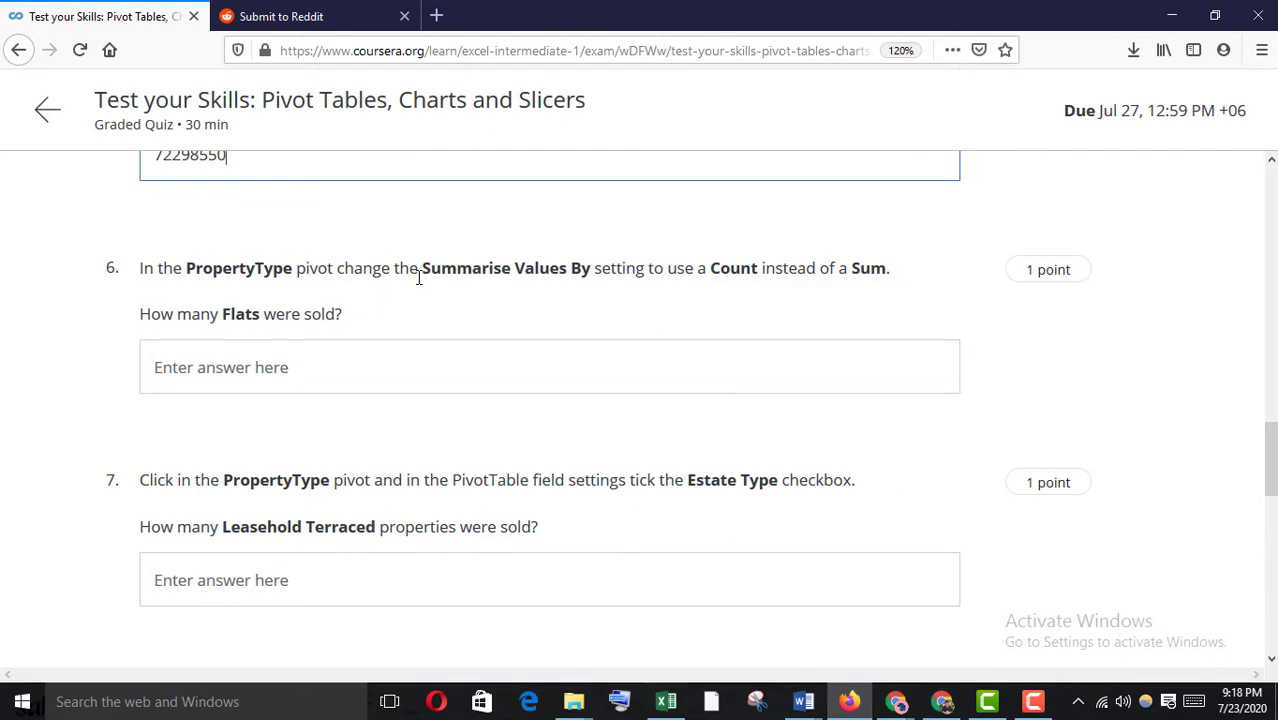
{"action": "left_click_drag", "start_coordinate": [441, 276], "coordinate": [784, 268]}
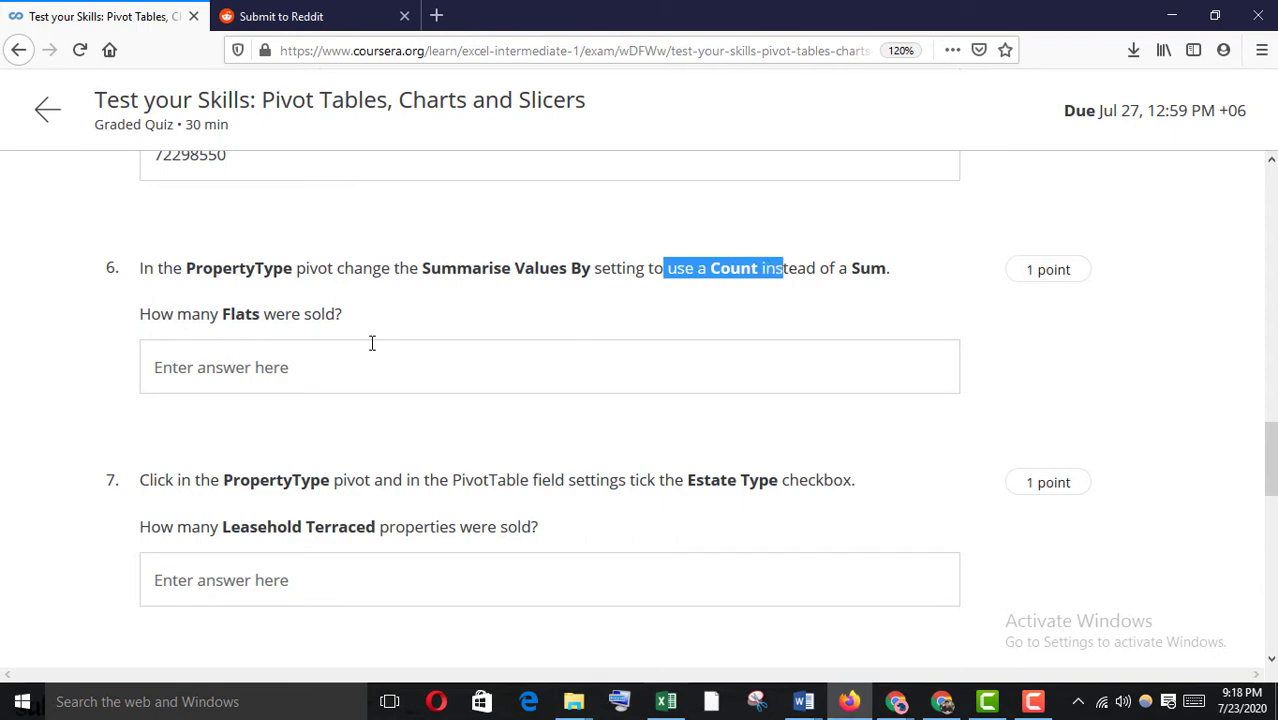
{"action": "left_click", "coordinate": [666, 701]}
{"action": "left_click", "coordinate": [200, 454]}
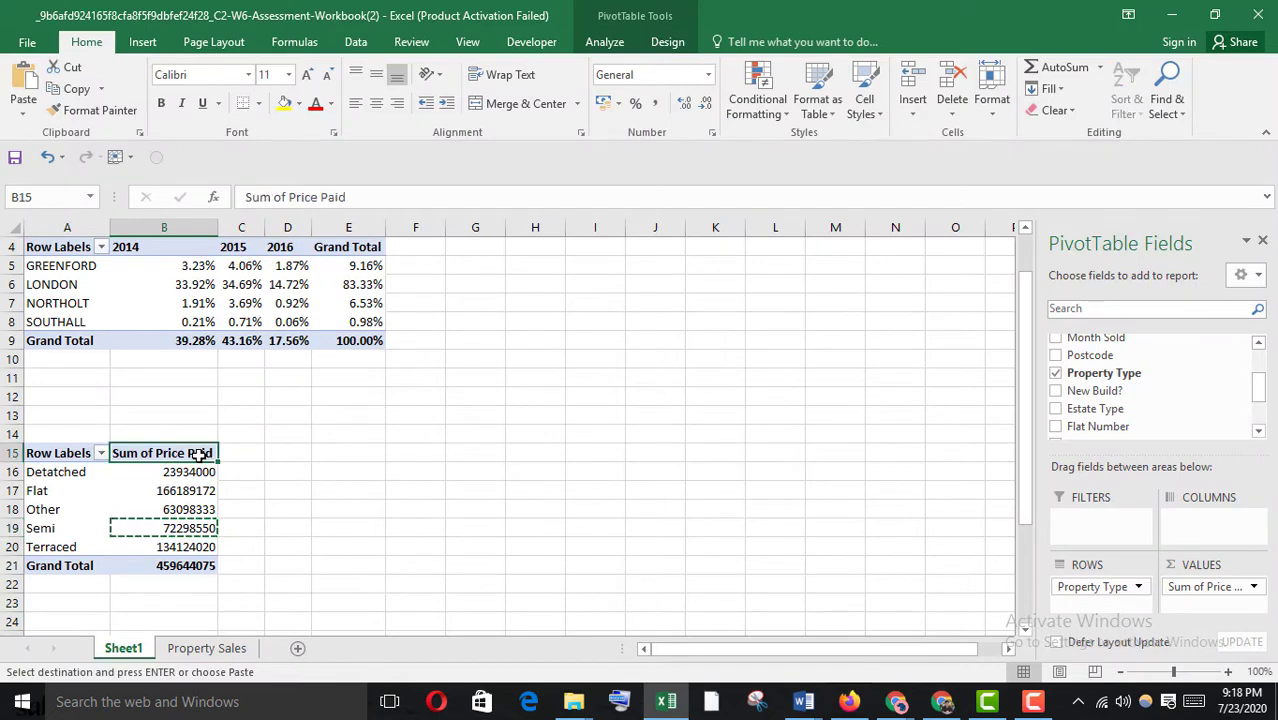
{"action": "left_click", "coordinate": [155, 490]}
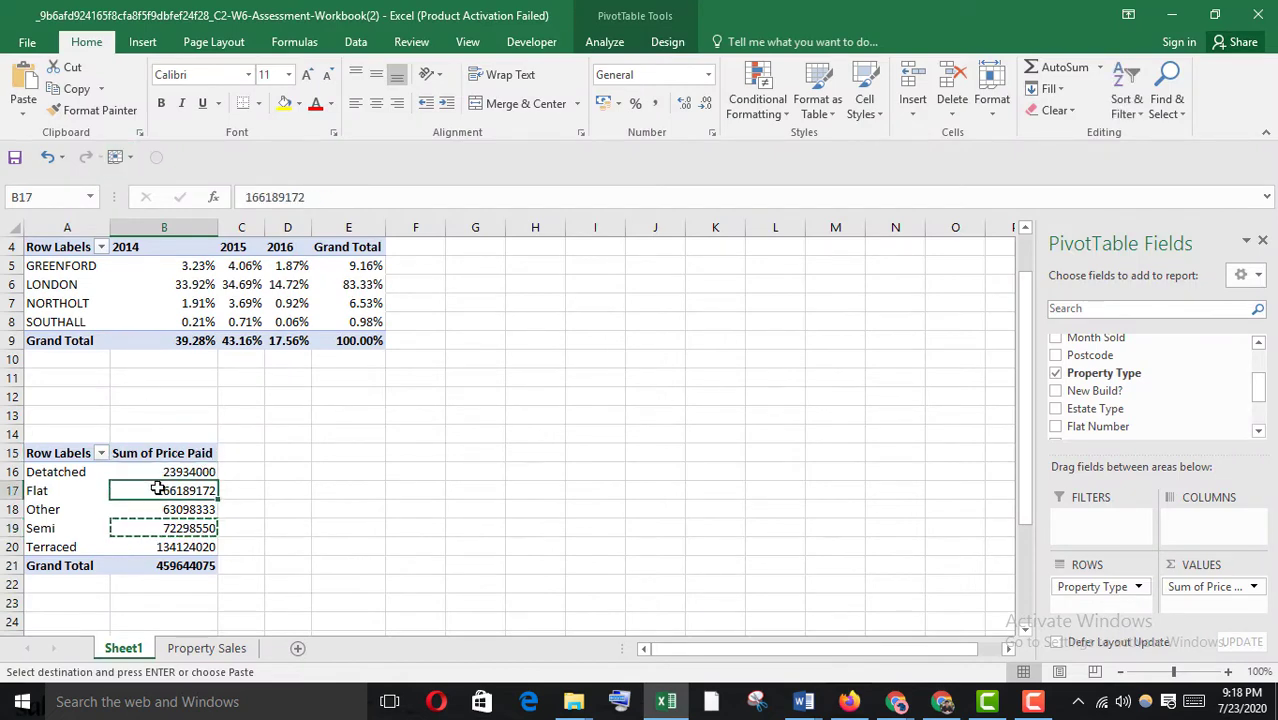
{"action": "right_click", "coordinate": [171, 471]}
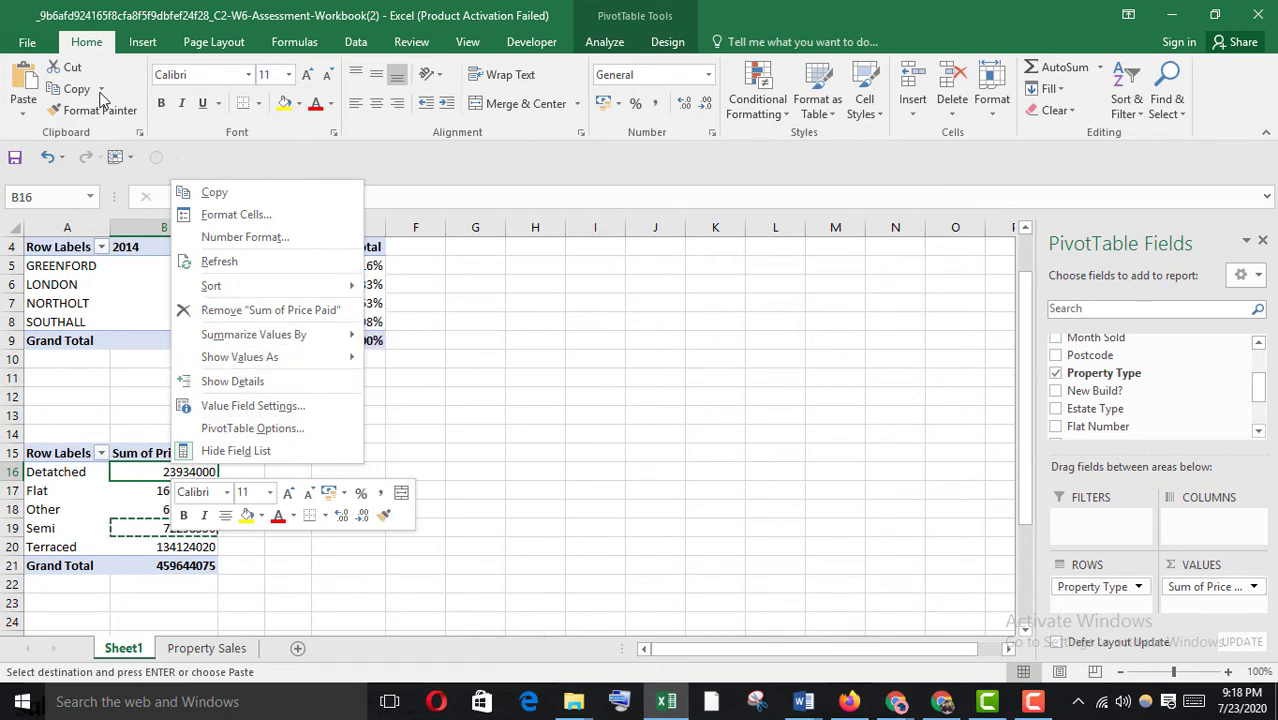
{"action": "left_click", "coordinate": [605, 42]}
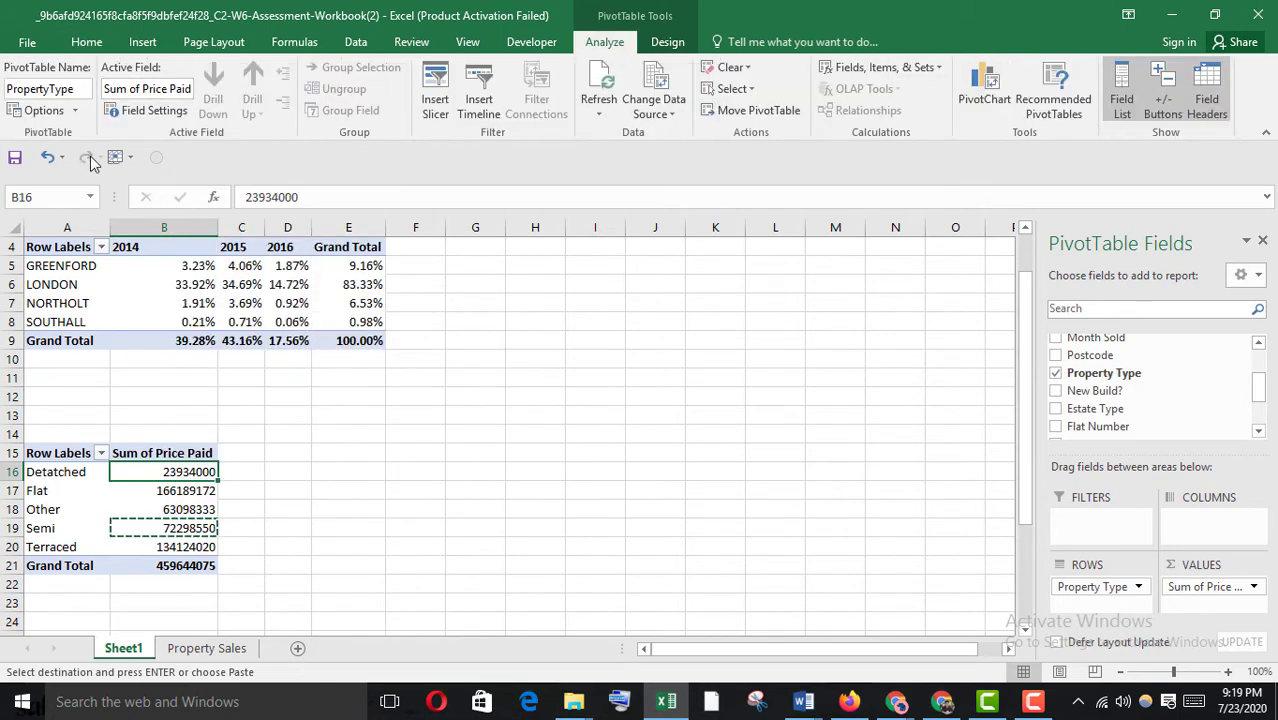
{"action": "left_click", "coordinate": [145, 110]}
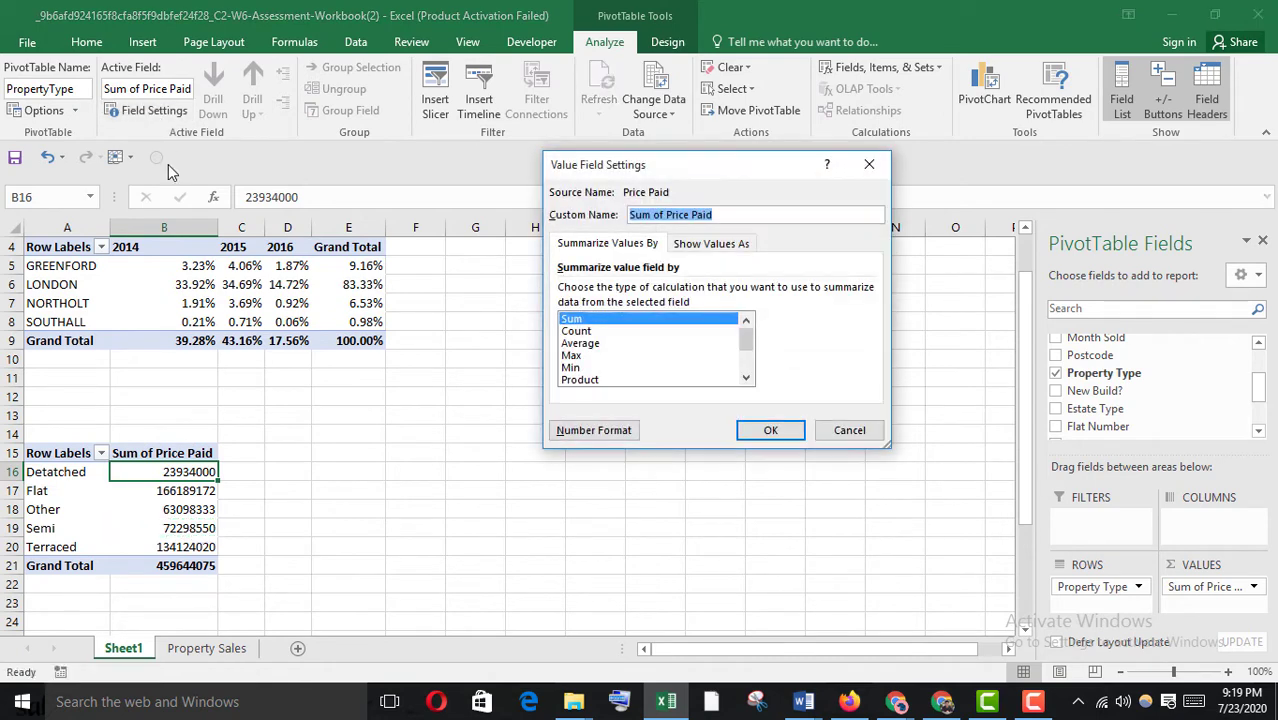
{"action": "left_click", "coordinate": [580, 332]}
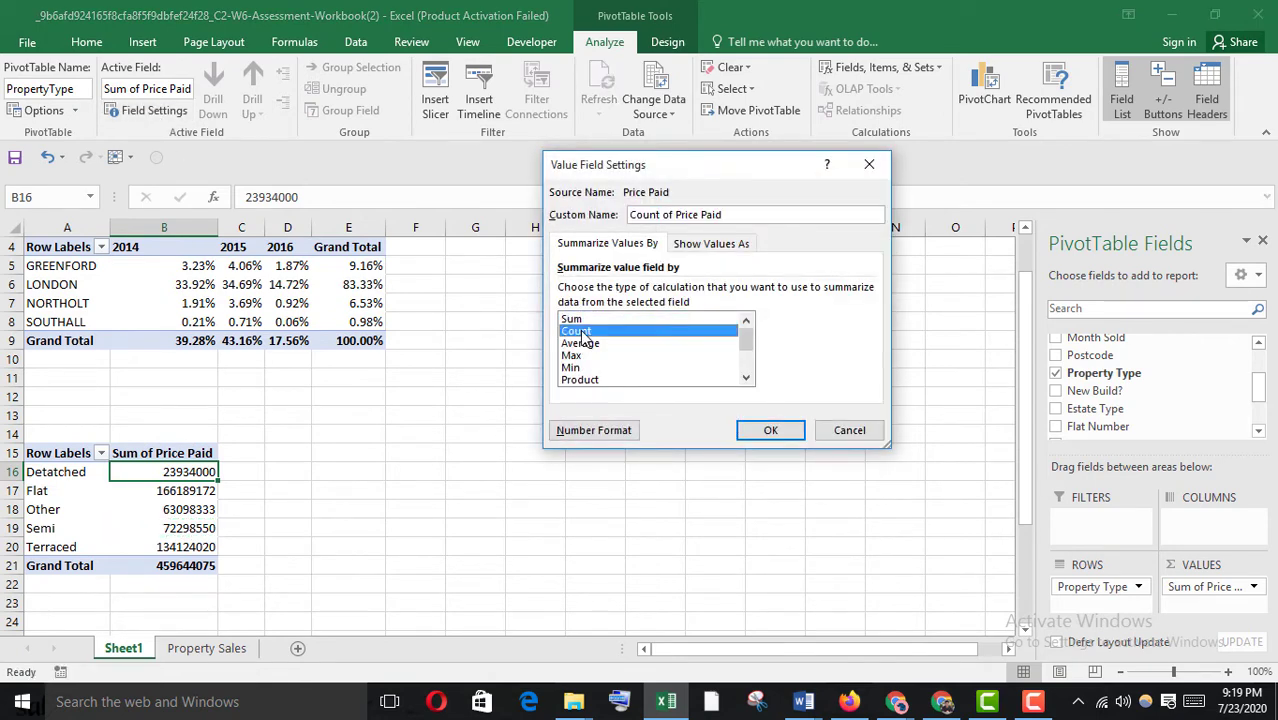
{"action": "left_click", "coordinate": [768, 432]}
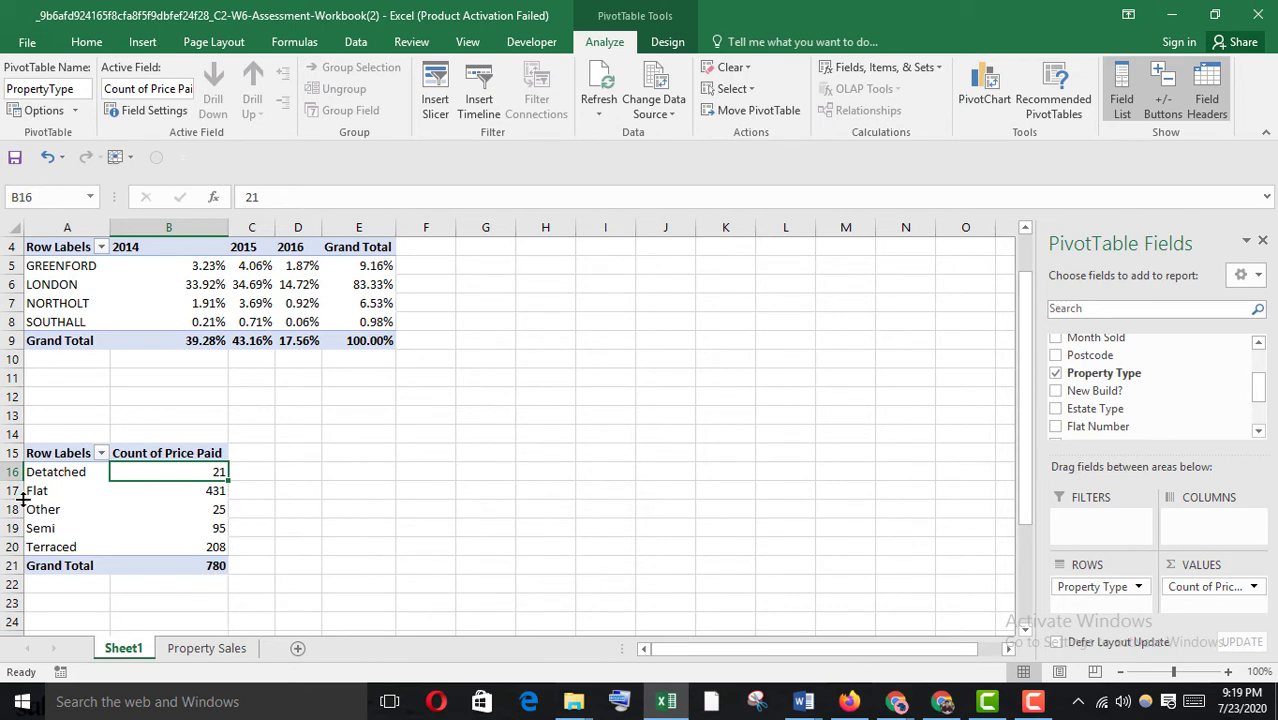
Step: Reread question 6 in Firefox and copy the Flat count, 431, from the Excel PropertyType pivot into its answer
{"action": "mouse_move", "coordinate": [848, 701]}
{"action": "left_click", "coordinate": [840, 665]}
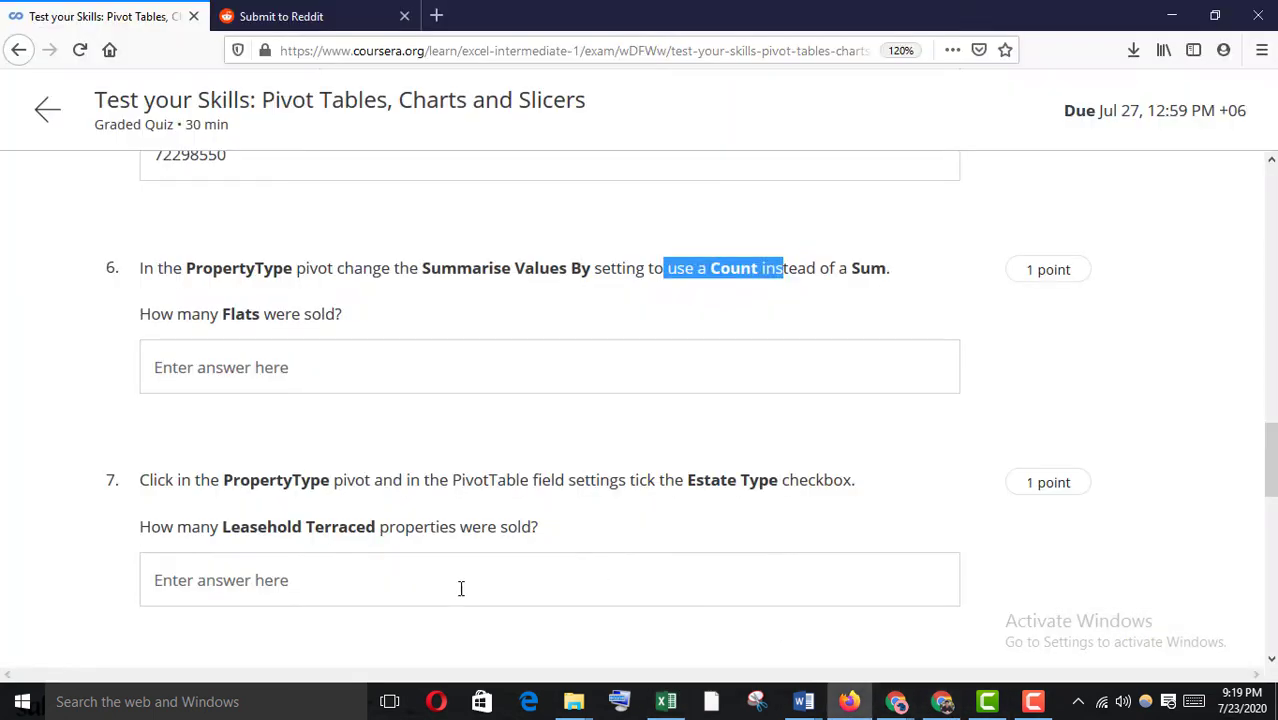
{"action": "left_click_drag", "start_coordinate": [180, 316], "coordinate": [325, 316]}
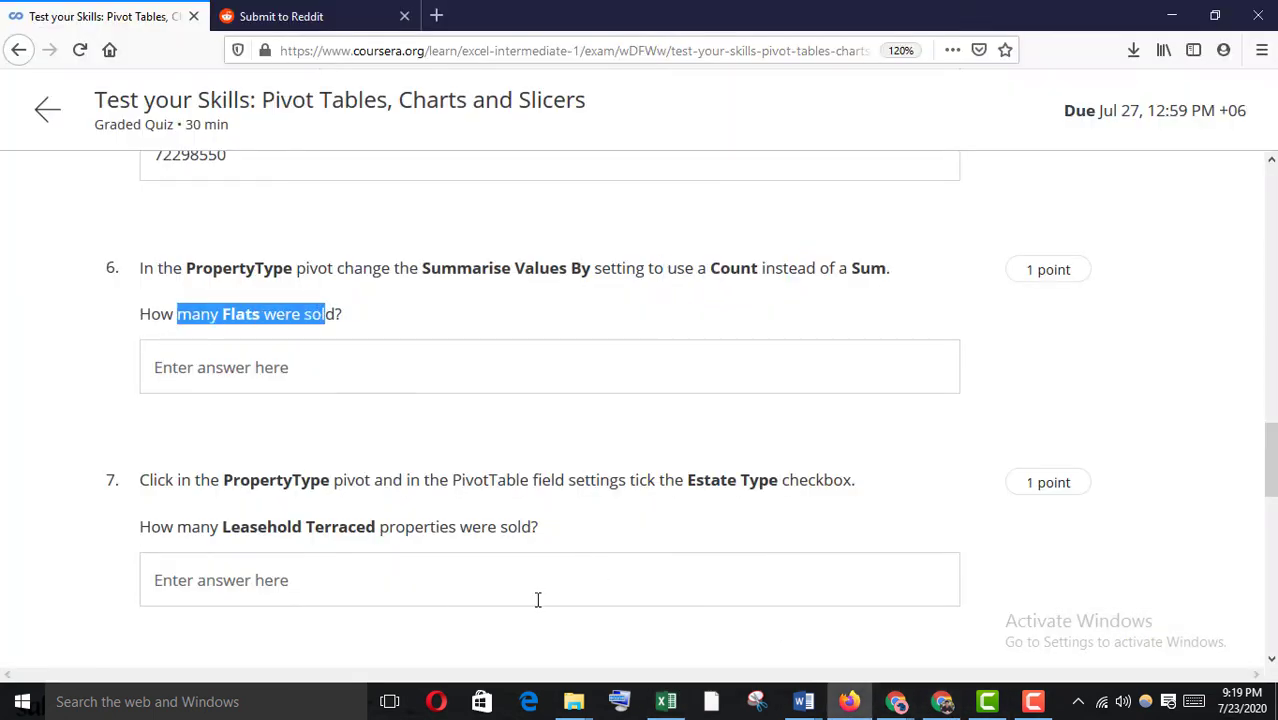
{"action": "mouse_move", "coordinate": [666, 701]}
{"action": "left_click", "coordinate": [651, 657]}
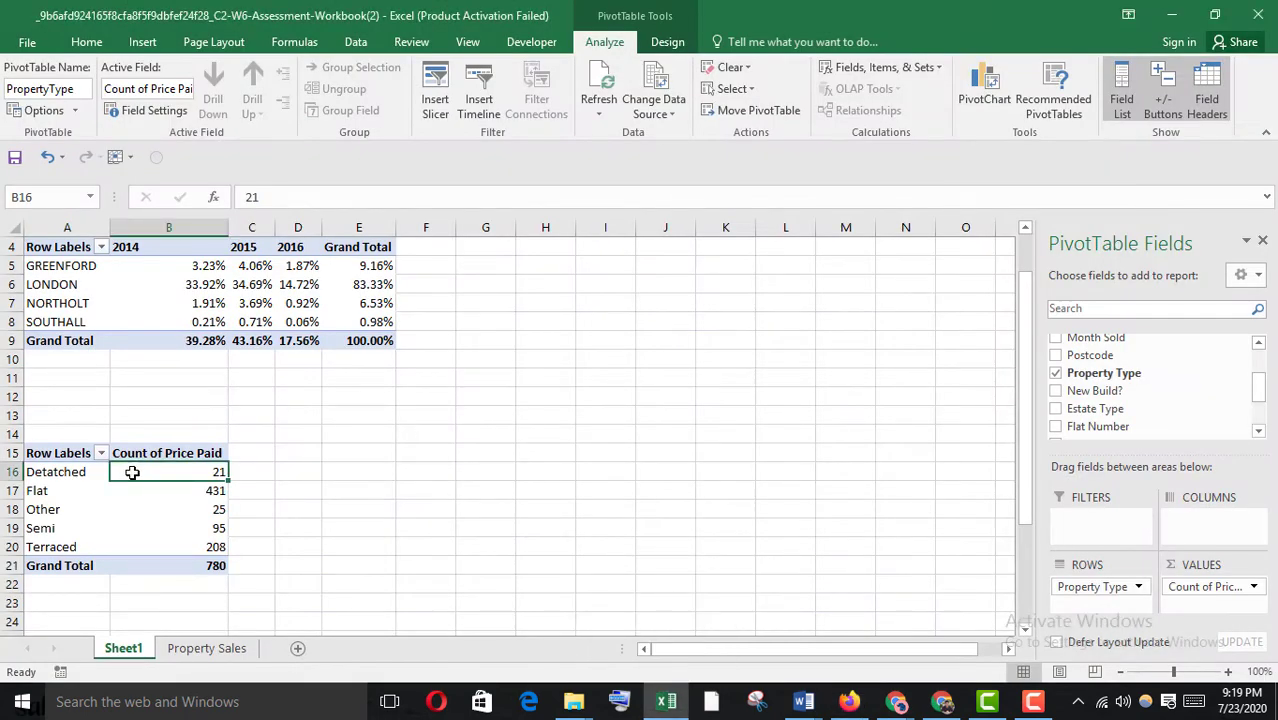
{"action": "left_click", "coordinate": [15, 491]}
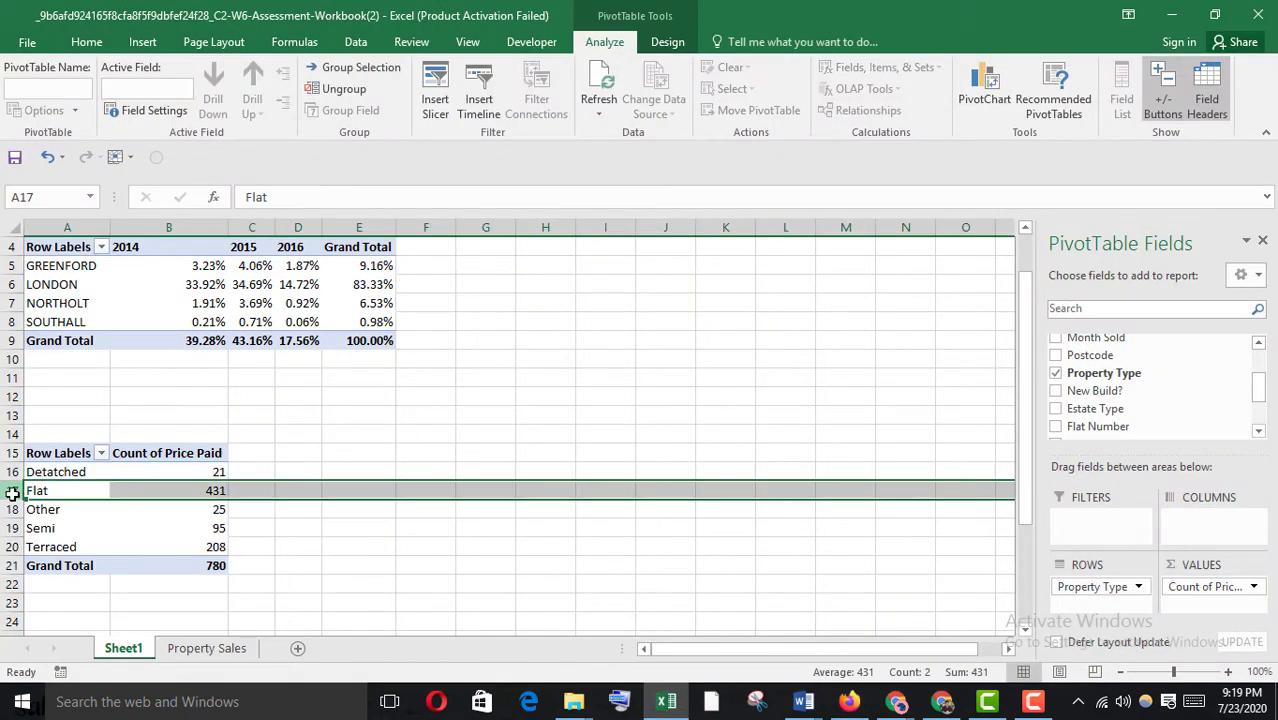
{"action": "left_click", "coordinate": [208, 491]}
{"action": "key", "text": "ctrl+c"}
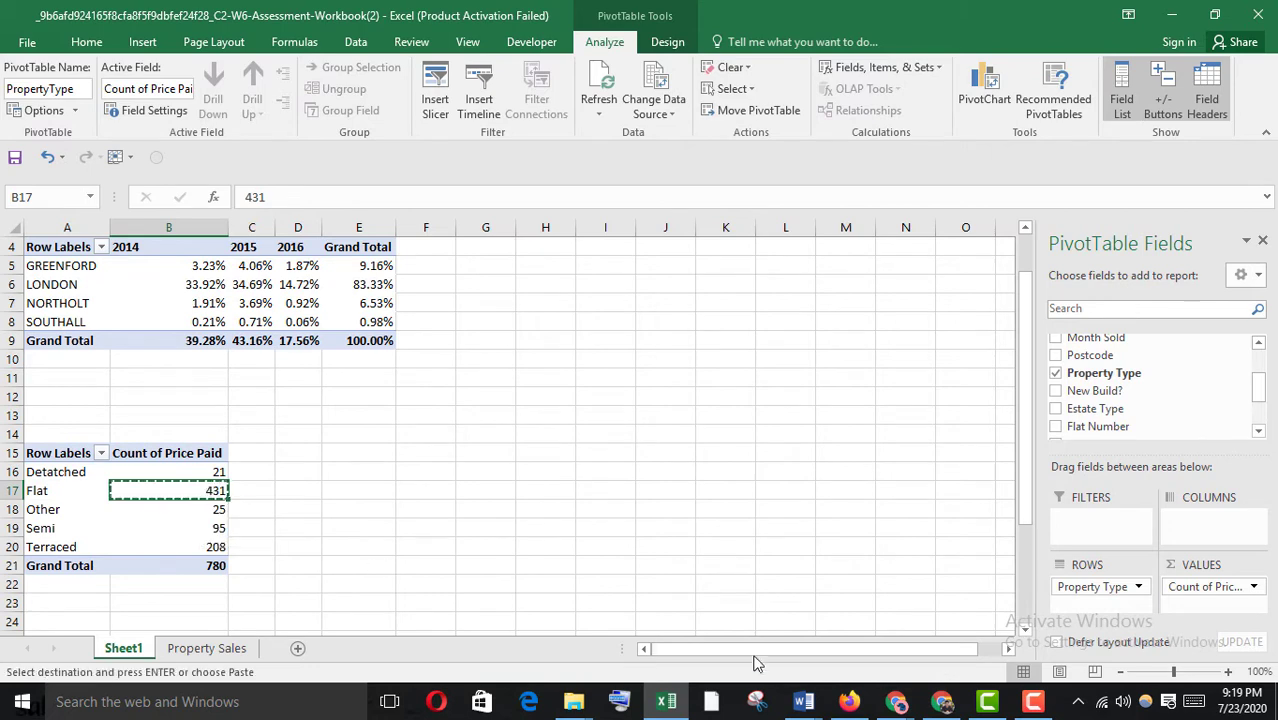
{"action": "mouse_move", "coordinate": [849, 701]}
{"action": "left_click", "coordinate": [845, 670]}
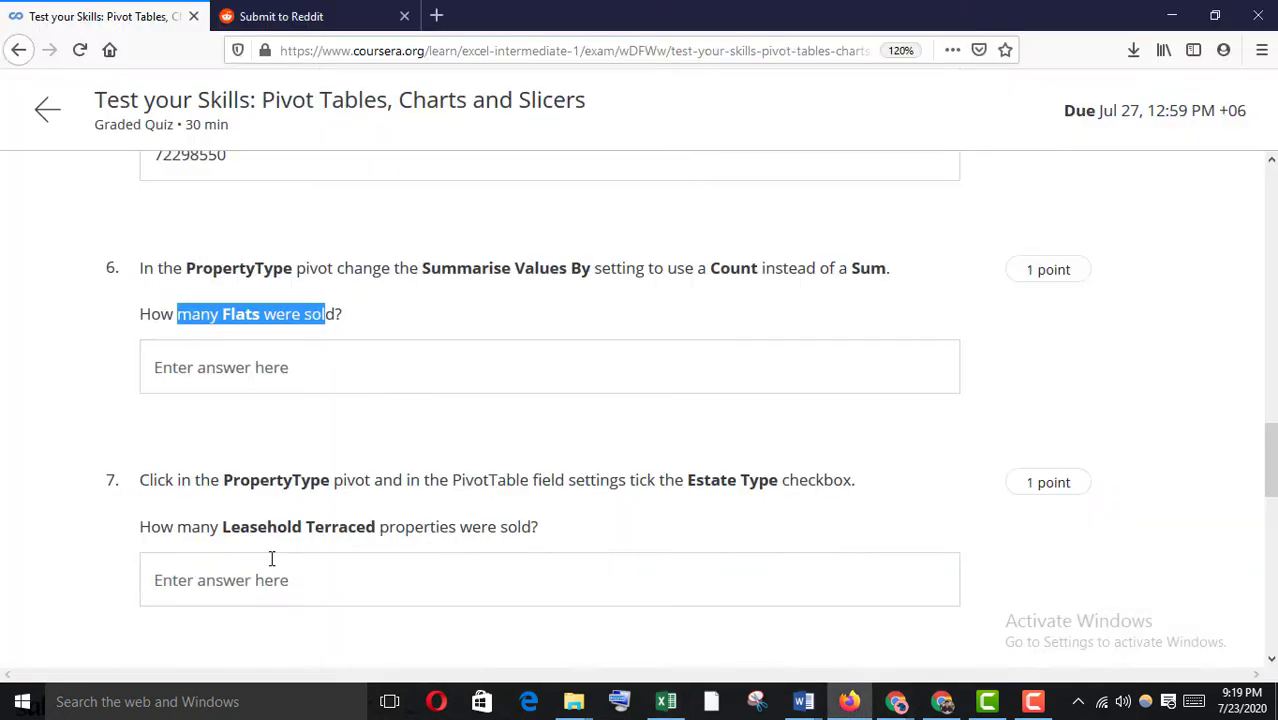
{"action": "left_click", "coordinate": [216, 368]}
{"action": "key", "text": "ctrl+v"}
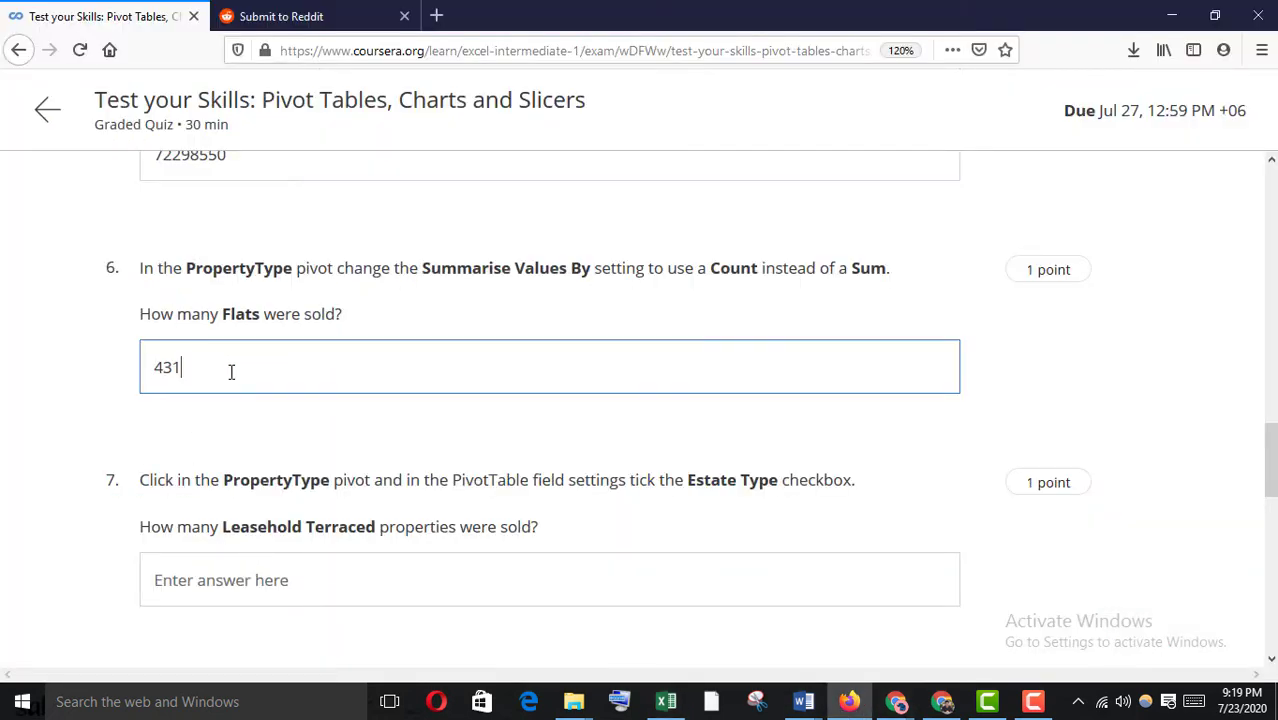
Step: Read question 7 in Firefox, and in Excel add Estate Type to the columns of the PropertyType pivot
{"action": "scroll", "coordinate": [229, 380], "scroll_direction": "down", "scroll_amount": 2}
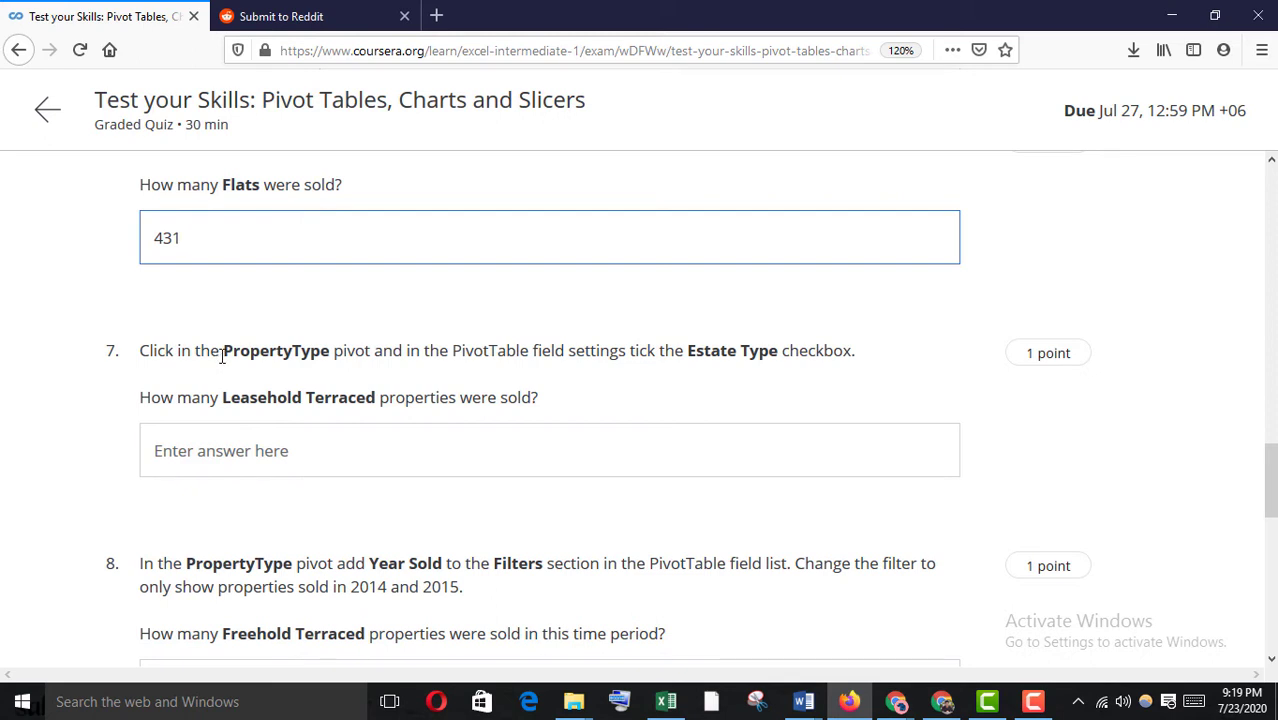
{"action": "left_click_drag", "start_coordinate": [219, 351], "coordinate": [350, 351]}
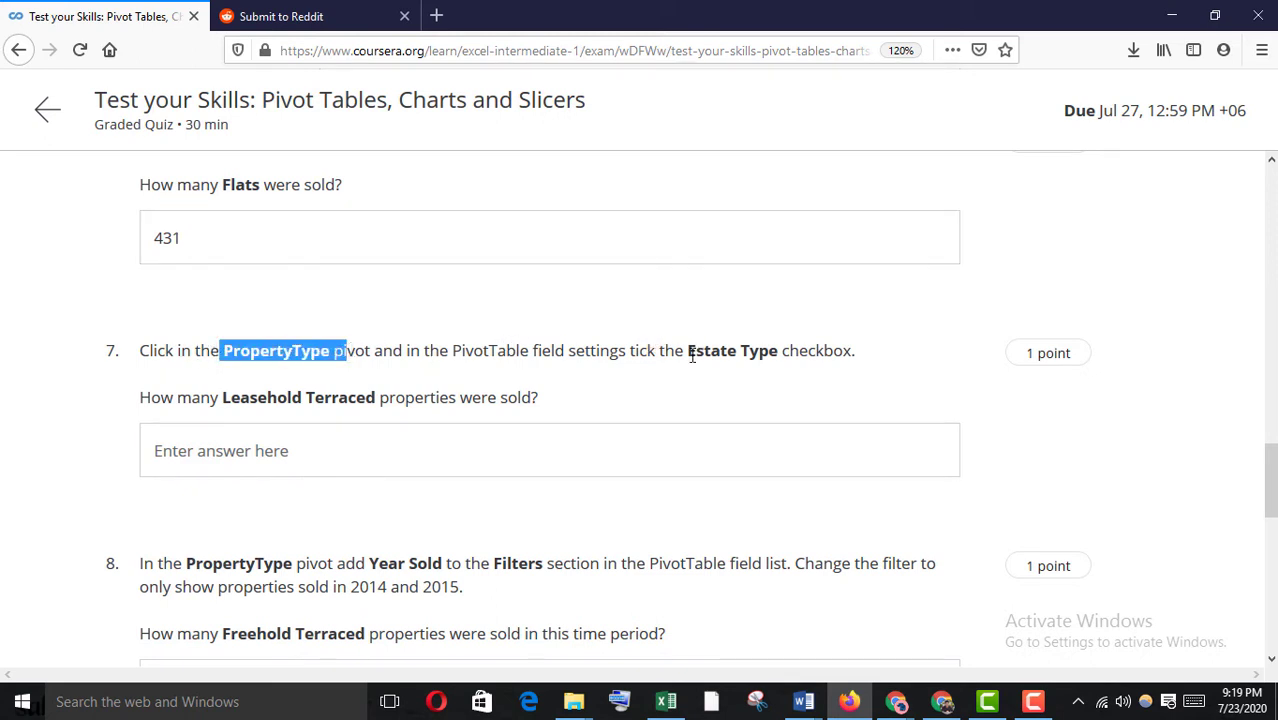
{"action": "left_click_drag", "start_coordinate": [691, 356], "coordinate": [782, 351]}
{"action": "left_click", "coordinate": [738, 637]}
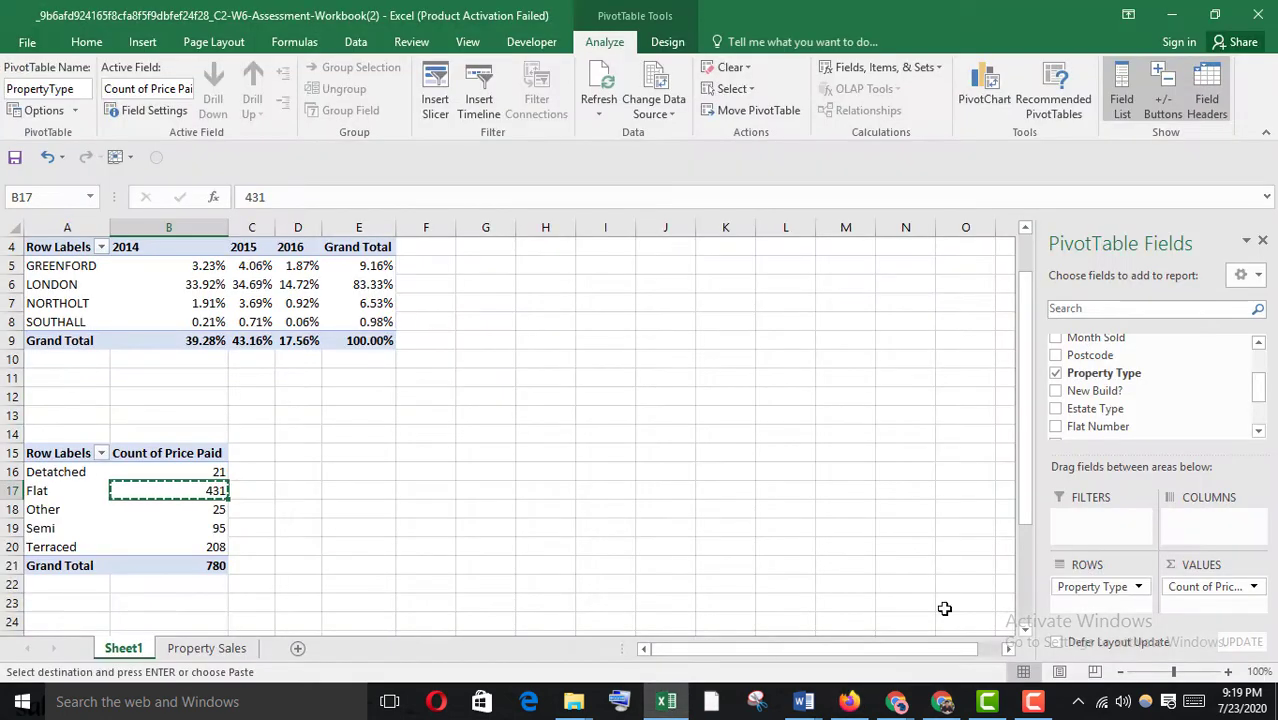
{"action": "scroll", "coordinate": [1201, 391], "scroll_direction": "up", "scroll_amount": 2}
{"action": "scroll", "coordinate": [1113, 372], "scroll_direction": "down", "scroll_amount": 1}
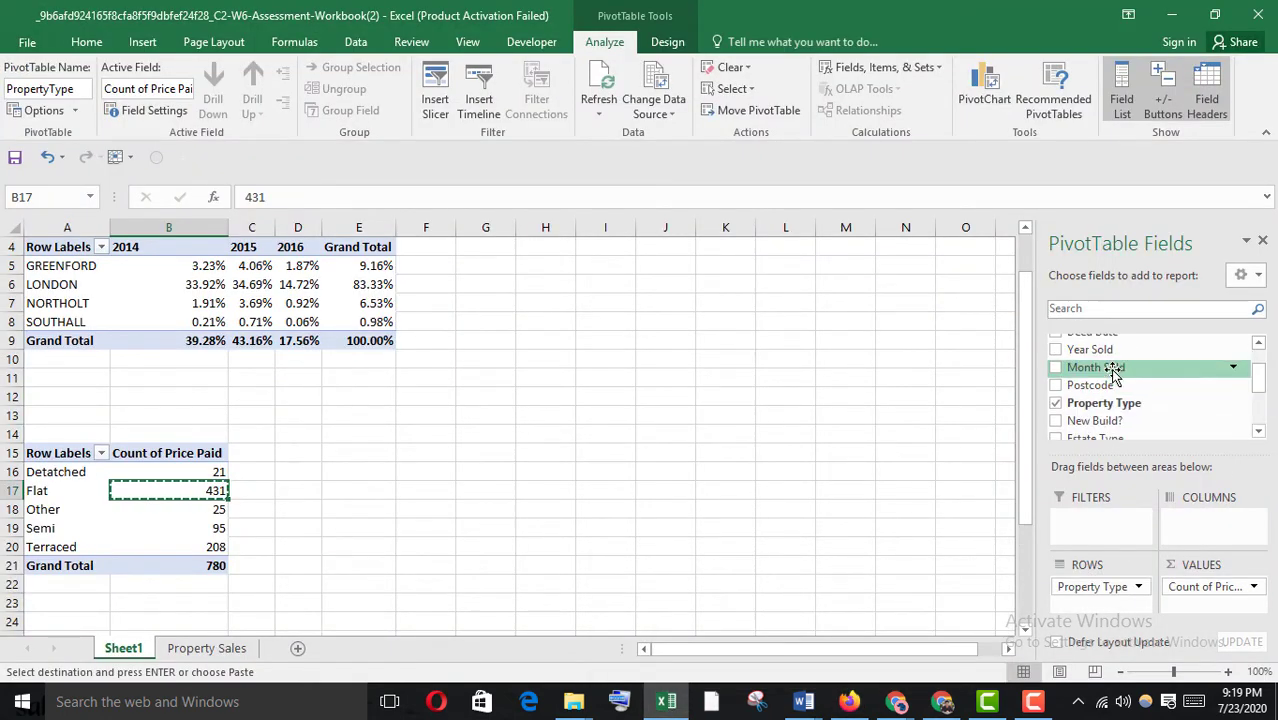
{"action": "scroll", "coordinate": [1110, 410], "scroll_direction": "down", "scroll_amount": 1}
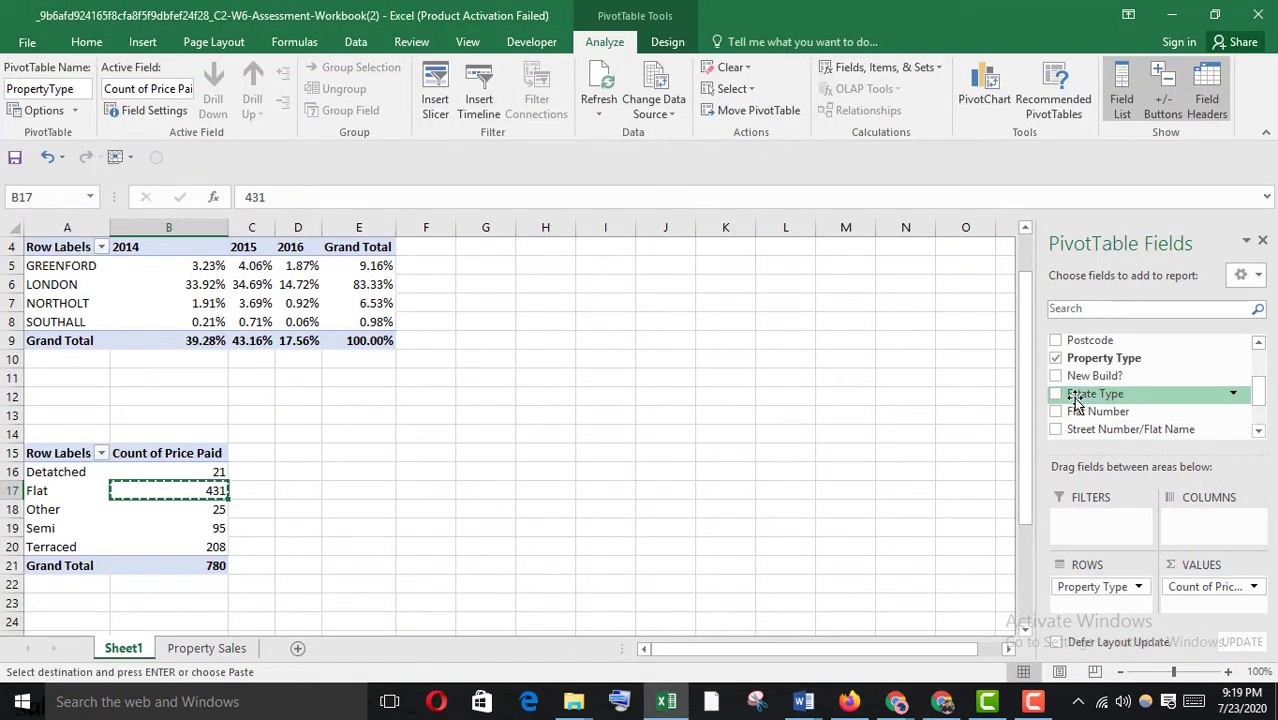
{"action": "left_click_drag", "start_coordinate": [1077, 400], "coordinate": [1218, 530]}
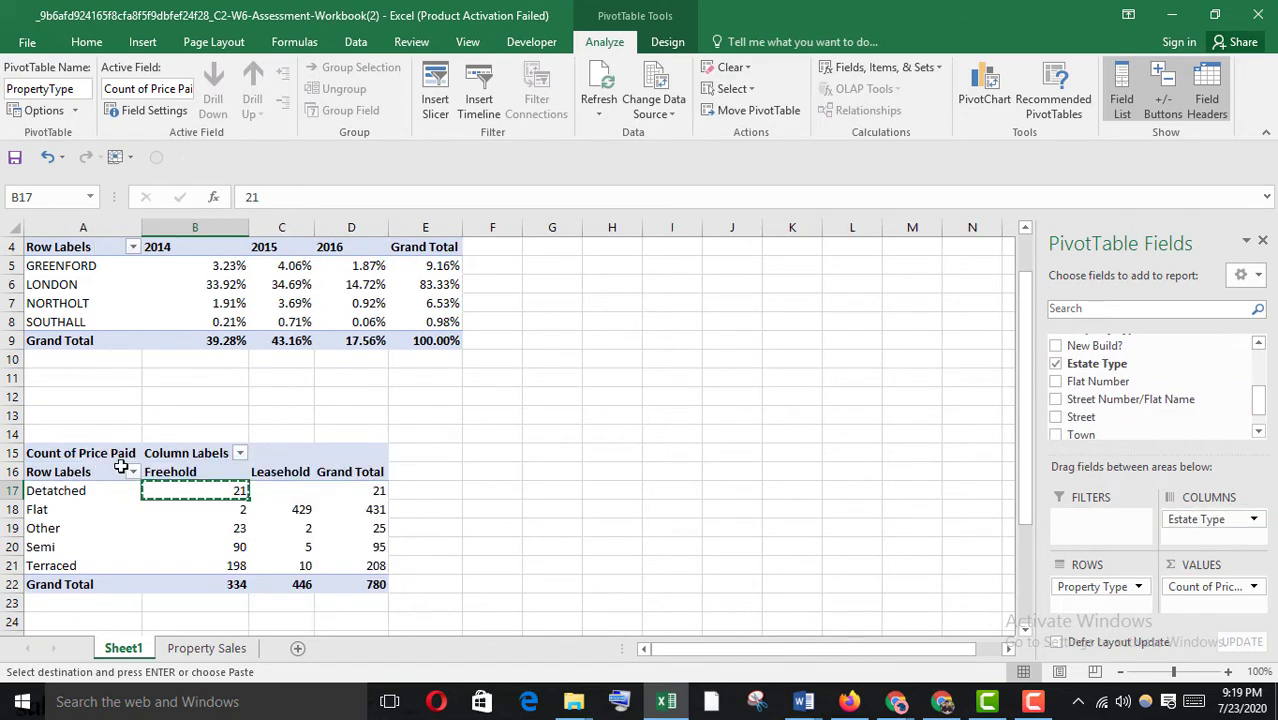
{"action": "scroll", "coordinate": [240, 488], "scroll_direction": "down", "scroll_amount": 2}
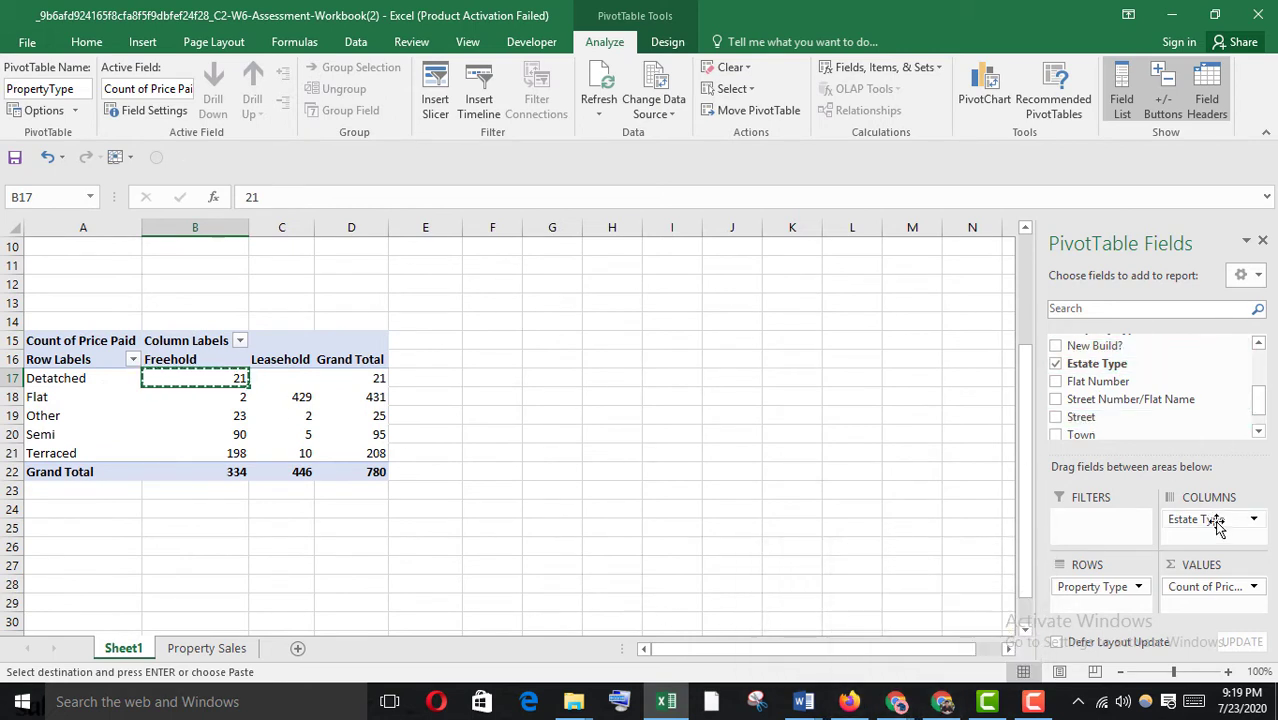
{"action": "mouse_move", "coordinate": [1218, 530]}
{"action": "left_mouse_down"}
{"action": "mouse_move", "coordinate": [1094, 614]}
{"action": "mouse_move", "coordinate": [1165, 578]}
{"action": "mouse_move", "coordinate": [1205, 527]}
{"action": "left_mouse_up"}
Step: Recheck question 7 in Firefox, and in Excel filter the PropertyType pivot's column labels to Leasehold only
{"action": "mouse_move", "coordinate": [849, 701]}
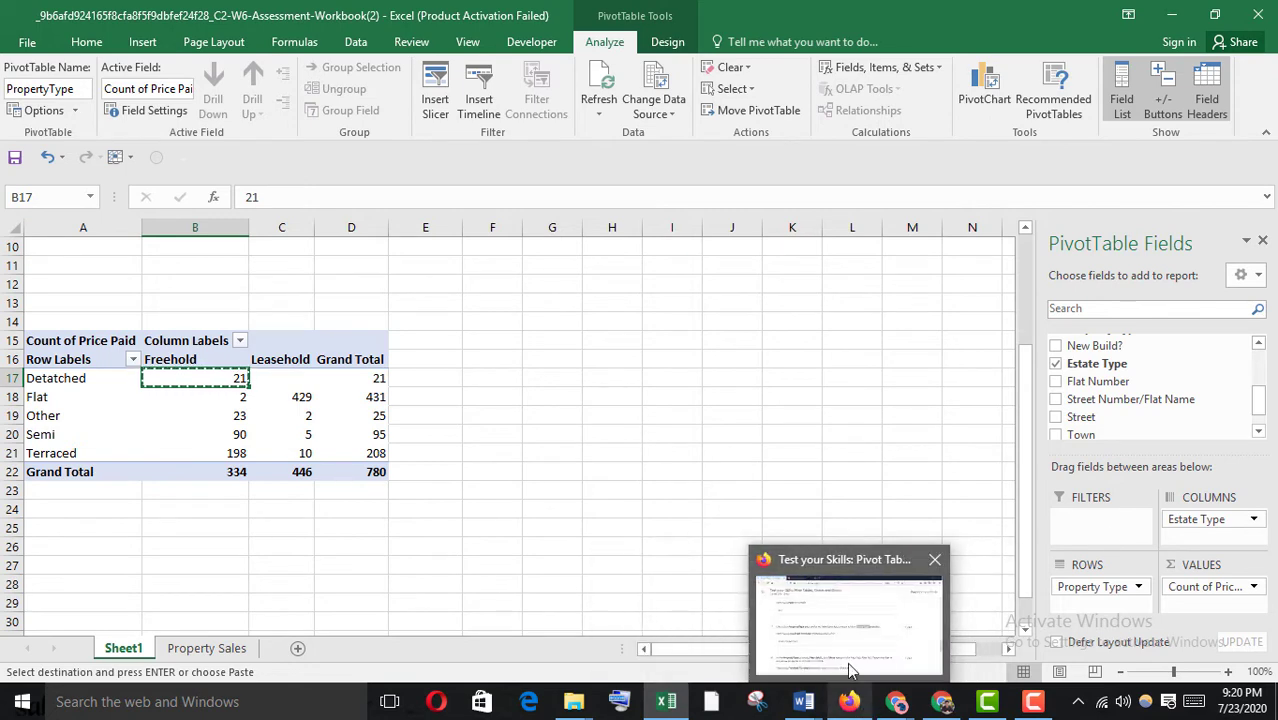
{"action": "left_click", "coordinate": [849, 670]}
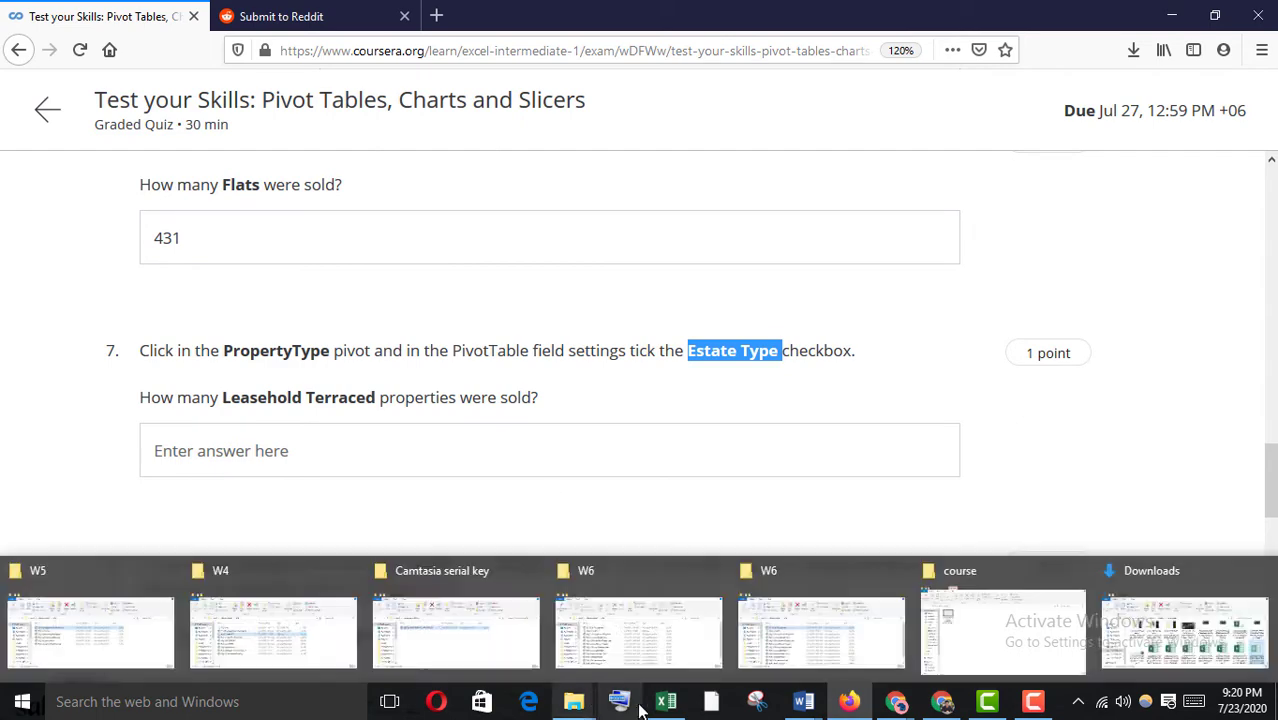
{"action": "mouse_move", "coordinate": [666, 701]}
{"action": "left_click", "coordinate": [671, 646]}
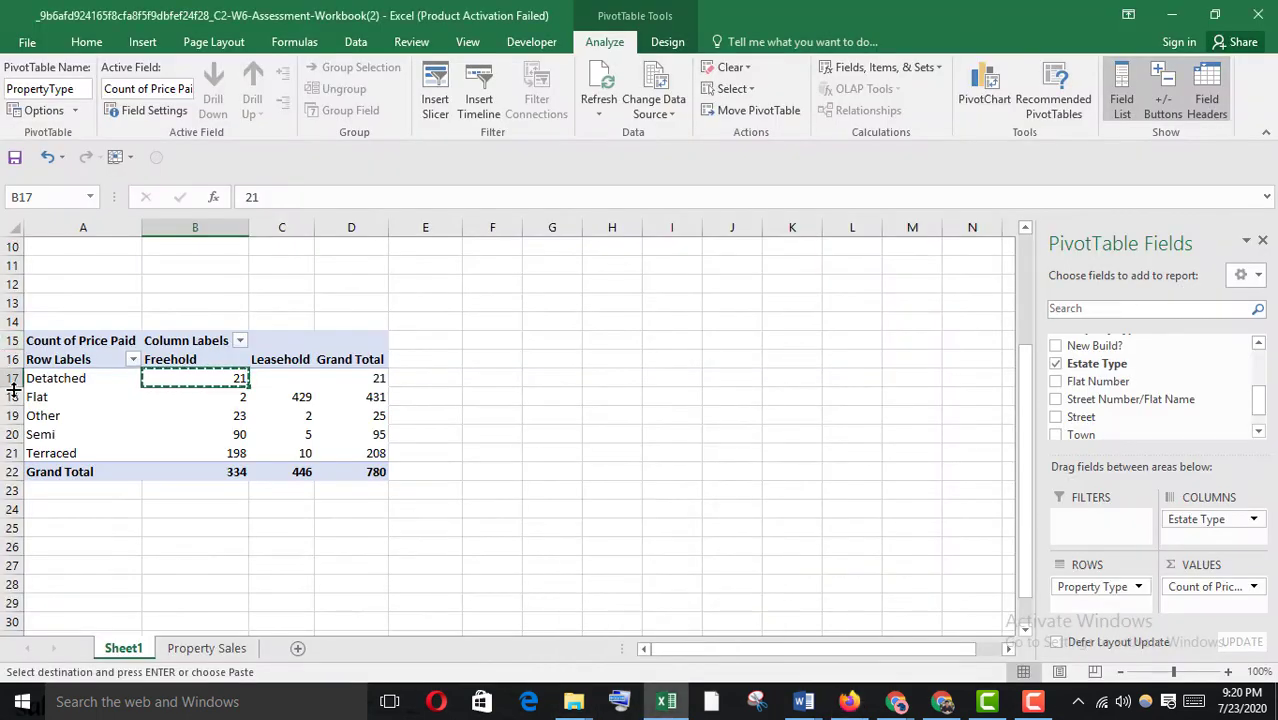
{"action": "left_click", "coordinate": [209, 359]}
{"action": "left_click", "coordinate": [231, 340]}
{"action": "left_click", "coordinate": [240, 341]}
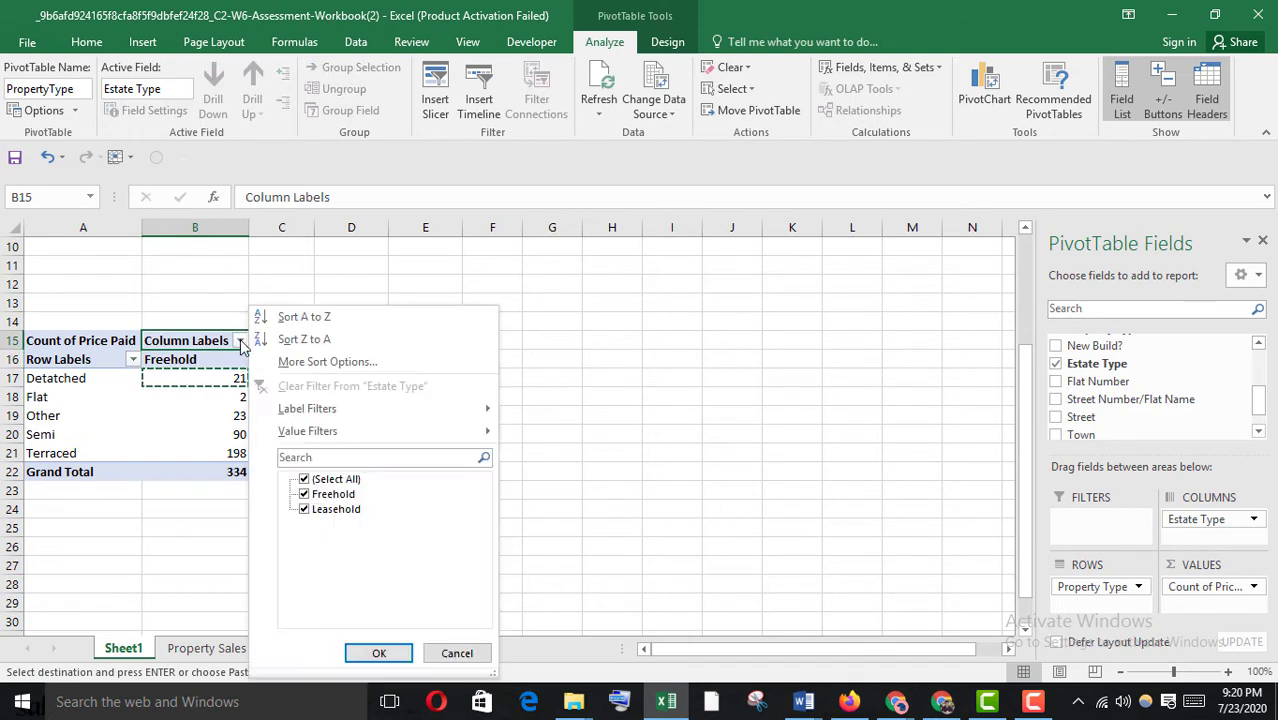
{"action": "left_click", "coordinate": [305, 480]}
{"action": "left_click", "coordinate": [304, 509]}
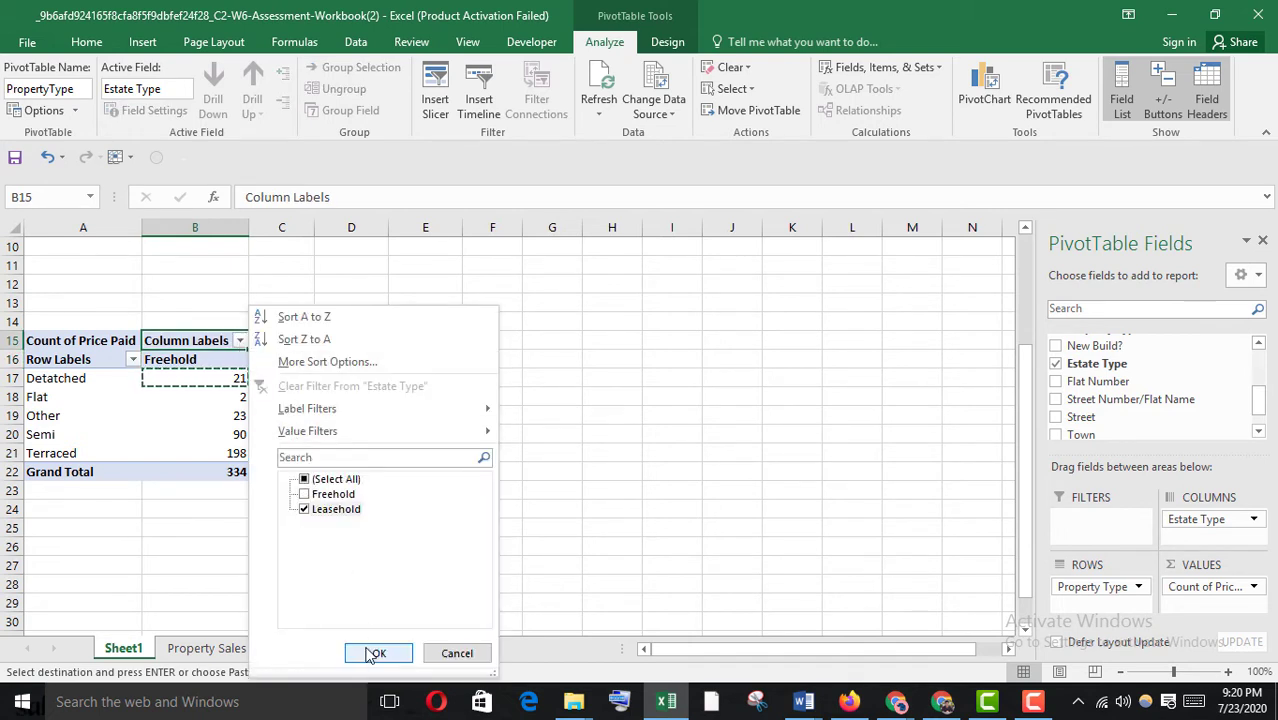
{"action": "left_click", "coordinate": [376, 652]}
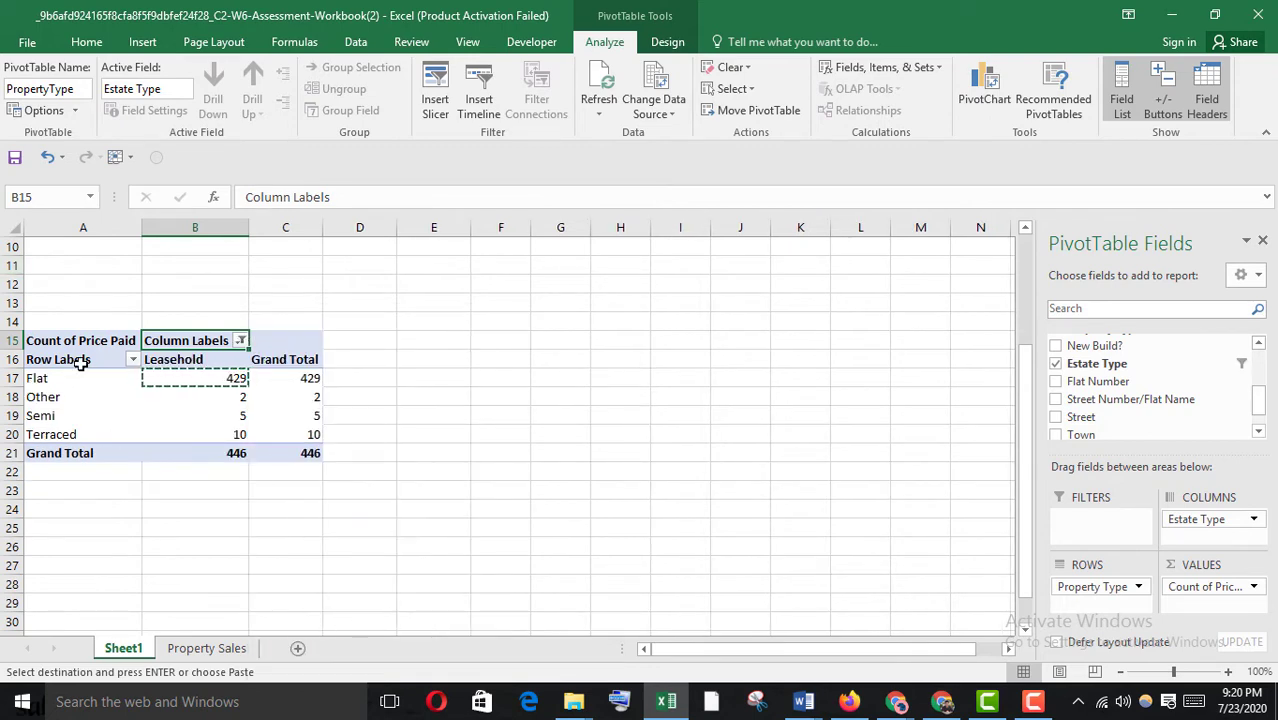
Step: Filter the PropertyType pivot's row labels to Terraced only
{"action": "left_click", "coordinate": [133, 361]}
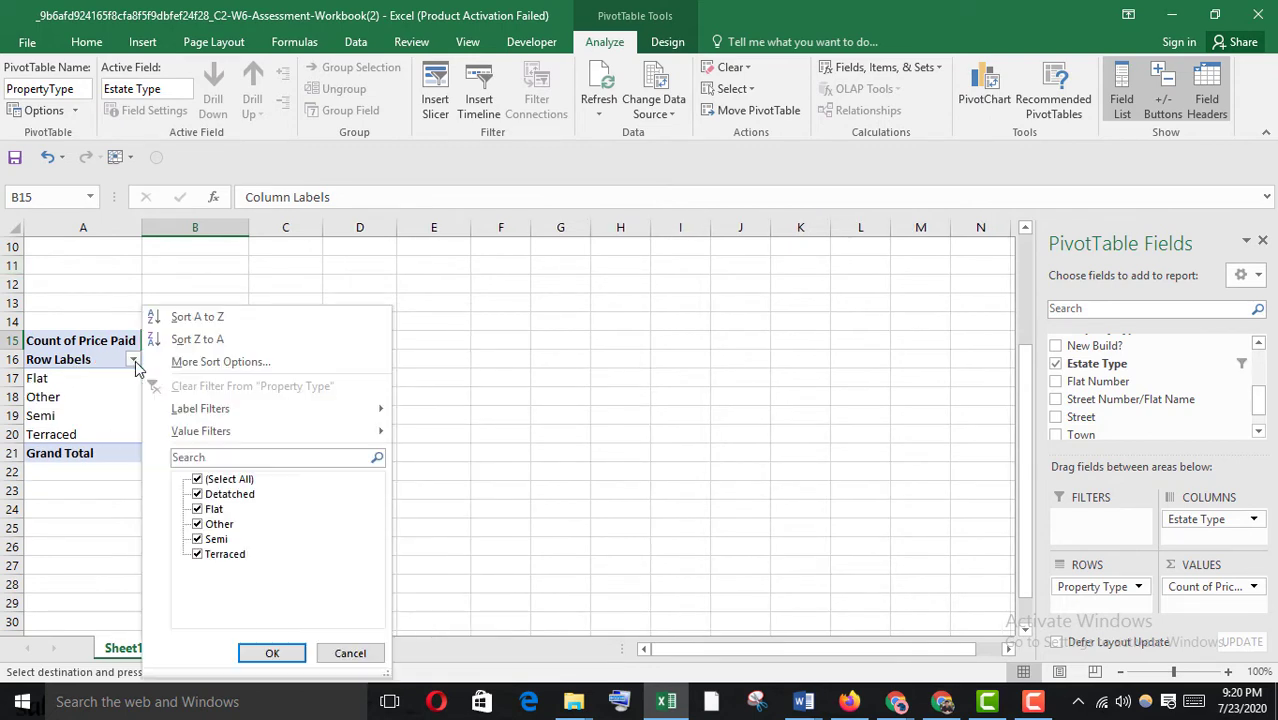
{"action": "left_click", "coordinate": [197, 480]}
{"action": "left_click", "coordinate": [197, 555]}
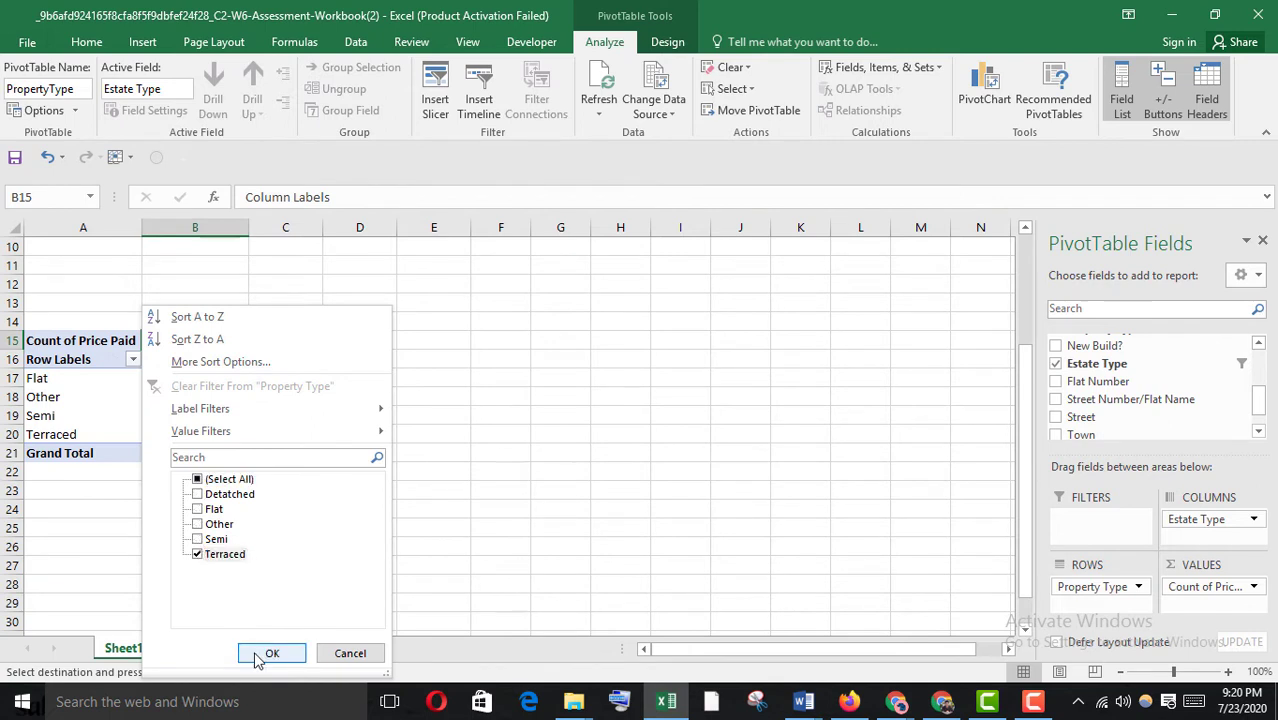
{"action": "left_click", "coordinate": [270, 652]}
Step: Select the Leasehold Terraced count in the pivot and enter 10 as the answer to question 7 in Firefox
{"action": "left_click", "coordinate": [216, 376]}
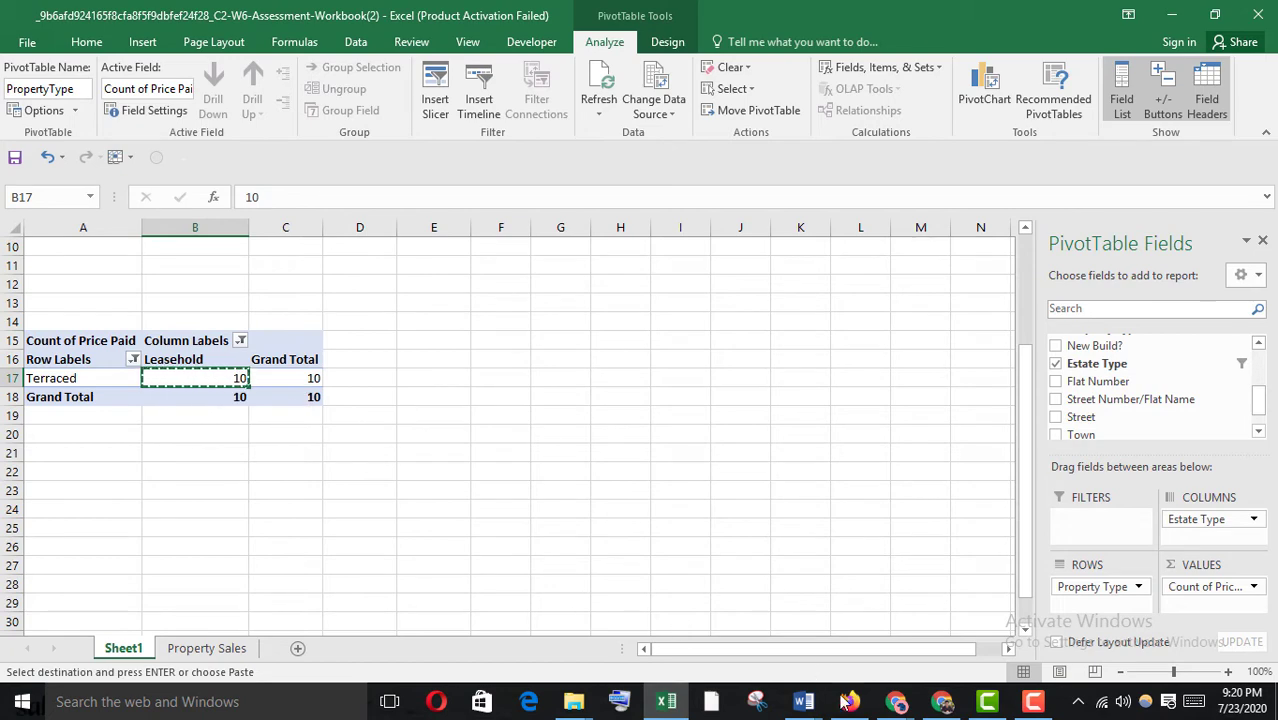
{"action": "mouse_move", "coordinate": [848, 701]}
{"action": "left_click", "coordinate": [834, 651]}
{"action": "left_click", "coordinate": [256, 464]}
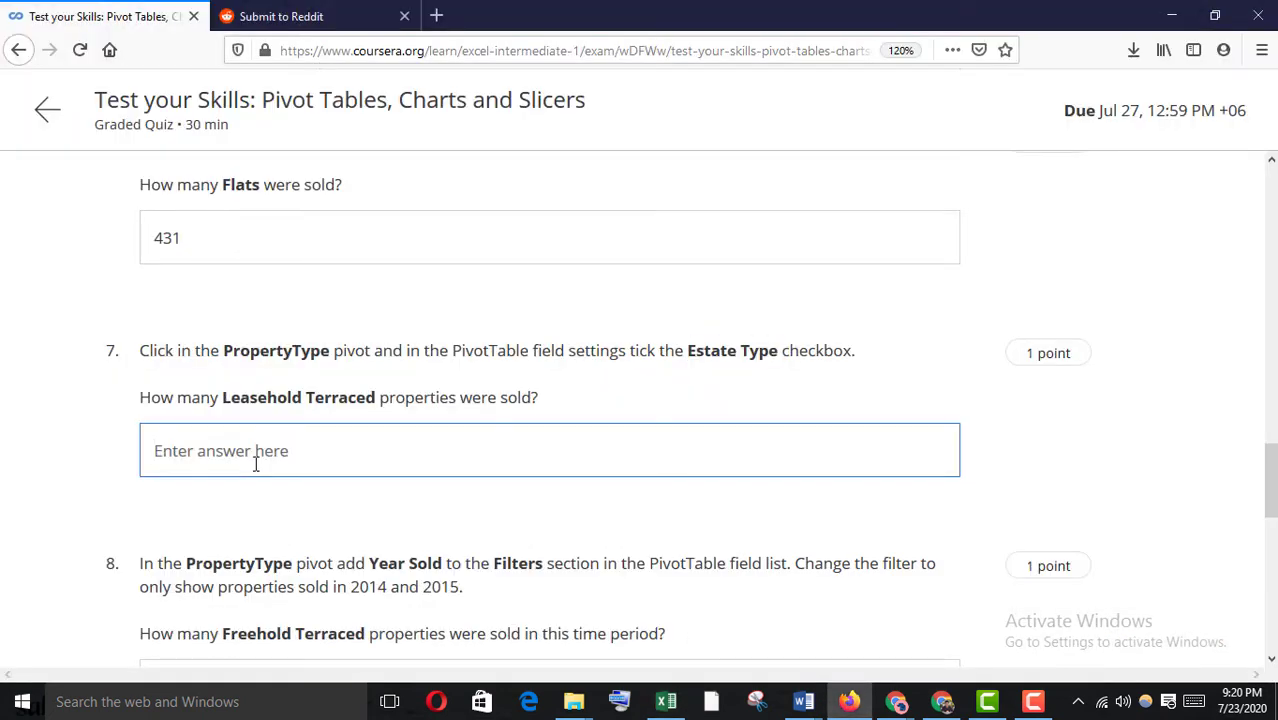
{"action": "type", "text": "10"}
Step: Read question 8 in Firefox, and in Excel clear the Property Type and Estate Type filters from the PropertyType pivot
{"action": "scroll", "coordinate": [240, 464], "scroll_direction": "down", "scroll_amount": 2}
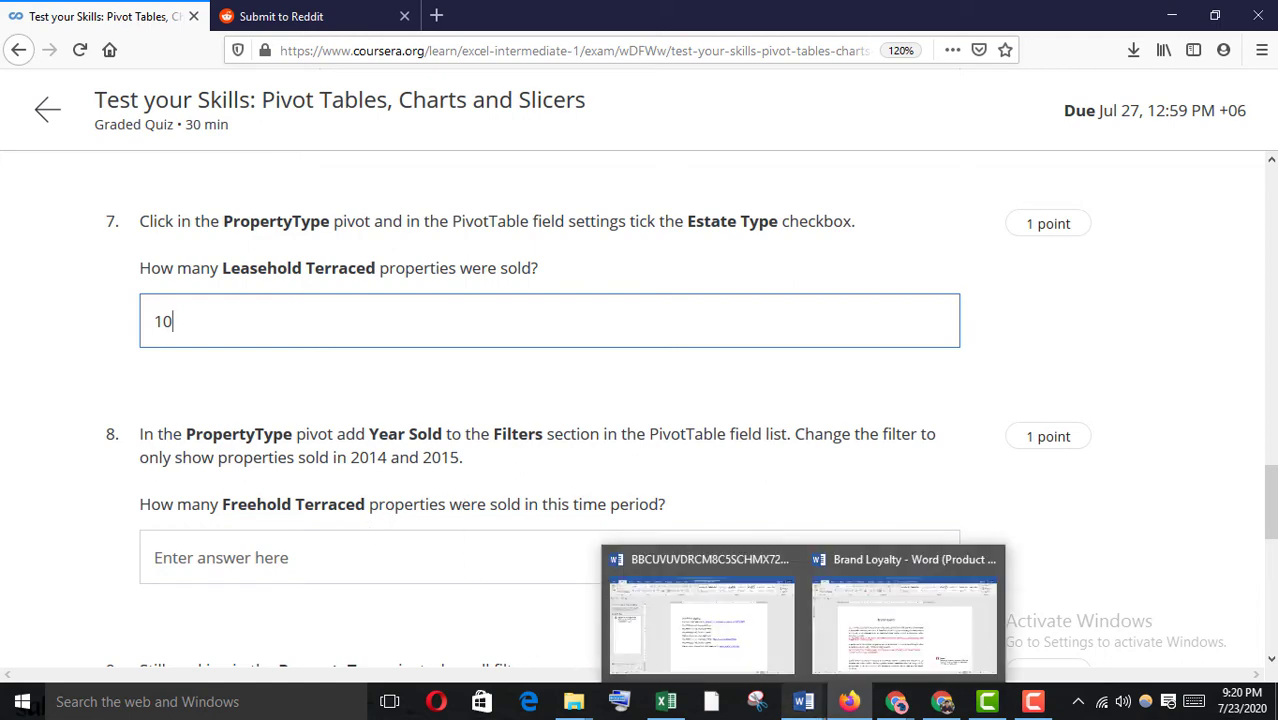
{"action": "left_click", "coordinate": [666, 701]}
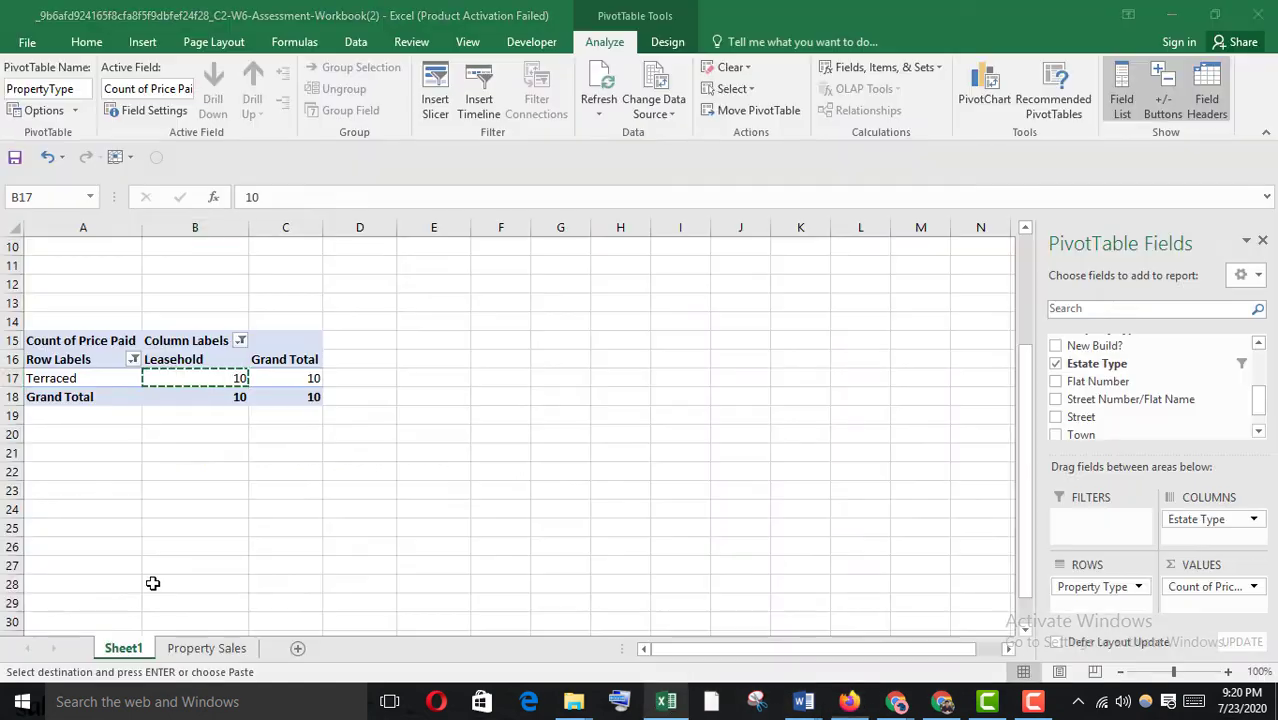
{"action": "left_click", "coordinate": [133, 359]}
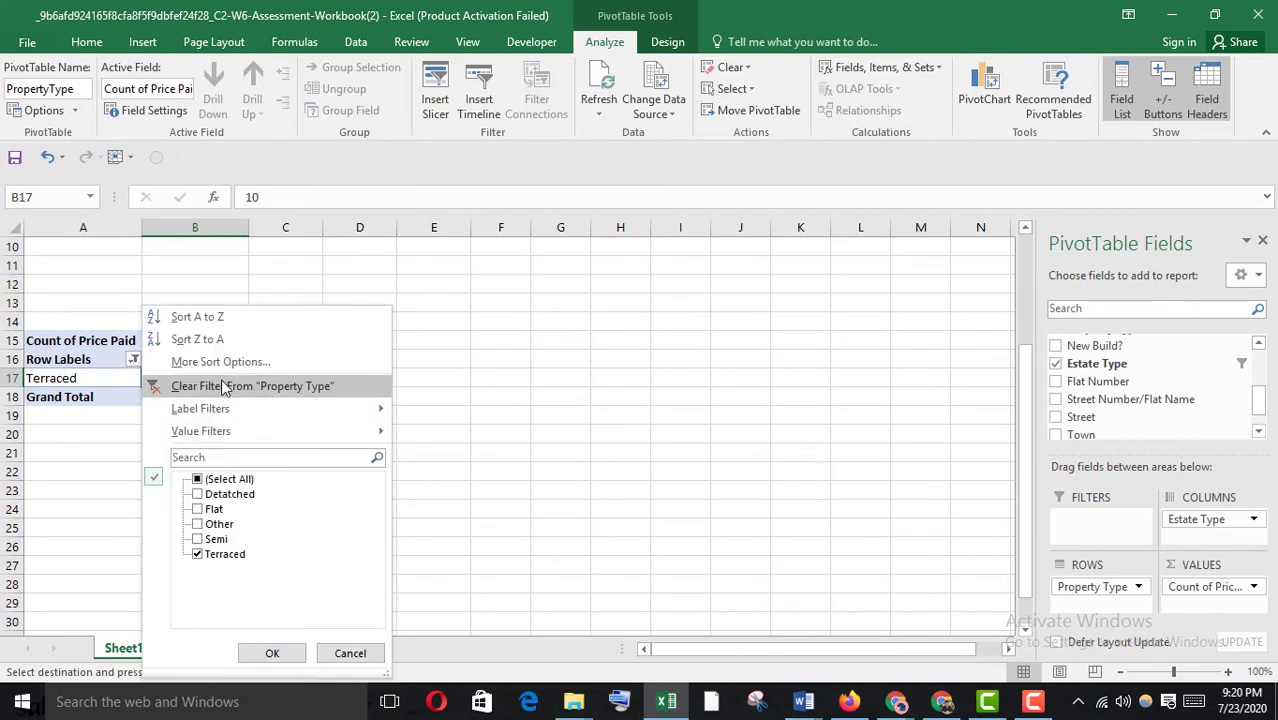
{"action": "left_click", "coordinate": [217, 386]}
{"action": "left_click", "coordinate": [240, 341]}
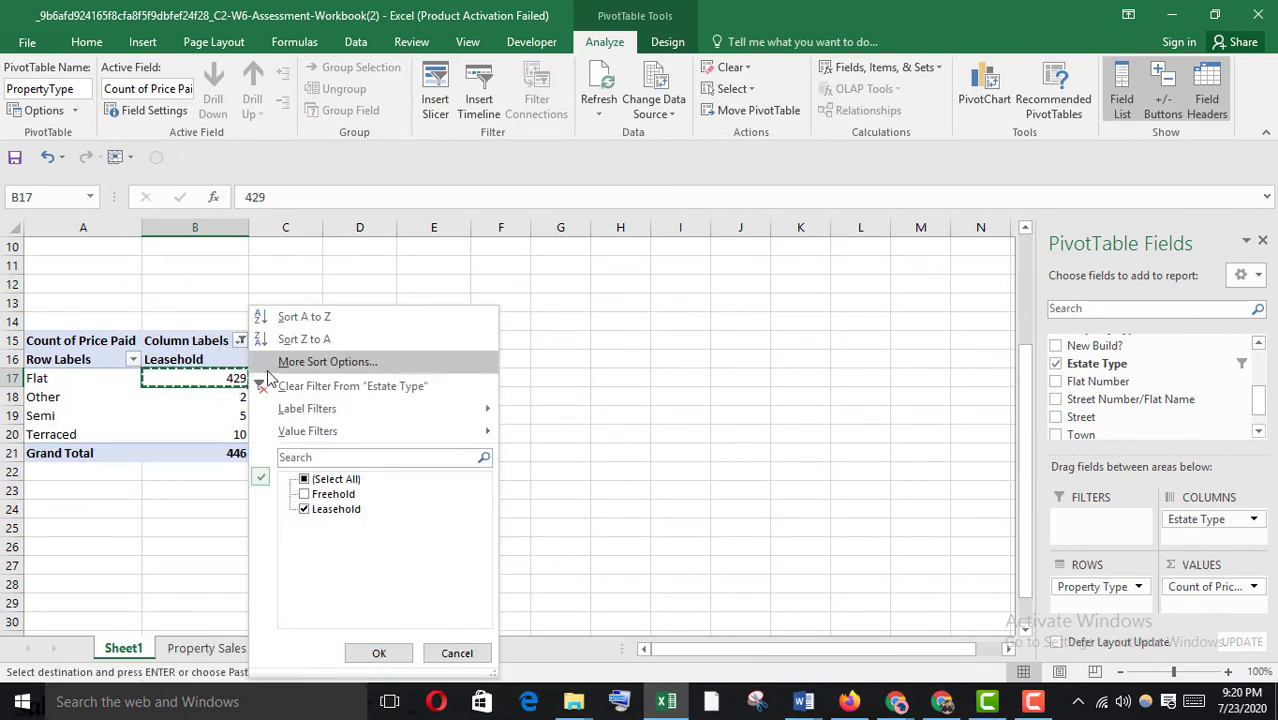
{"action": "left_click", "coordinate": [300, 382]}
{"action": "left_click", "coordinate": [265, 556]}
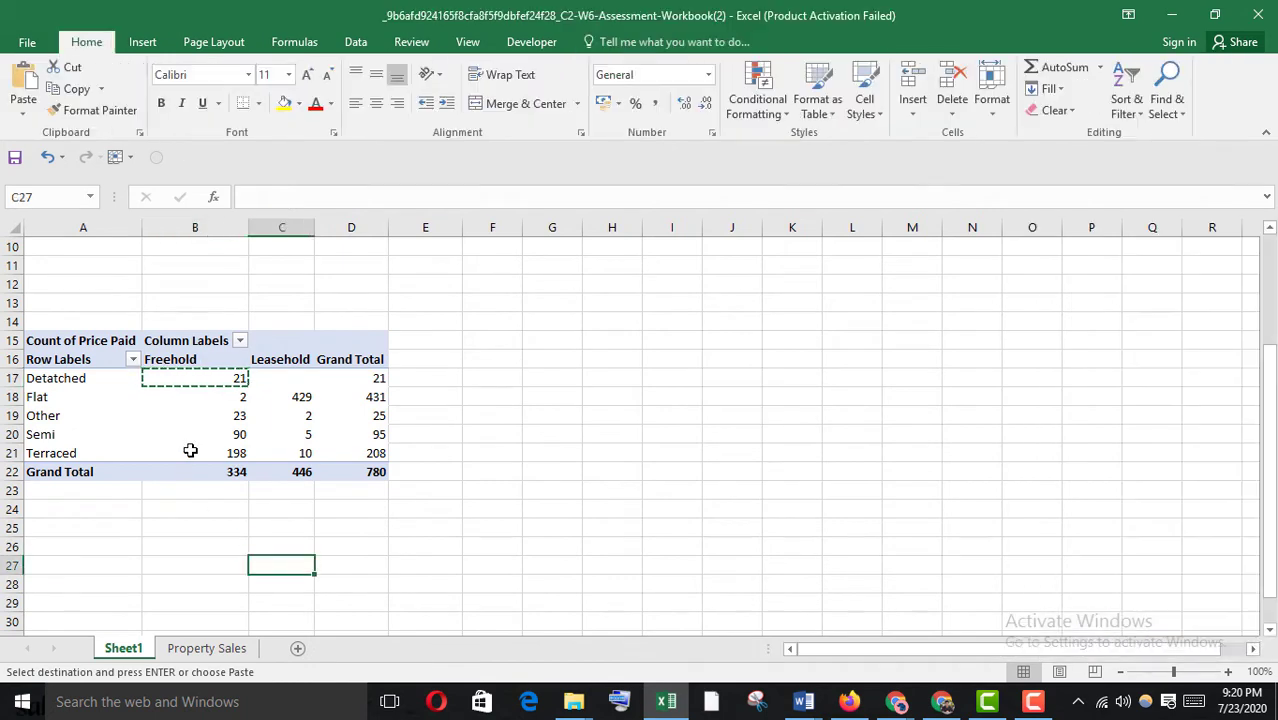
Step: Add the Year Sold field to the Filters area of the PropertyType pivot
{"action": "left_click", "coordinate": [316, 392]}
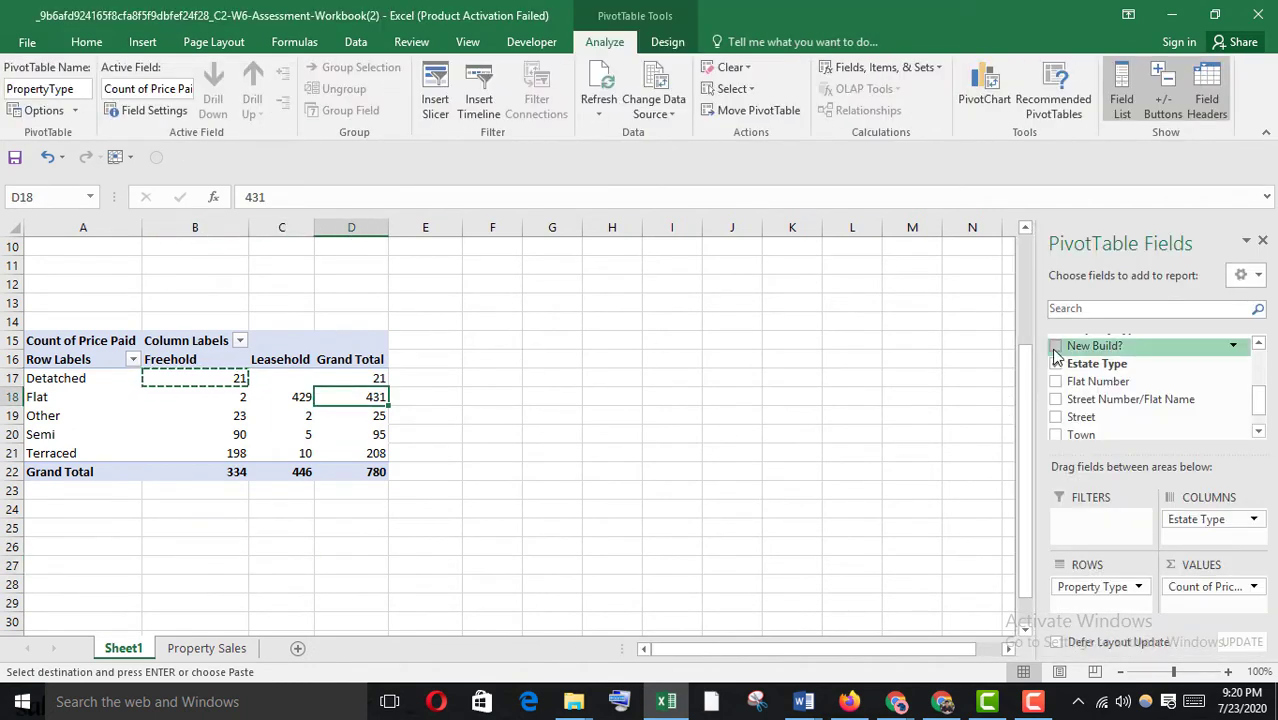
{"action": "scroll", "coordinate": [1057, 357], "scroll_direction": "up", "scroll_amount": 2}
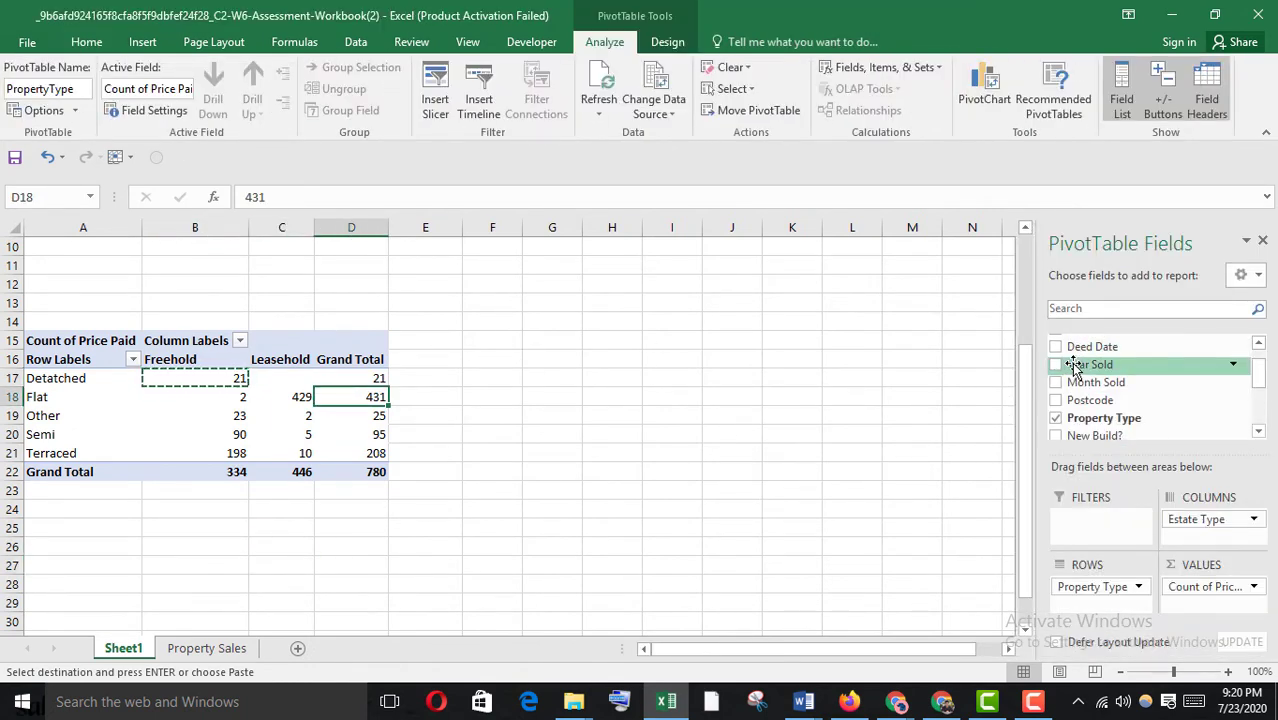
{"action": "left_click_drag", "start_coordinate": [1075, 365], "coordinate": [1080, 519]}
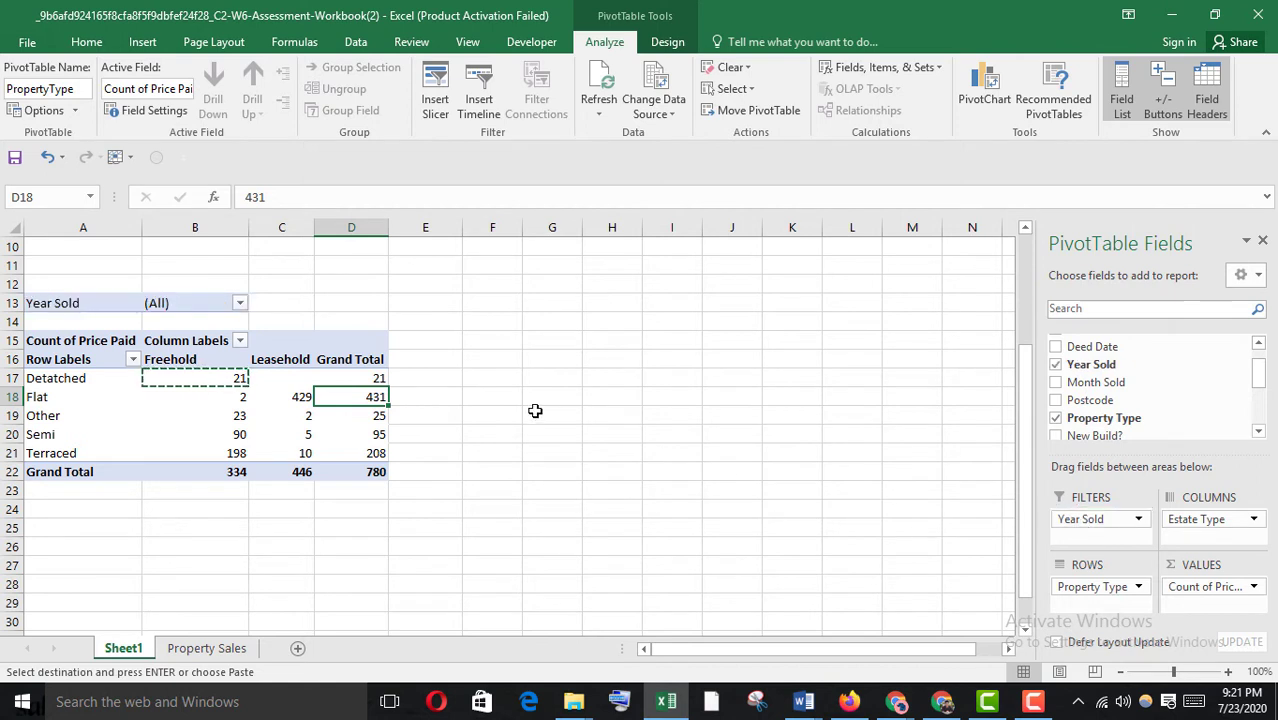
Step: Allow multiple items in the Year Sold filter and limit it to 2014 and 2015
{"action": "left_click", "coordinate": [240, 304]}
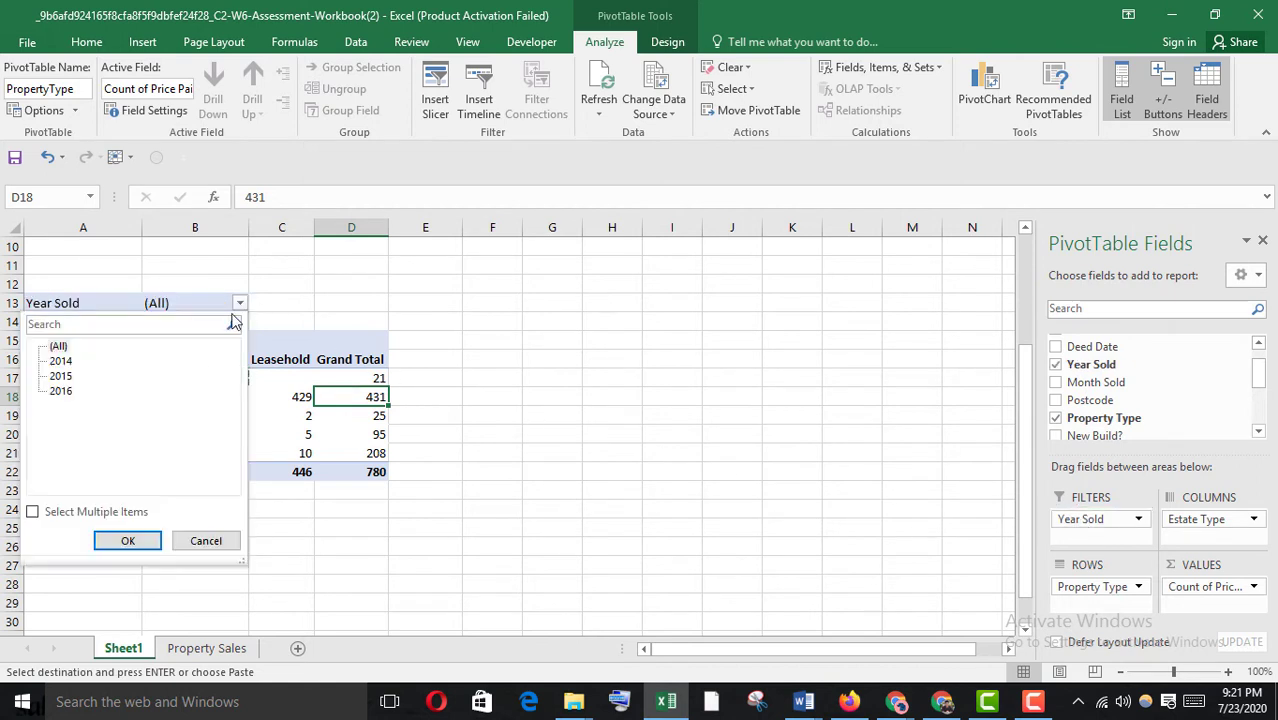
{"action": "left_click", "coordinate": [37, 512]}
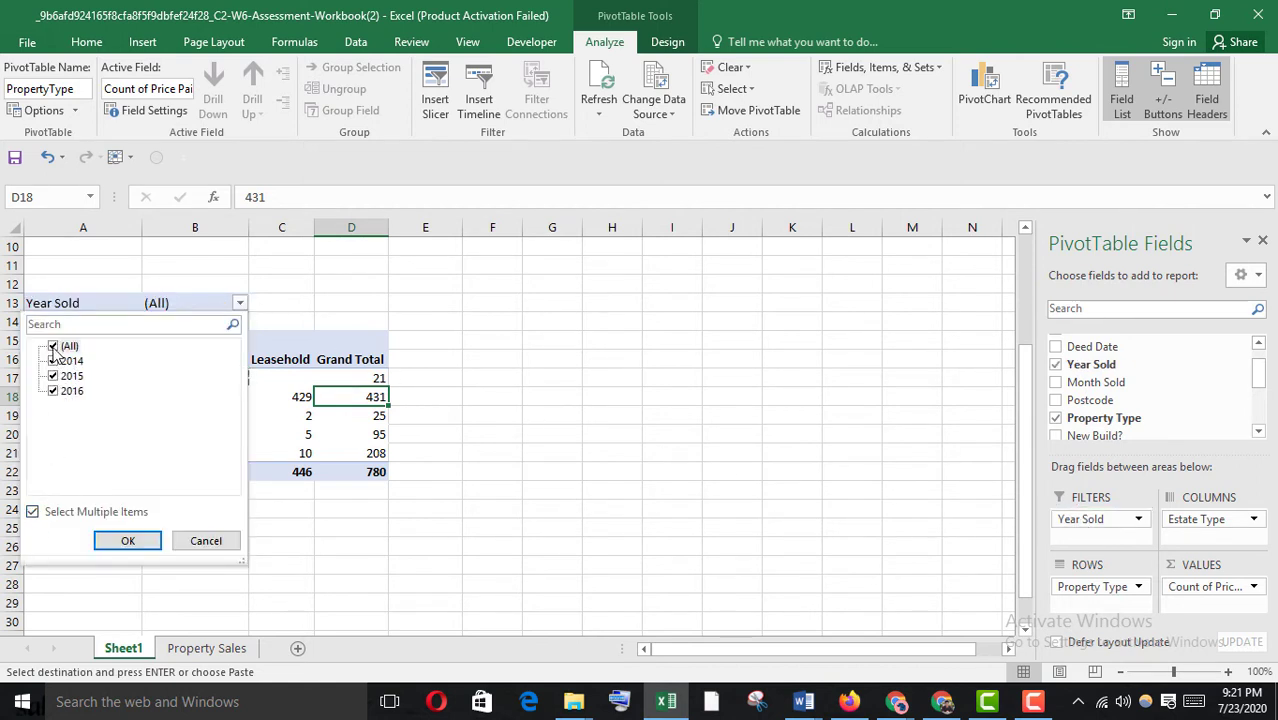
{"action": "left_click", "coordinate": [53, 346]}
{"action": "left_click", "coordinate": [53, 361]}
{"action": "left_click", "coordinate": [53, 376]}
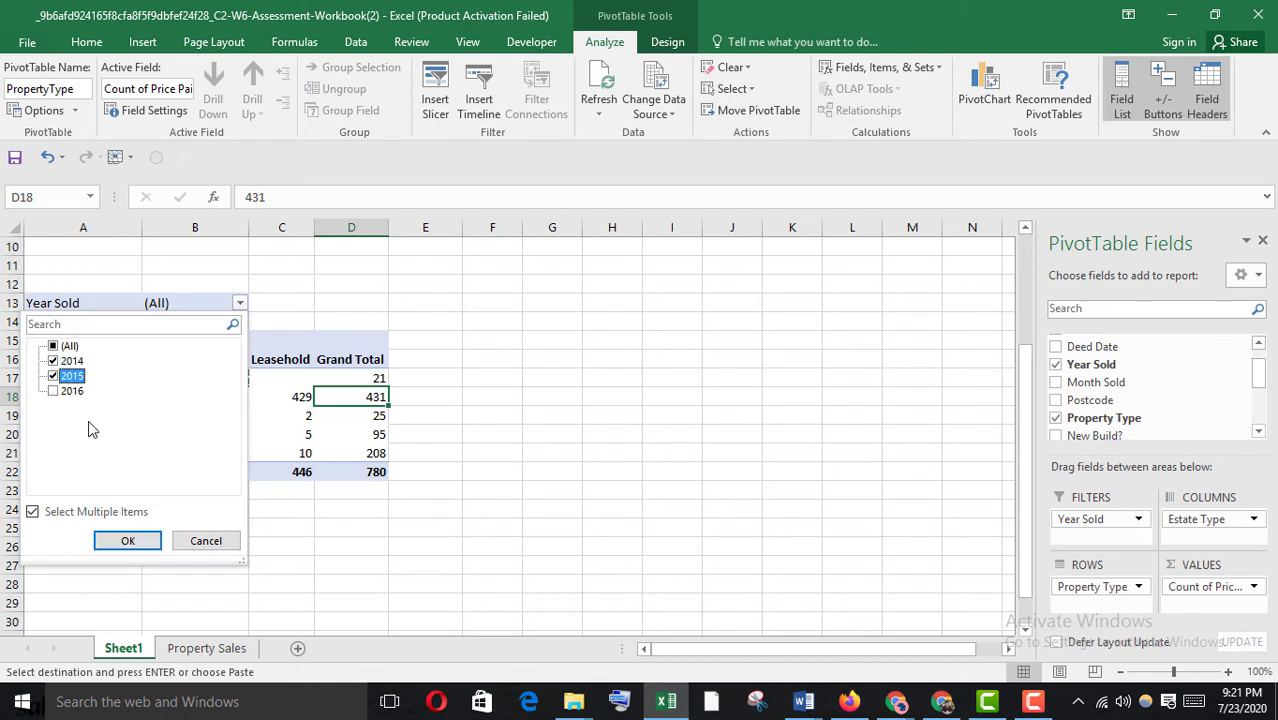
{"action": "left_click", "coordinate": [127, 541]}
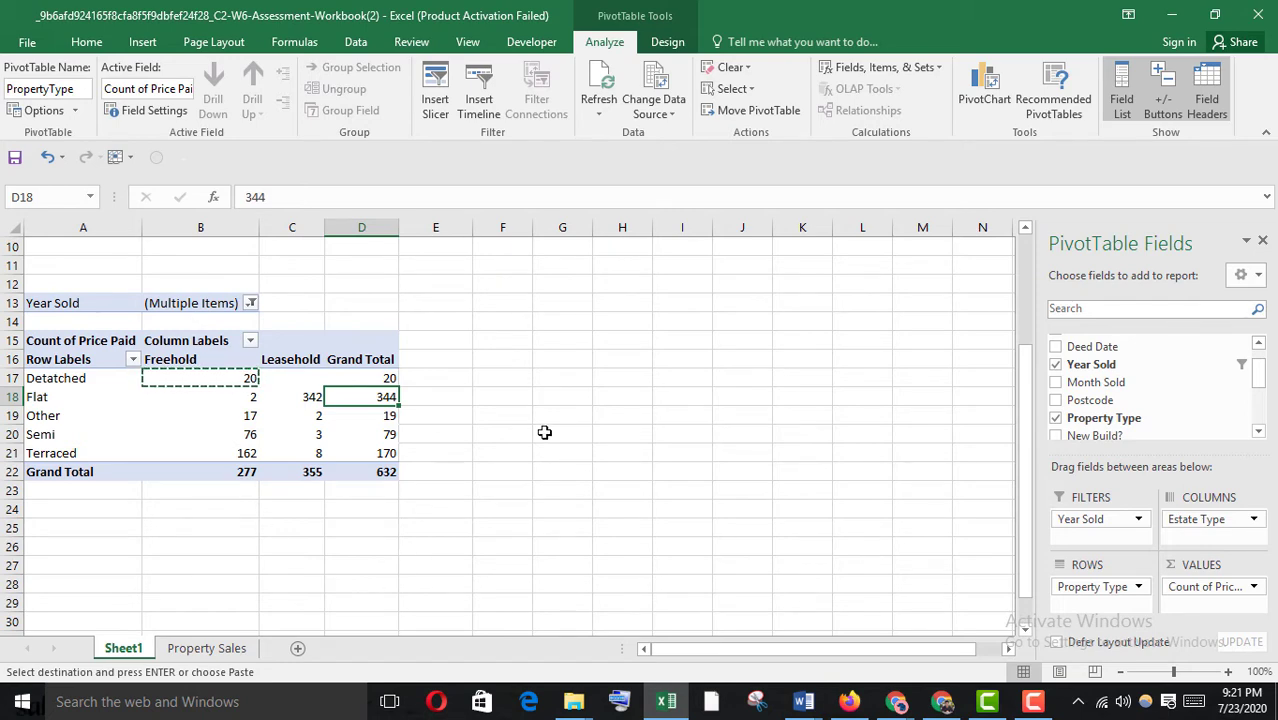
Step: Recheck question 8 in Firefox, copy the Freehold Terraced count from the Excel pivot and enter 162 as the answer
{"action": "mouse_move", "coordinate": [863, 713]}
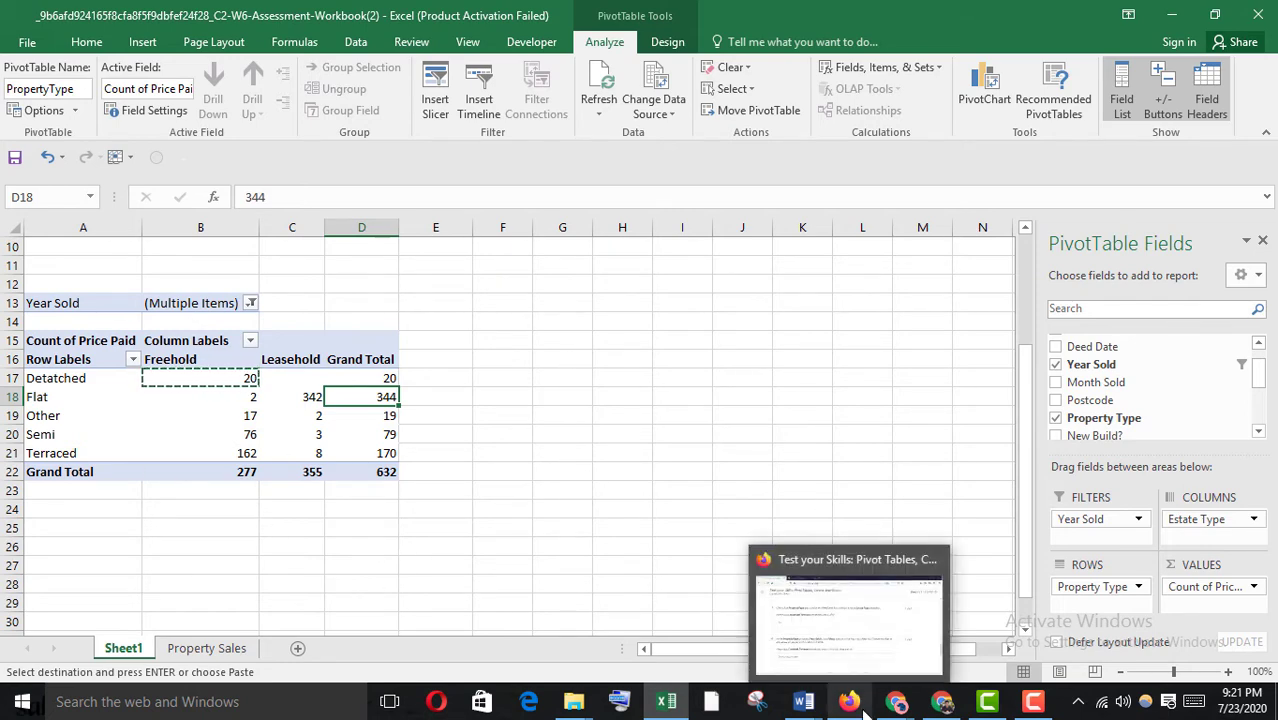
{"action": "left_click", "coordinate": [852, 632]}
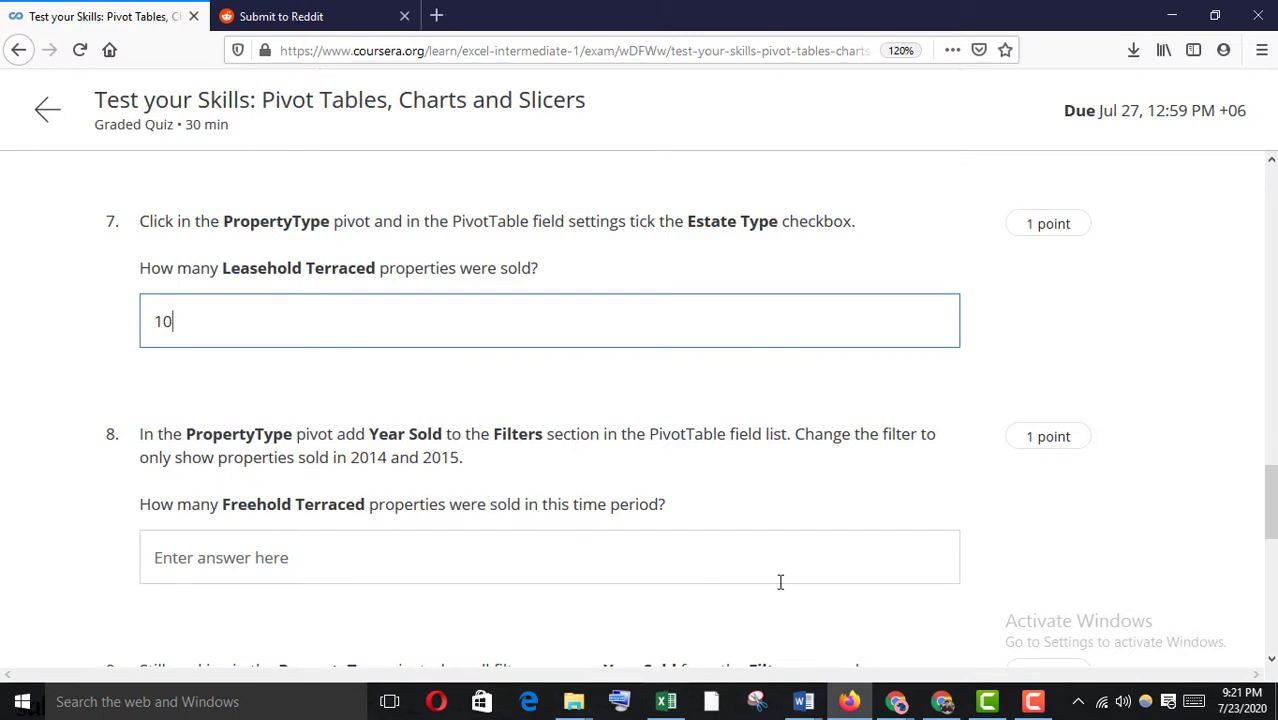
{"action": "left_click", "coordinate": [581, 592]}
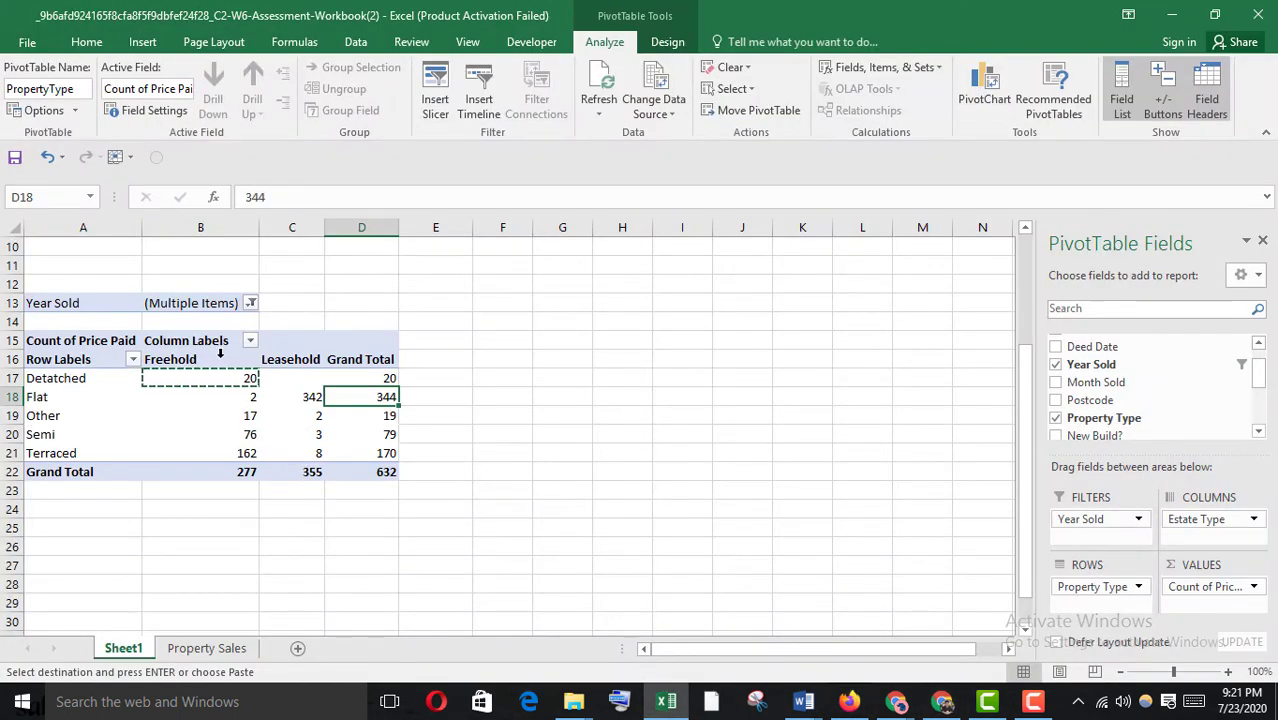
{"action": "left_click", "coordinate": [220, 355]}
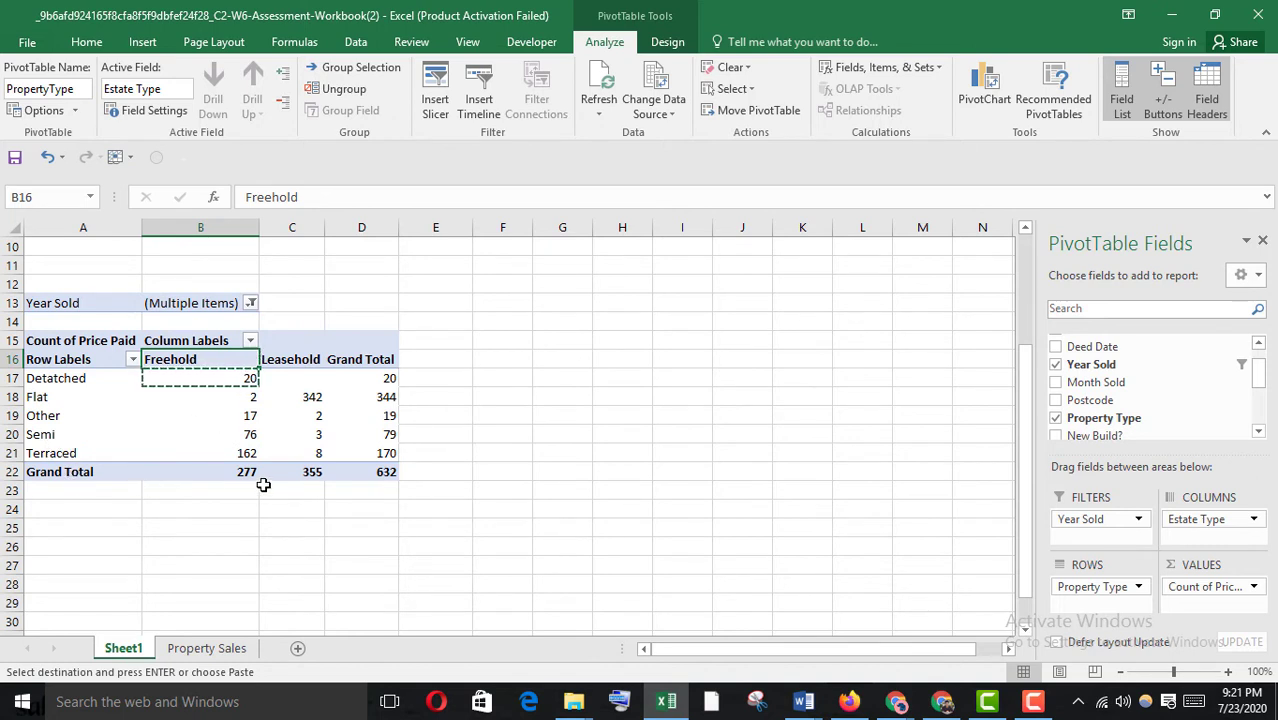
{"action": "left_click", "coordinate": [244, 455]}
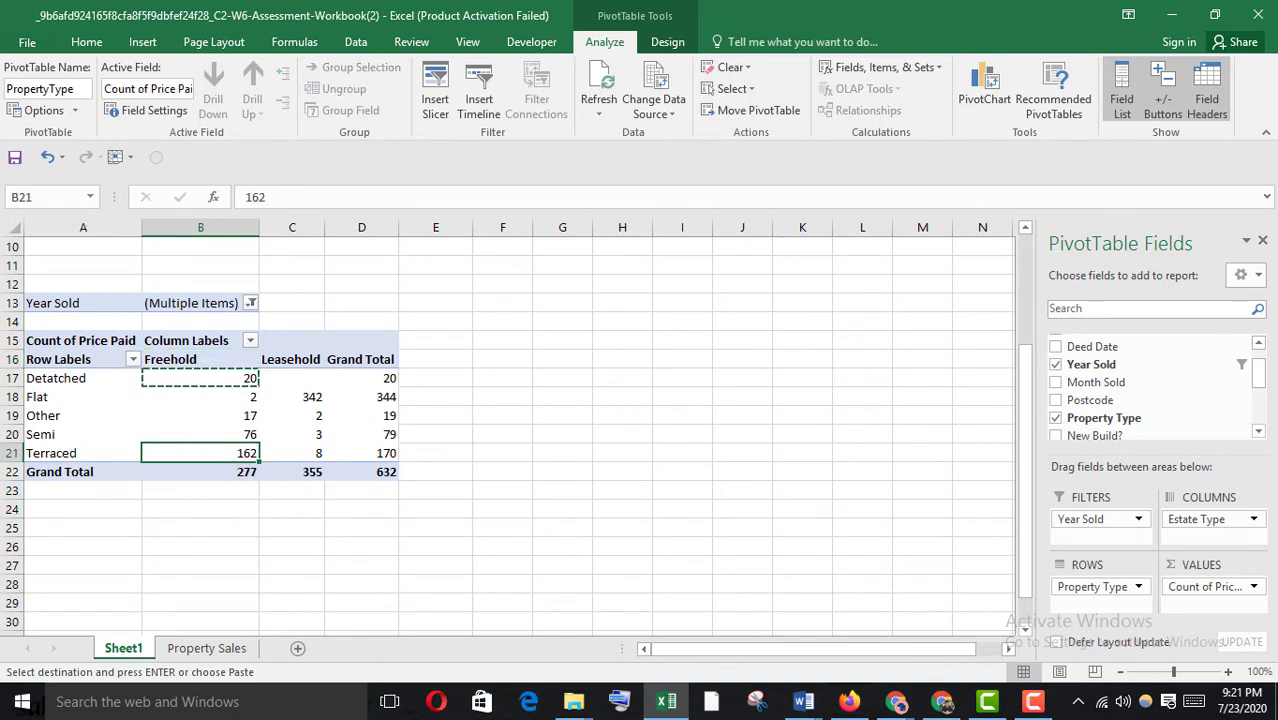
{"action": "key", "text": "ctrl+c"}
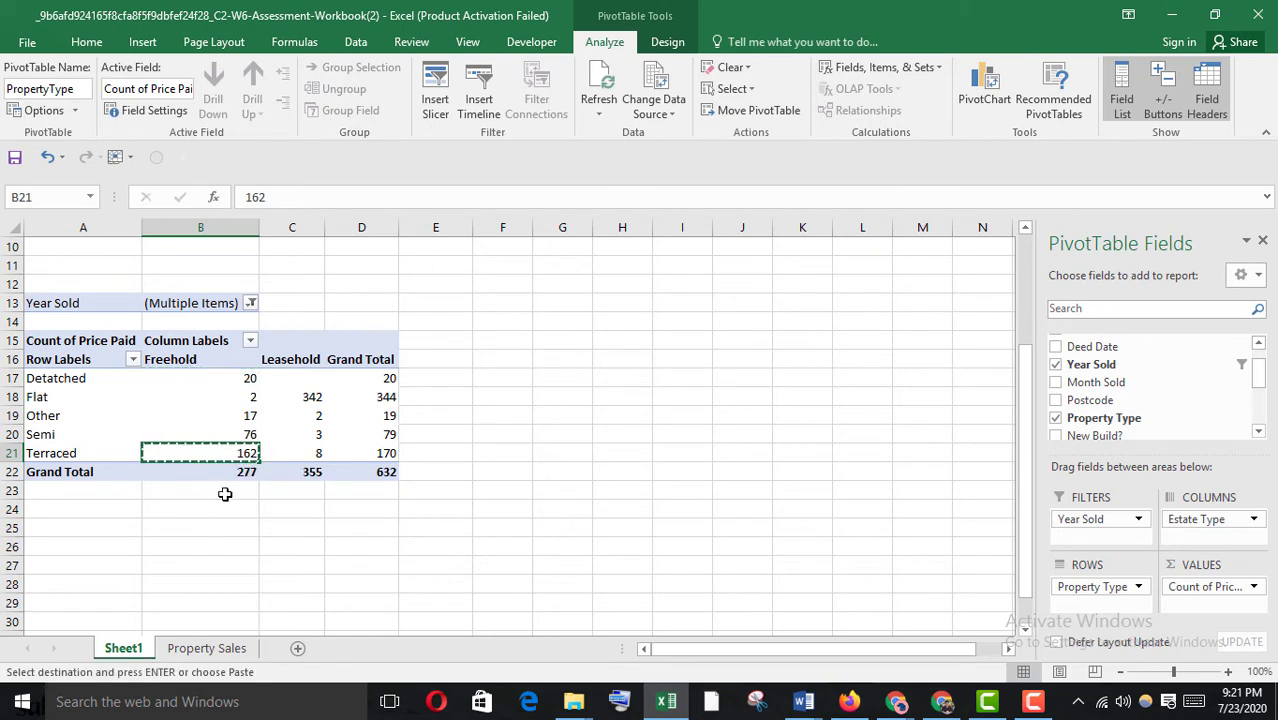
{"action": "mouse_move", "coordinate": [848, 701]}
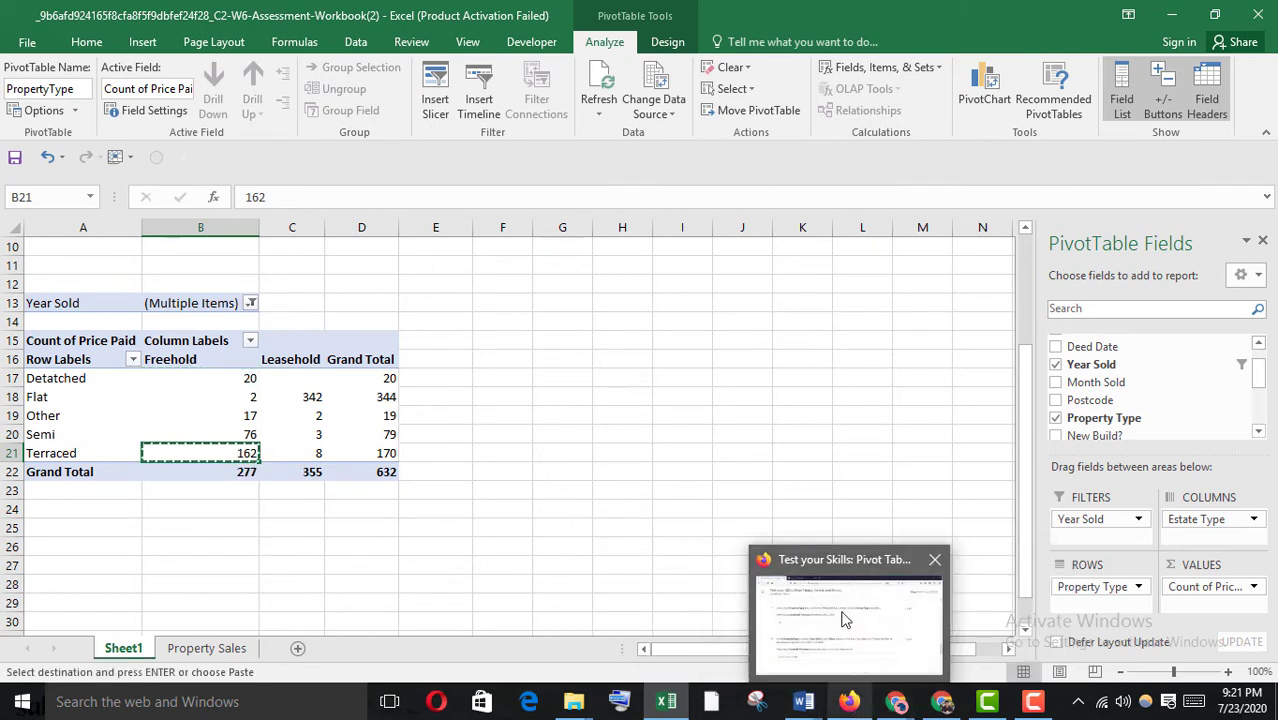
{"action": "left_click", "coordinate": [843, 620]}
{"action": "left_click", "coordinate": [174, 556]}
{"action": "key", "text": "ctrl+v"}
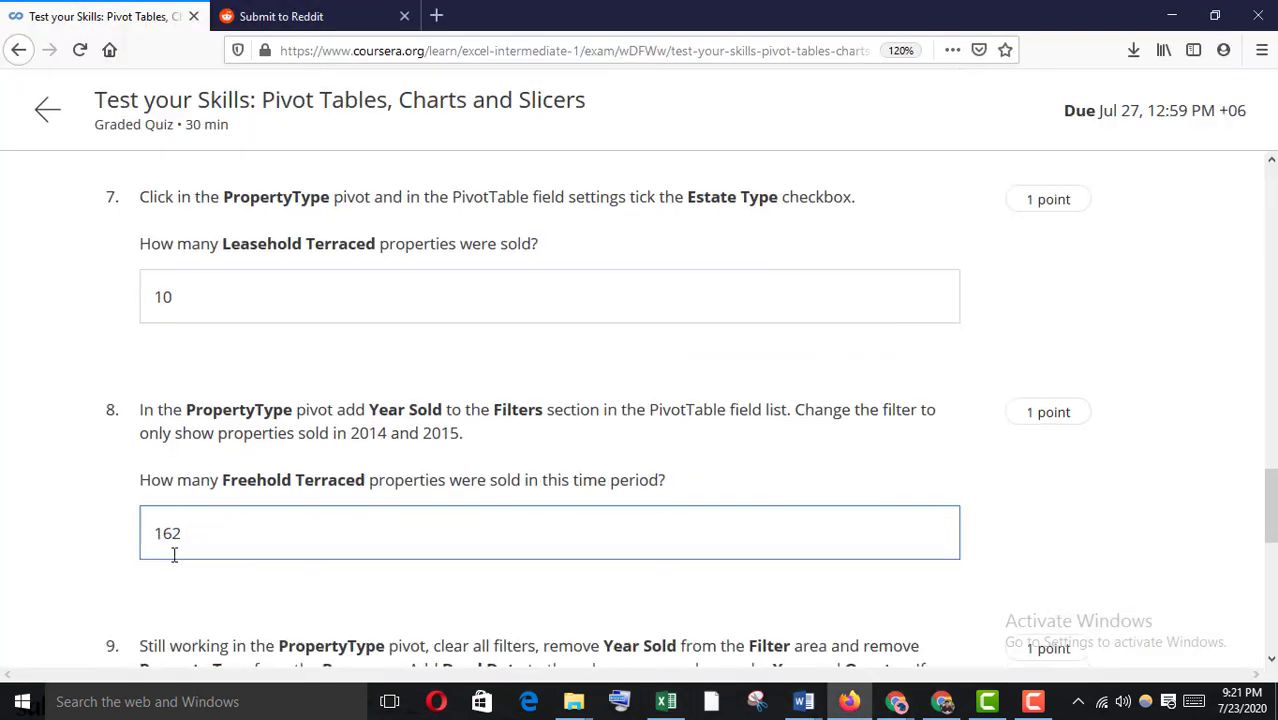
Step: Read question 9 in Firefox, and in Excel remove Year Sold from the filters and Property Type from the rows of the pivot
{"action": "scroll", "coordinate": [174, 556], "scroll_direction": "down", "scroll_amount": 3}
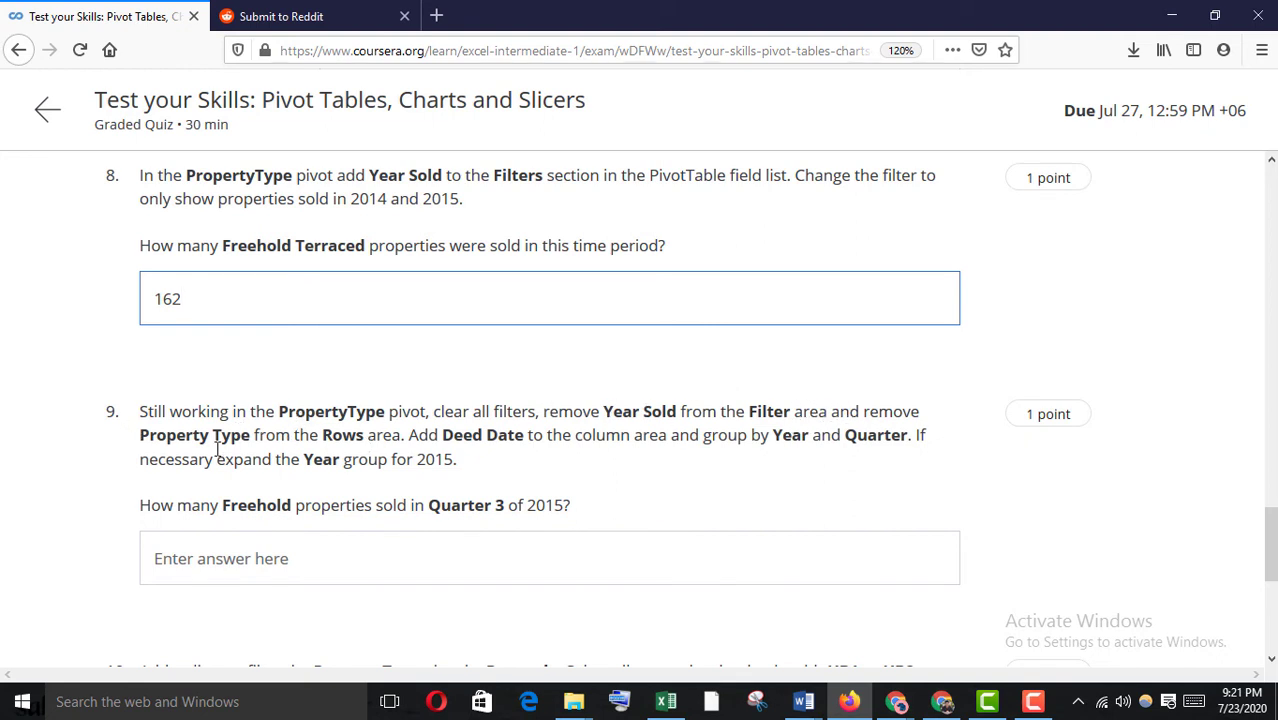
{"action": "mouse_move", "coordinate": [666, 701]}
{"action": "left_click", "coordinate": [673, 639]}
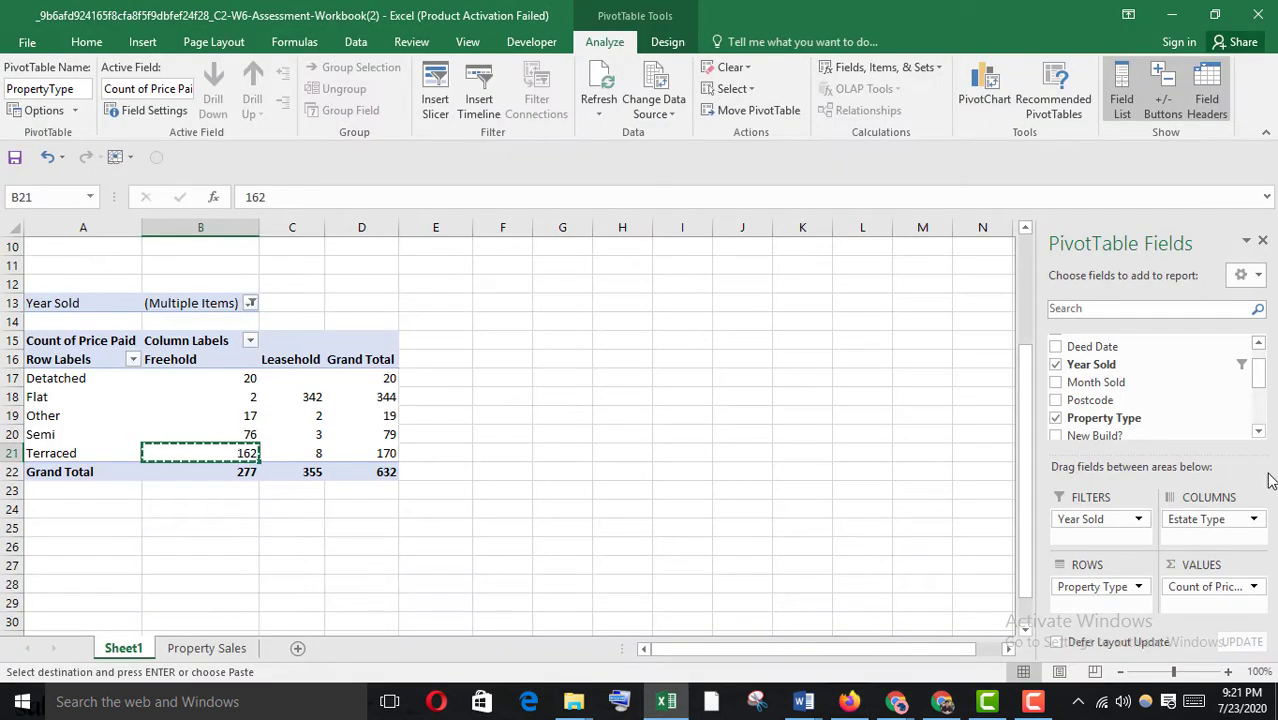
{"action": "left_click_drag", "start_coordinate": [1130, 524], "coordinate": [885, 532]}
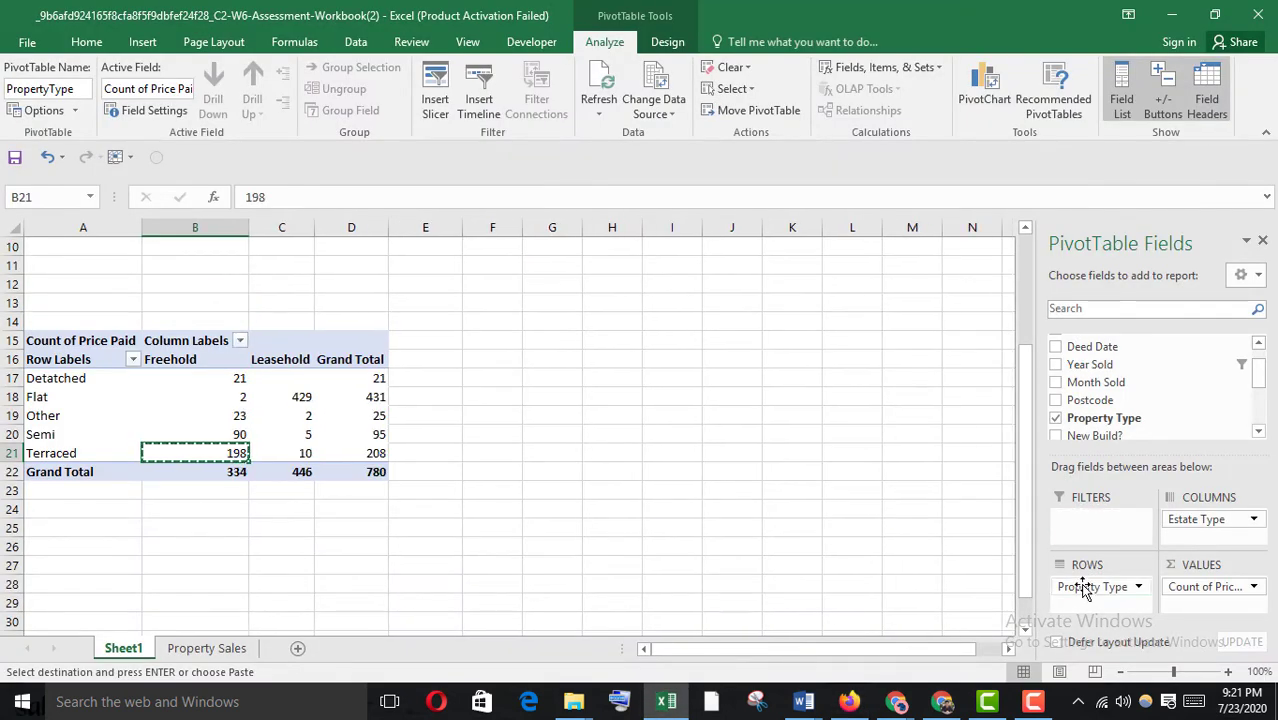
{"action": "left_click_drag", "start_coordinate": [1095, 588], "coordinate": [316, 407]}
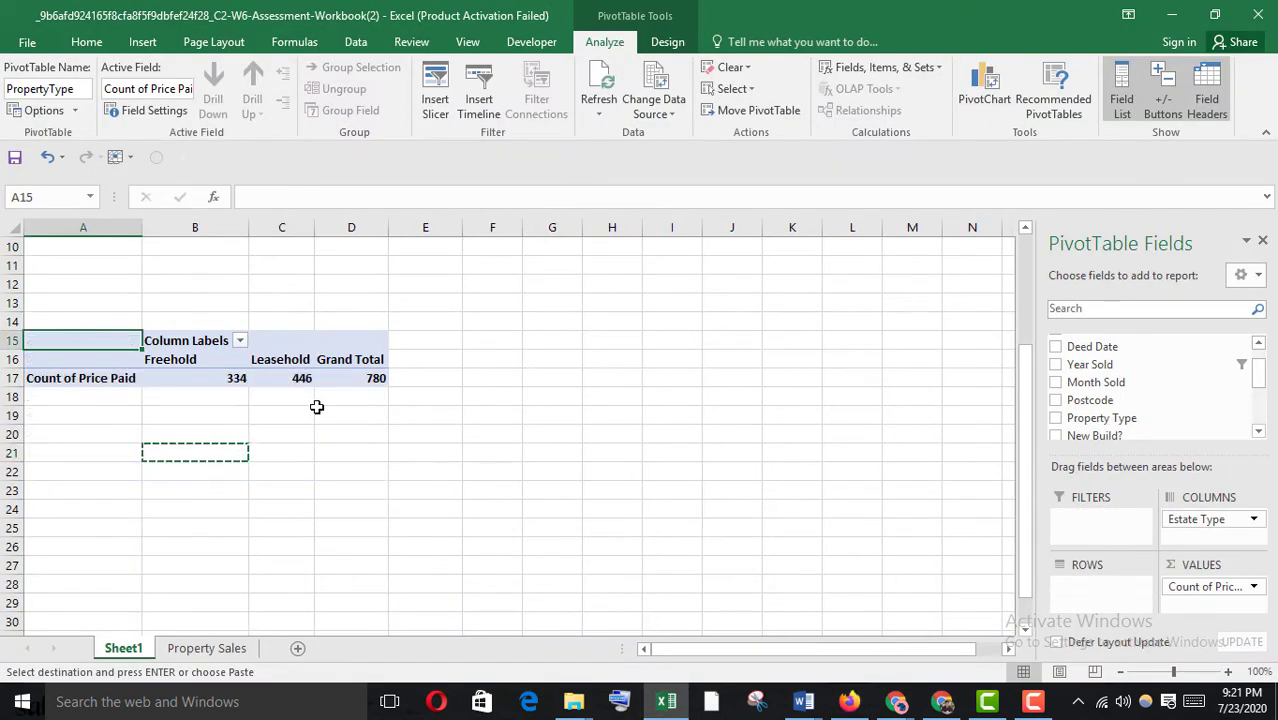
Step: Check the PropertyType pivot's column label filter for any Estate Type items still filtered out
{"action": "left_click", "coordinate": [233, 340]}
{"action": "left_click", "coordinate": [239, 341]}
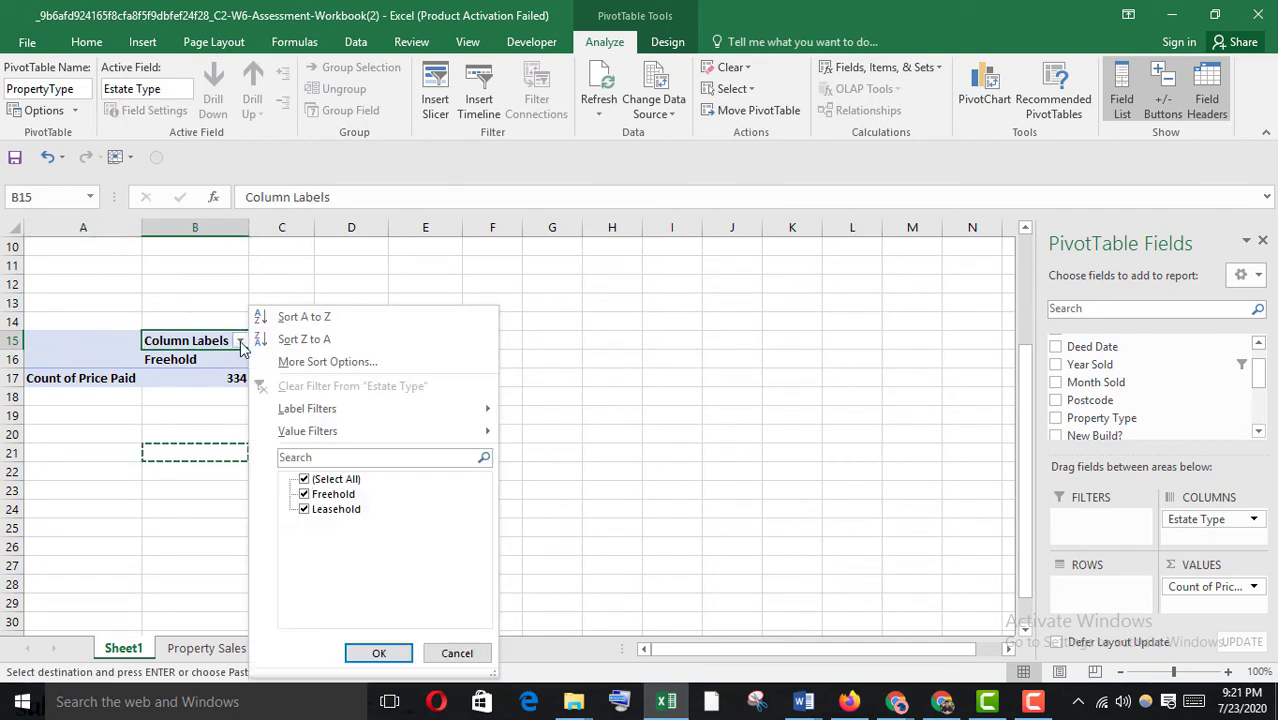
{"action": "left_click", "coordinate": [379, 653]}
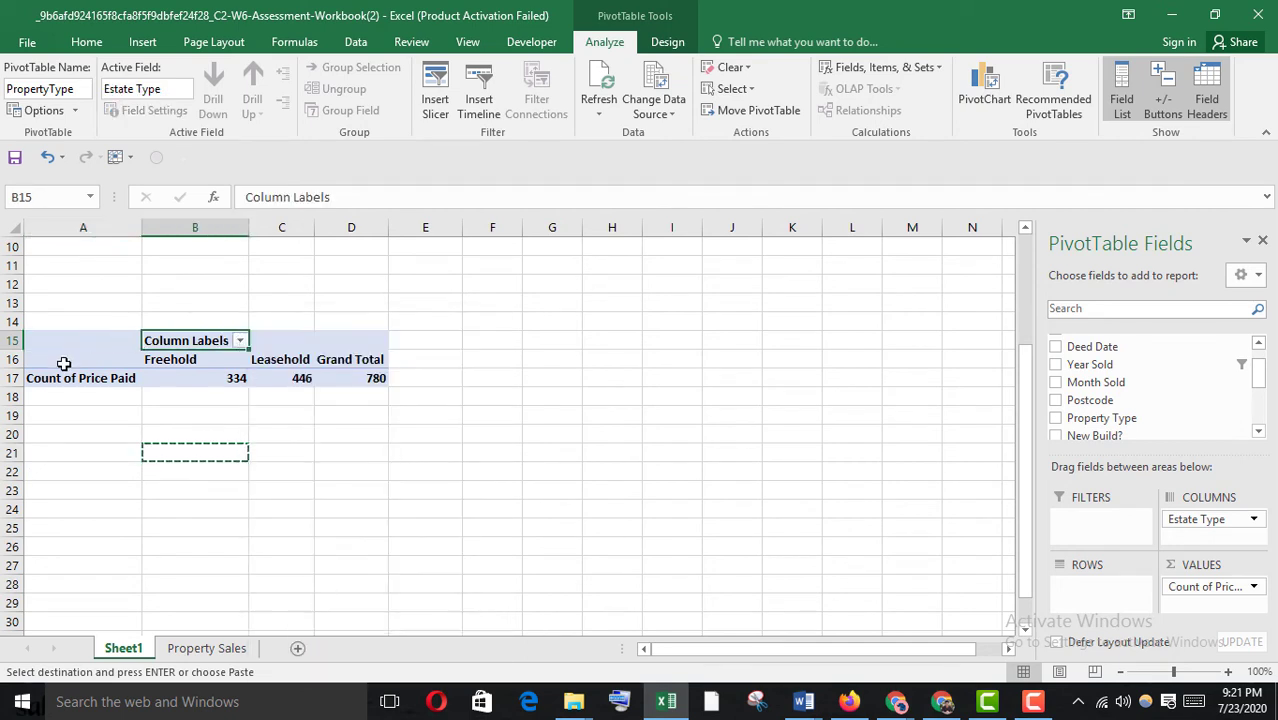
{"action": "left_click", "coordinate": [112, 411]}
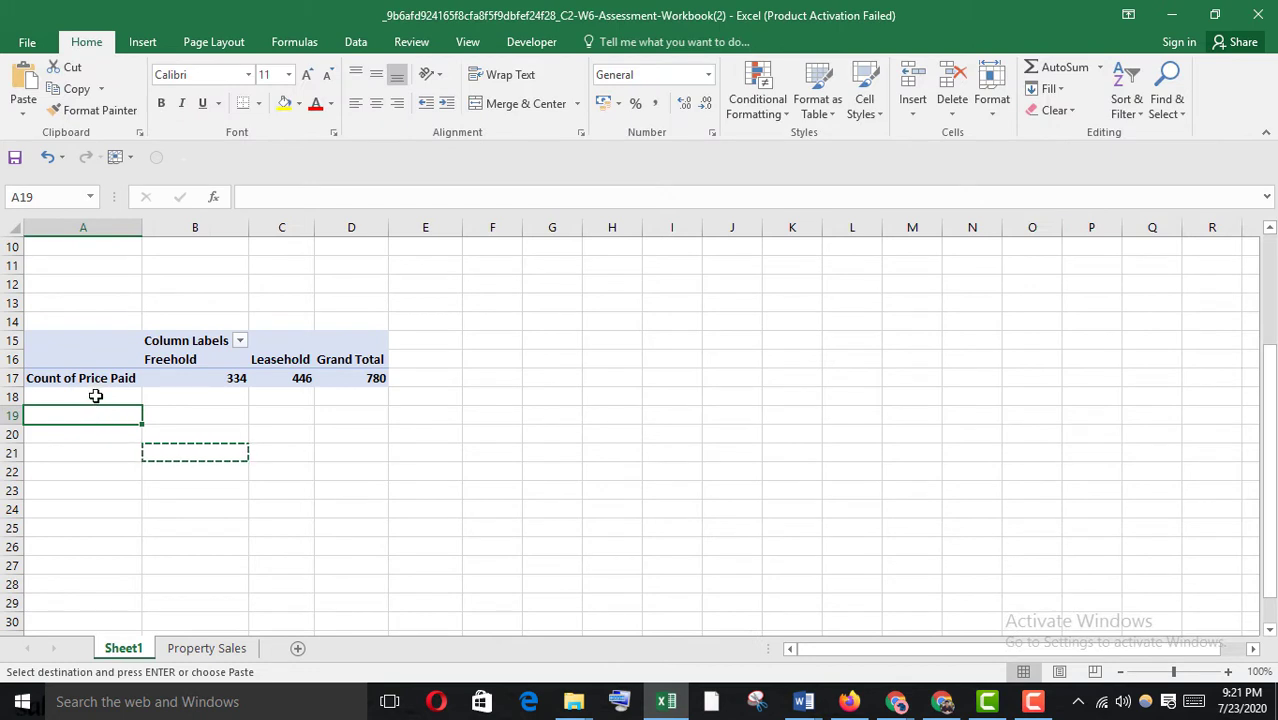
{"action": "left_click", "coordinate": [96, 396]}
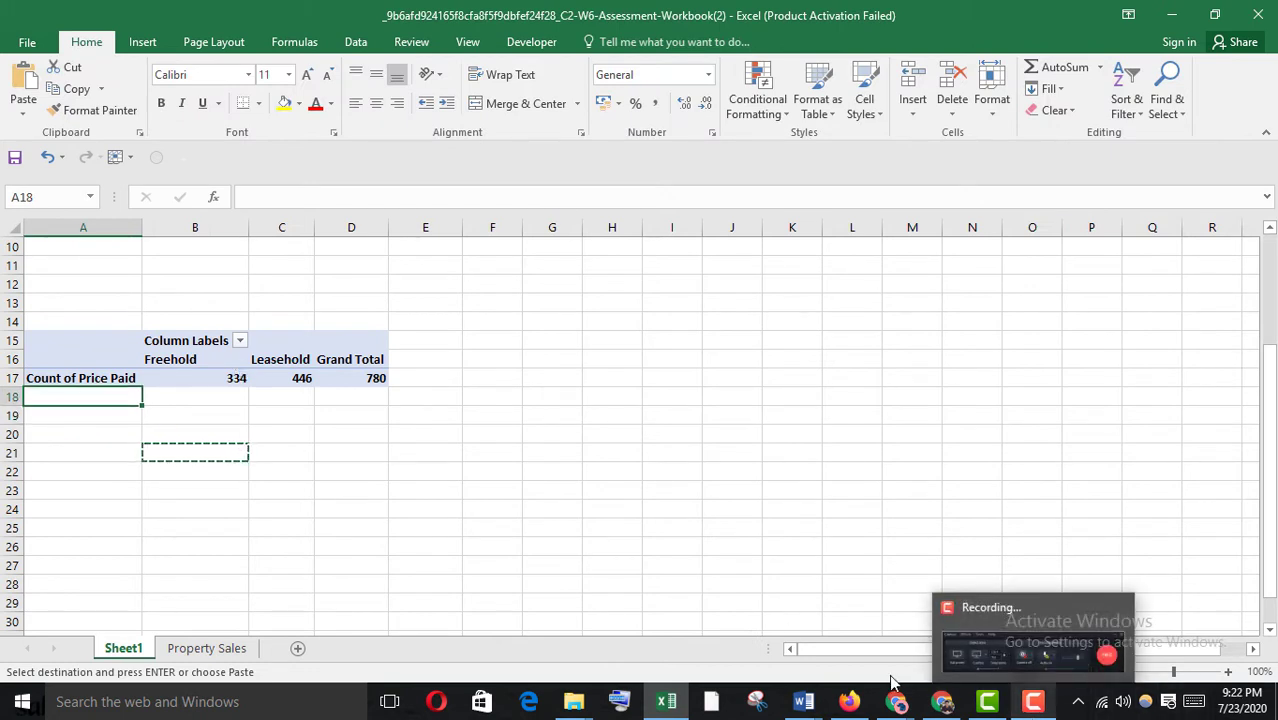
Step: Recheck question 9 in Firefox, and in Excel place Deed Date in the pivot's columns and Estate Type in its rows
{"action": "mouse_move", "coordinate": [806, 704]}
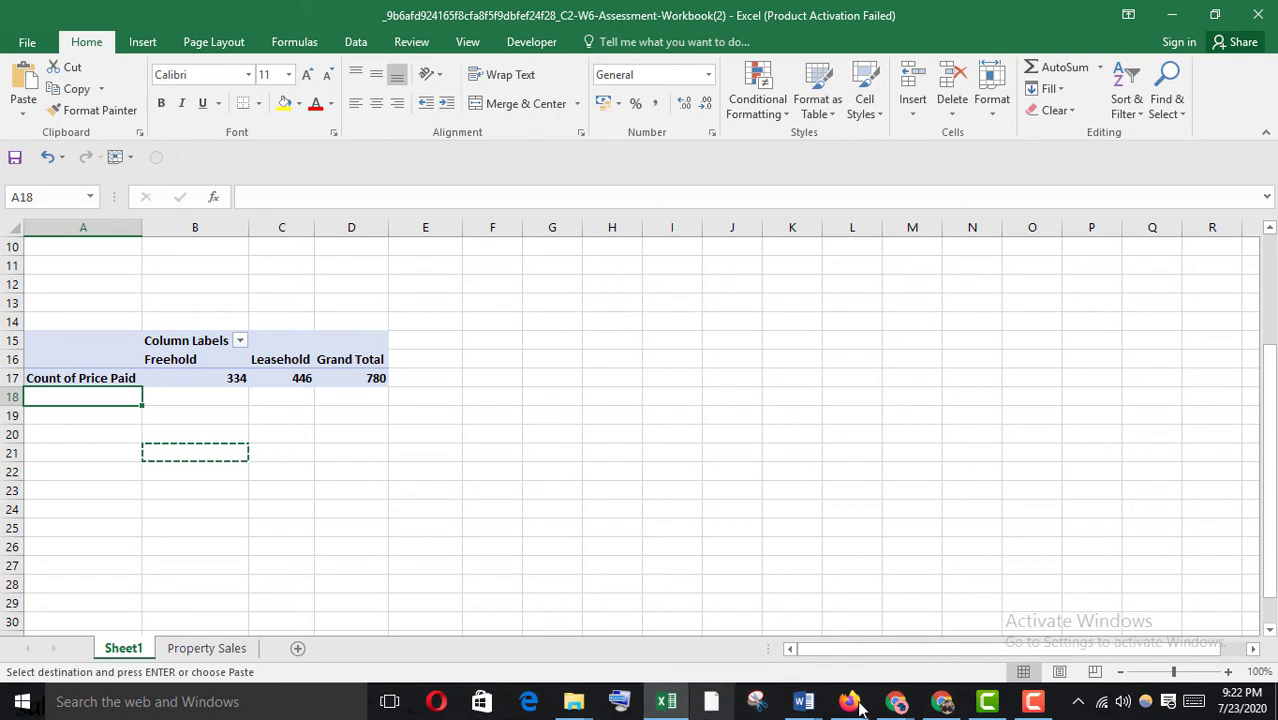
{"action": "mouse_move", "coordinate": [849, 701]}
{"action": "left_click", "coordinate": [843, 615]}
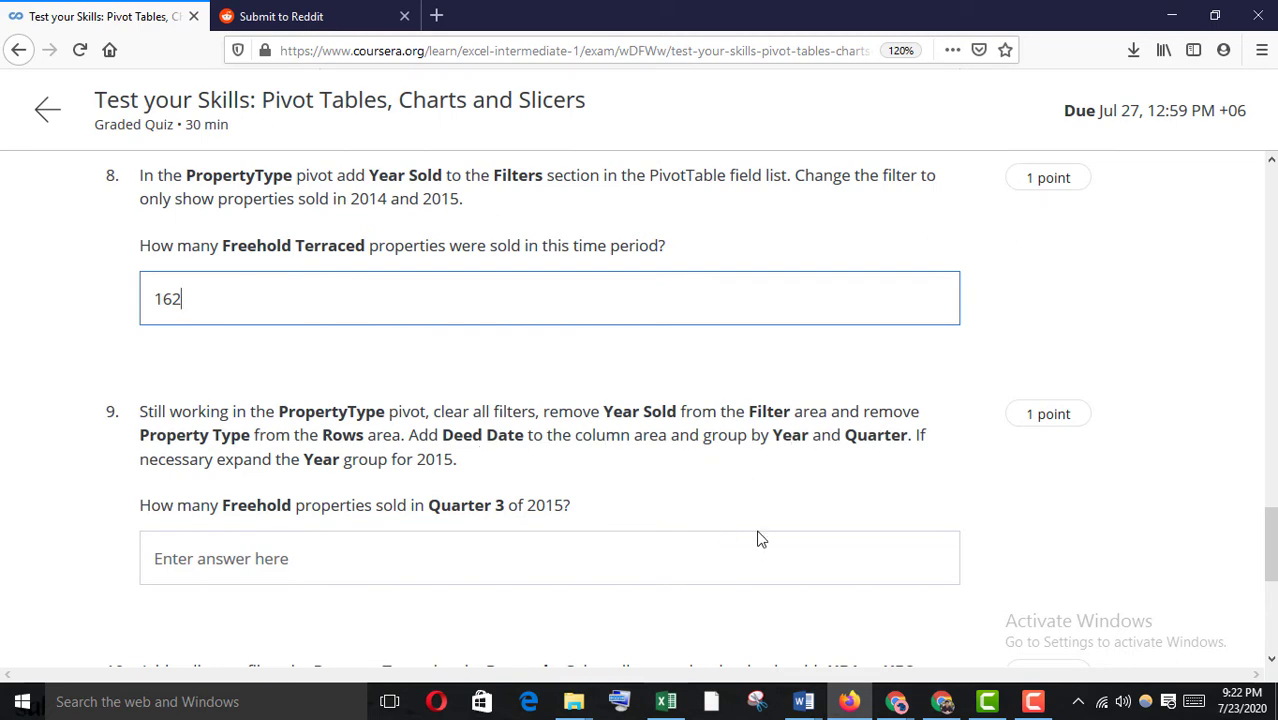
{"action": "mouse_move", "coordinate": [666, 701]}
{"action": "left_click", "coordinate": [681, 632]}
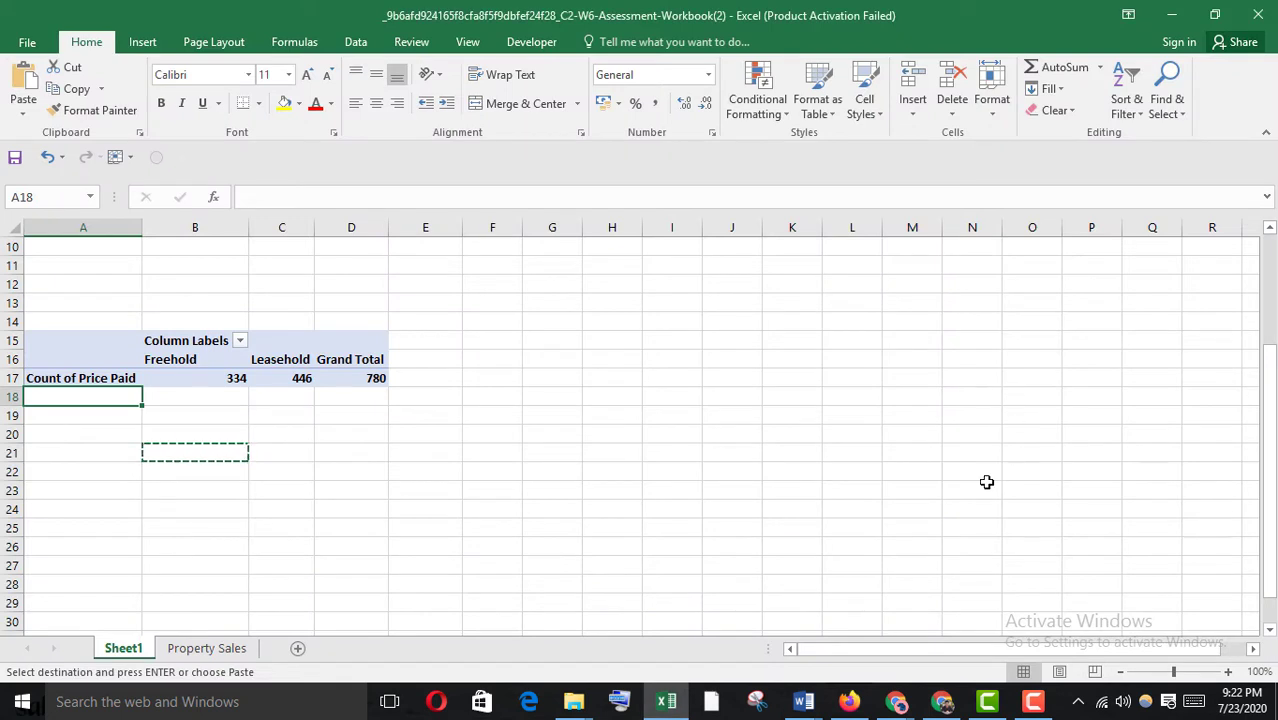
{"action": "left_click", "coordinate": [350, 378]}
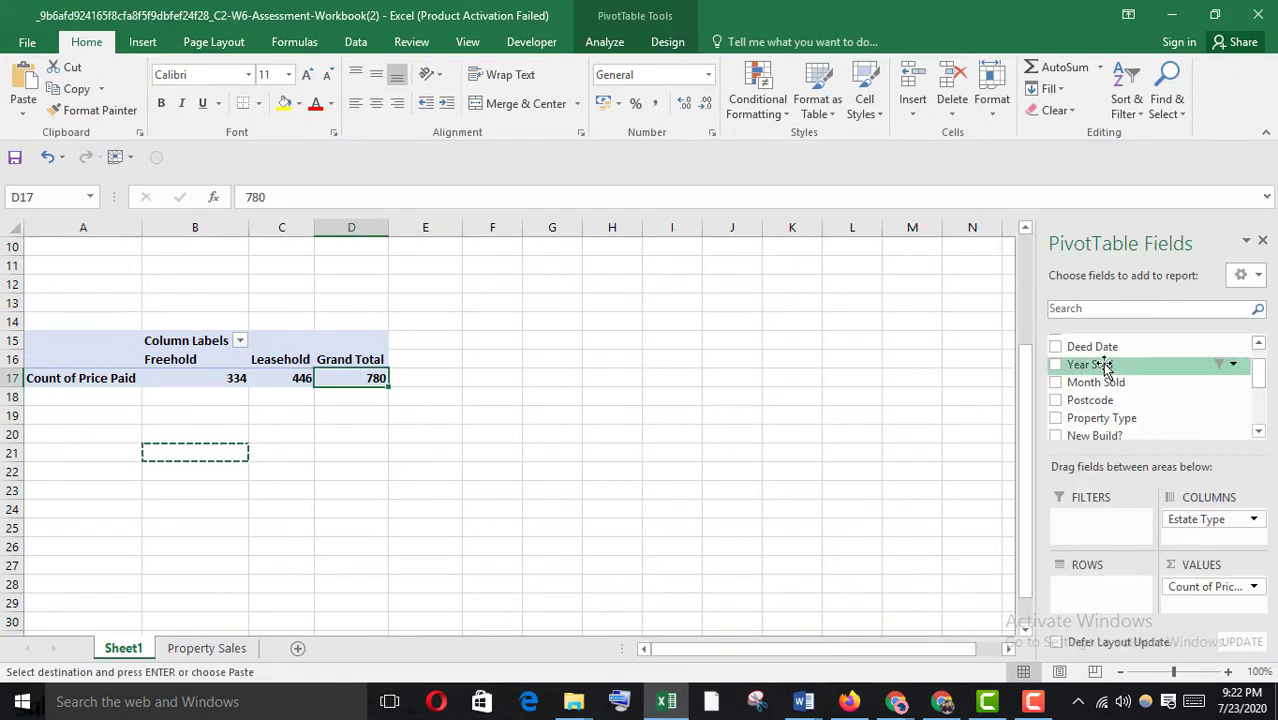
{"action": "left_click_drag", "start_coordinate": [1215, 345], "coordinate": [1100, 588]}
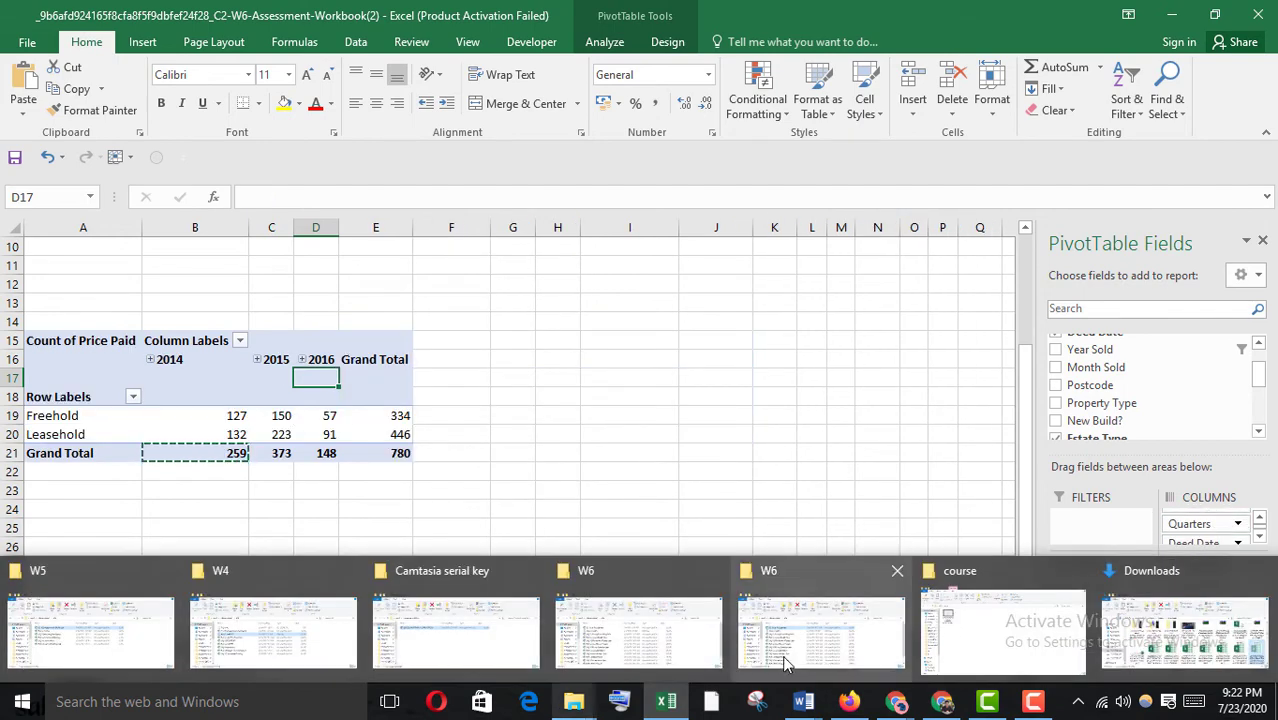
Step: Recheck question 9 in Firefox, and in Excel expand the 2015 group of the PropertyType pivot into quarters
{"action": "mouse_move", "coordinate": [822, 705]}
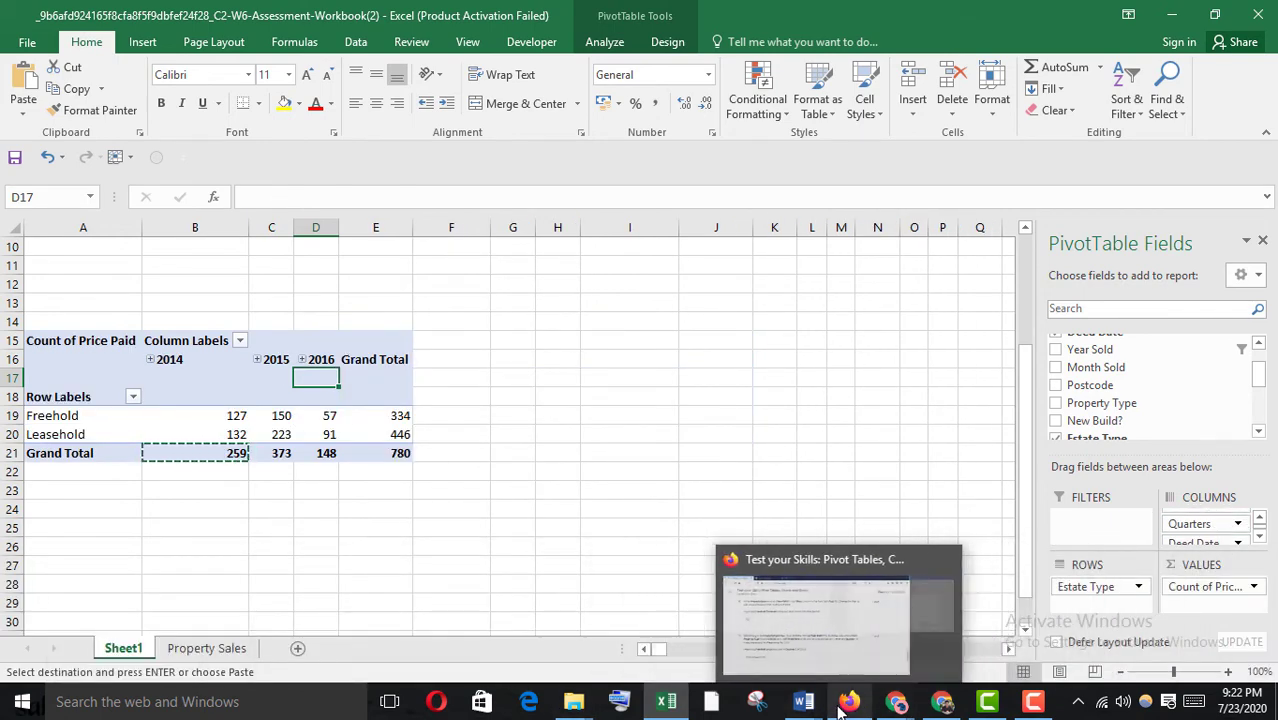
{"action": "left_click", "coordinate": [851, 631]}
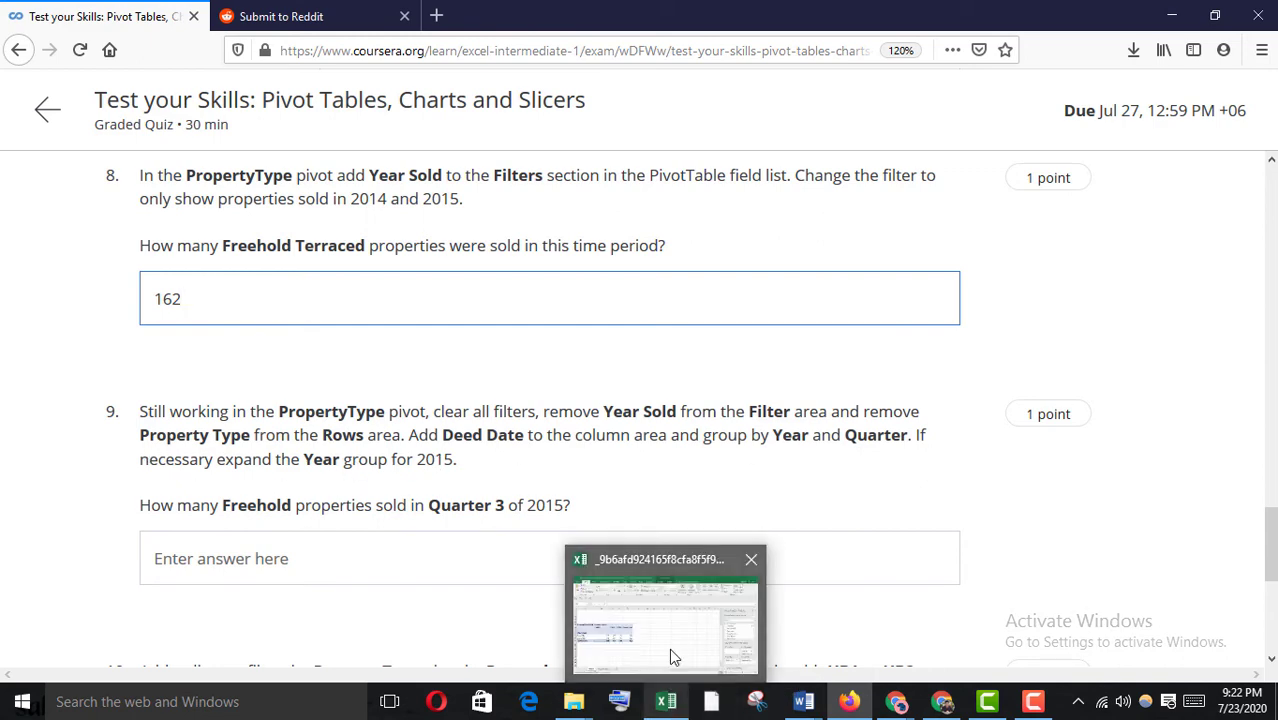
{"action": "left_click", "coordinate": [669, 648]}
{"action": "scroll", "coordinate": [1241, 514], "scroll_direction": "down", "scroll_amount": 1}
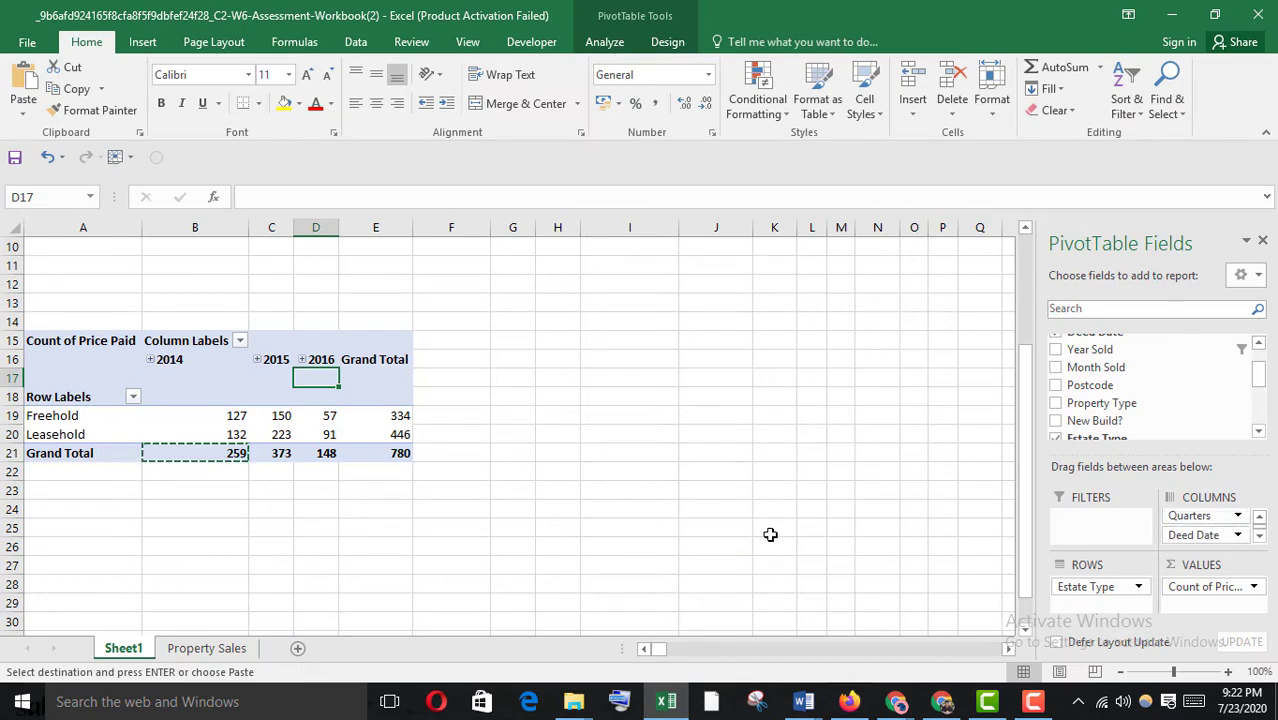
{"action": "left_click", "coordinate": [257, 360]}
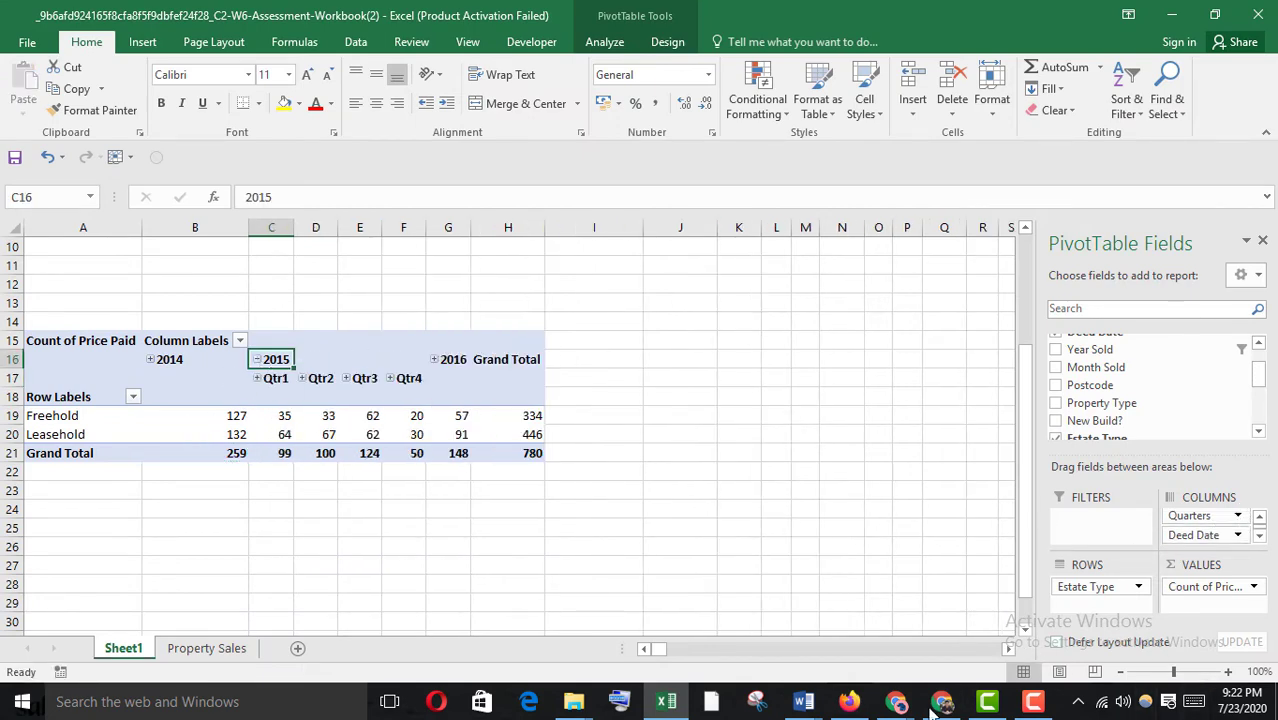
Step: Recheck question 9 in Firefox, copy the Freehold count for Qtr3 of 2015 from the Excel pivot and enter 62 as the answer
{"action": "mouse_move", "coordinate": [851, 708]}
{"action": "left_click", "coordinate": [850, 645]}
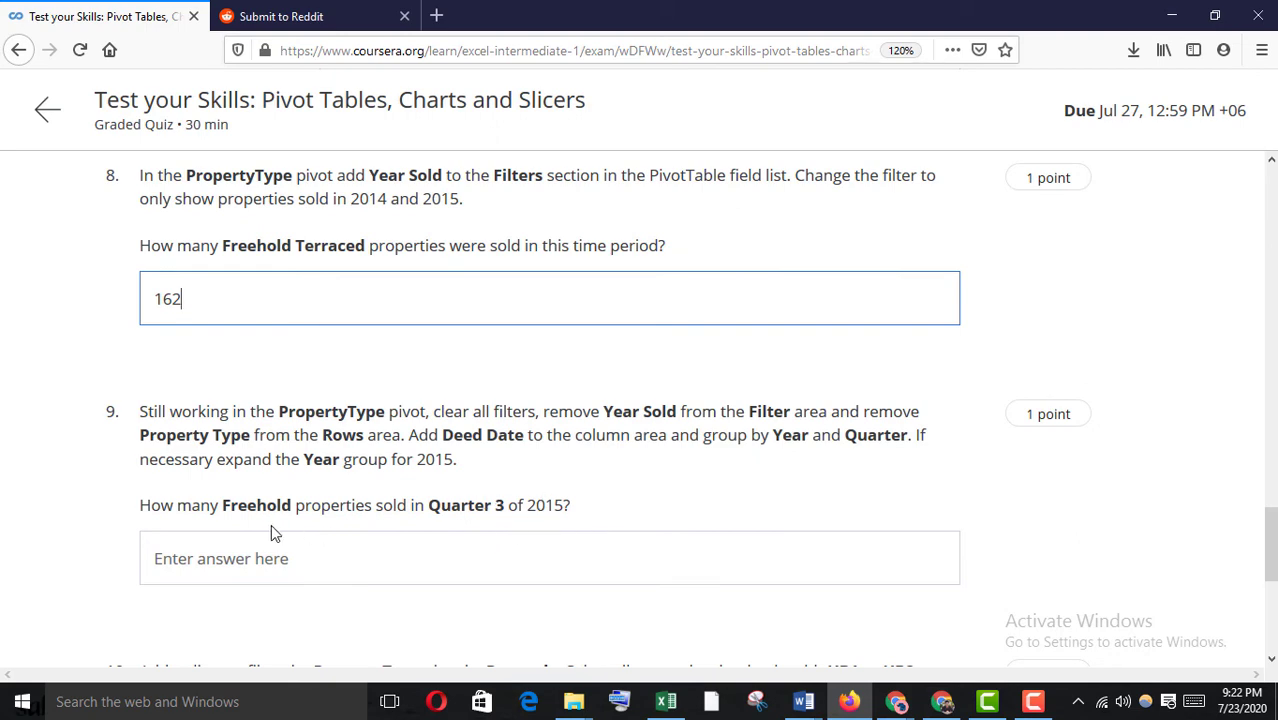
{"action": "mouse_move", "coordinate": [666, 703]}
{"action": "left_click", "coordinate": [662, 612]}
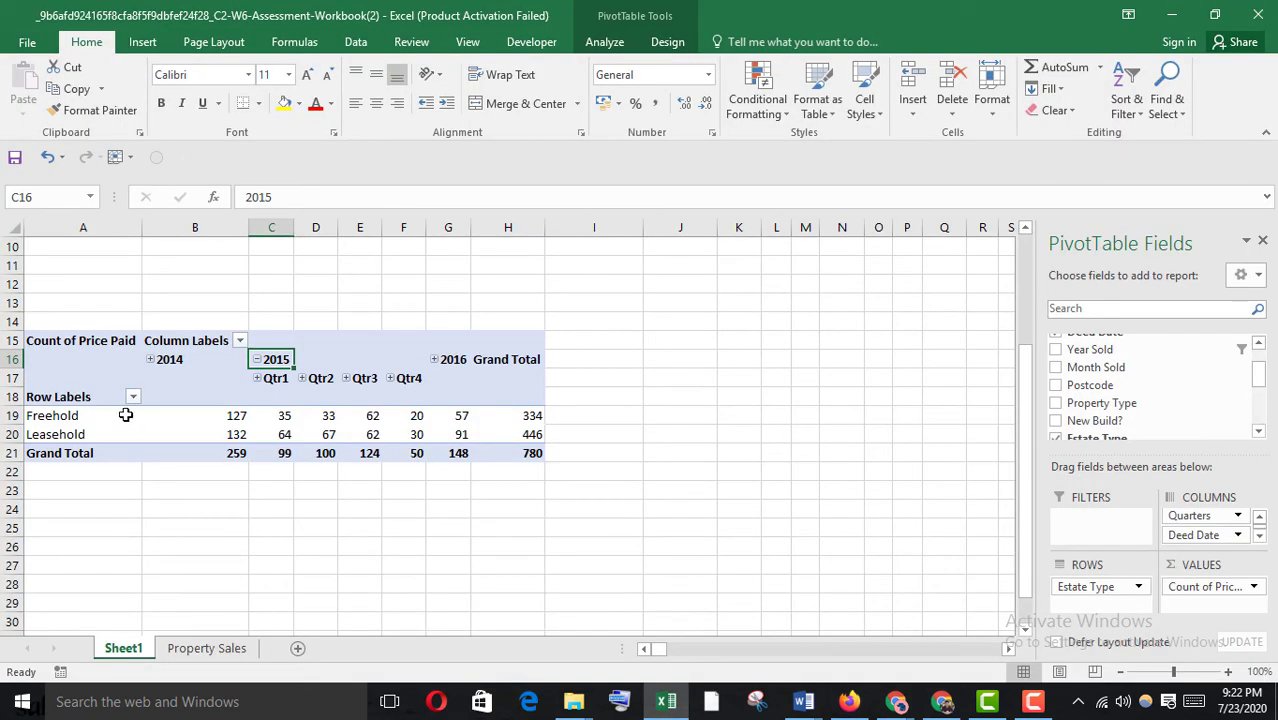
{"action": "left_click", "coordinate": [103, 416]}
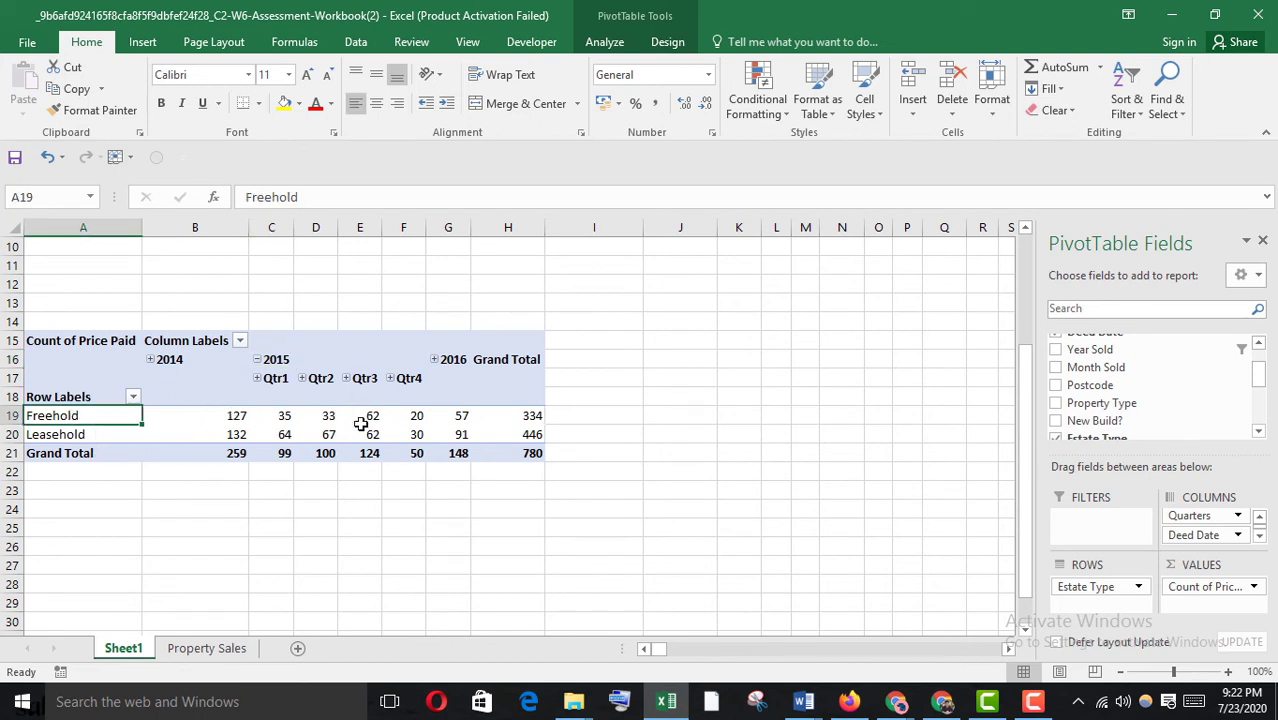
{"action": "left_click", "coordinate": [362, 416]}
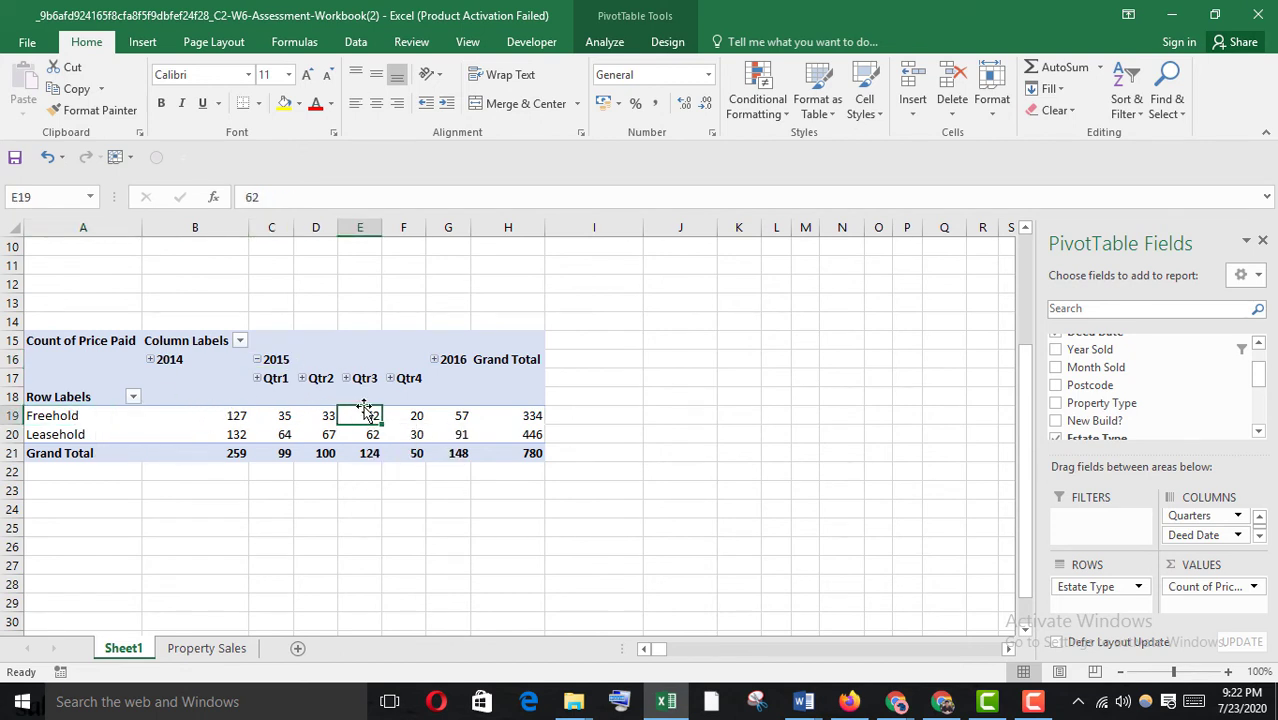
{"action": "key", "text": "ctrl+c"}
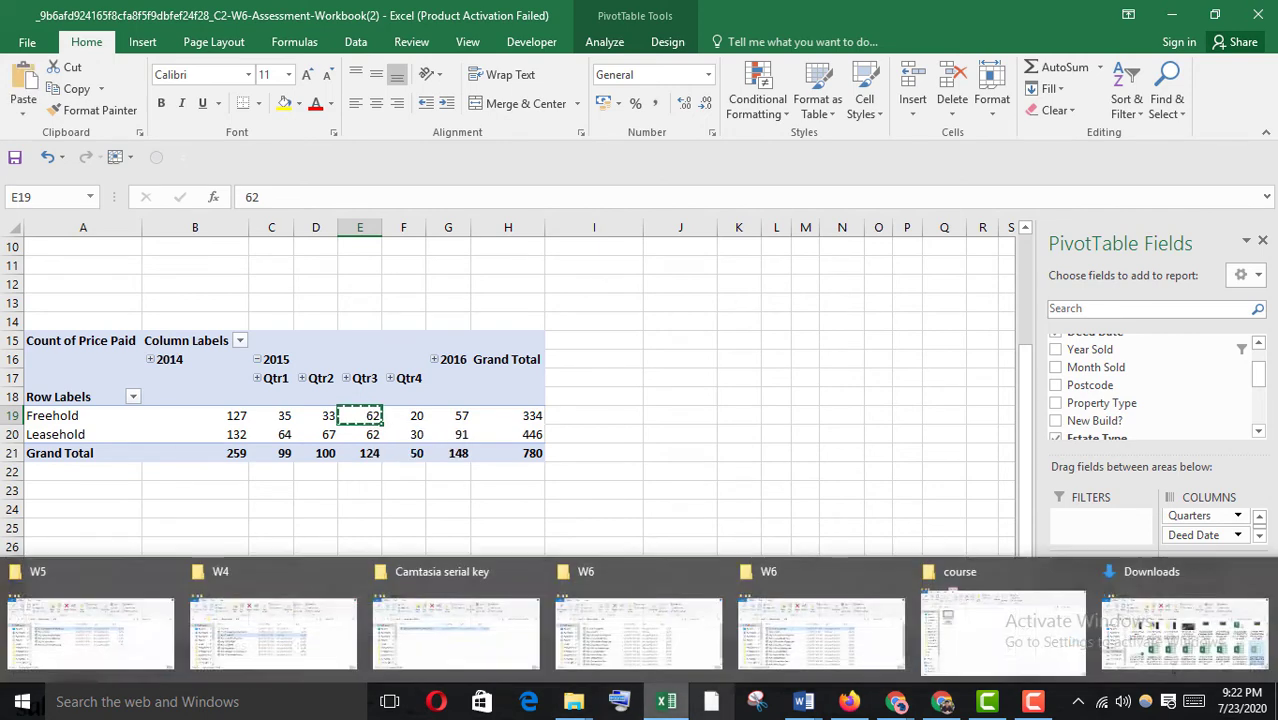
{"action": "mouse_move", "coordinate": [860, 706]}
{"action": "left_click", "coordinate": [843, 600]}
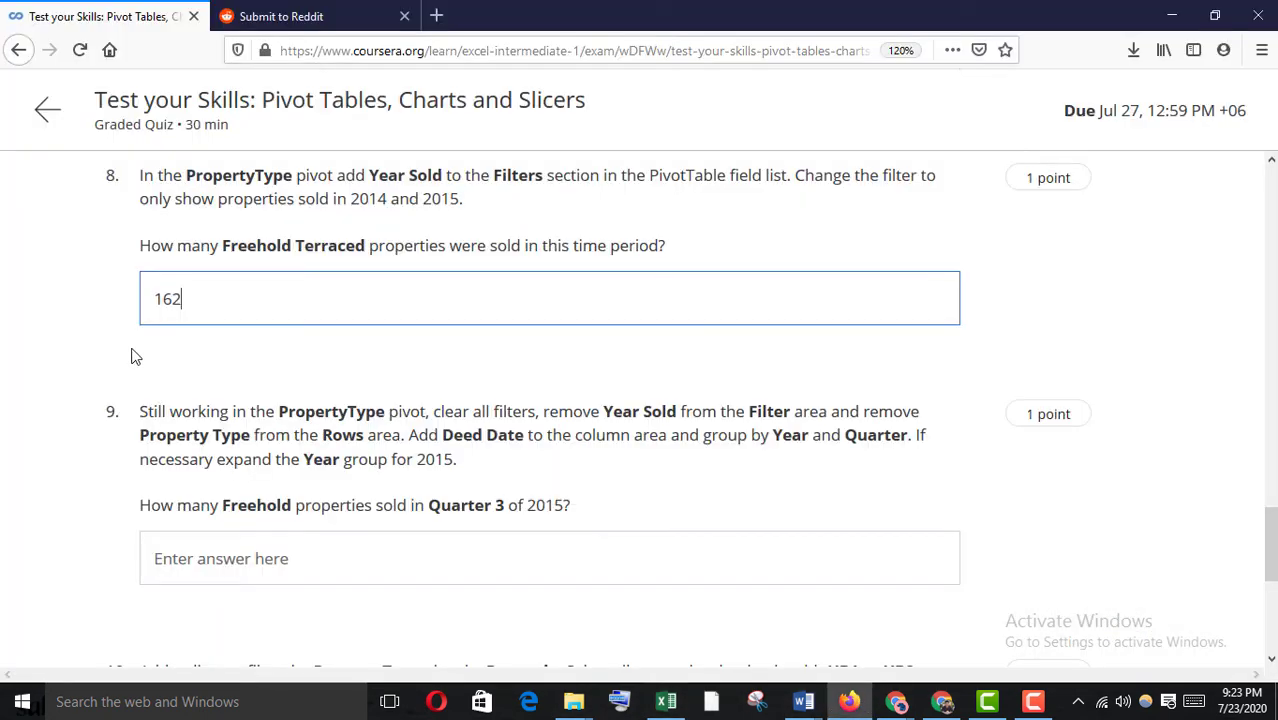
{"action": "left_click", "coordinate": [250, 546]}
{"action": "key", "text": "ctrl+v"}
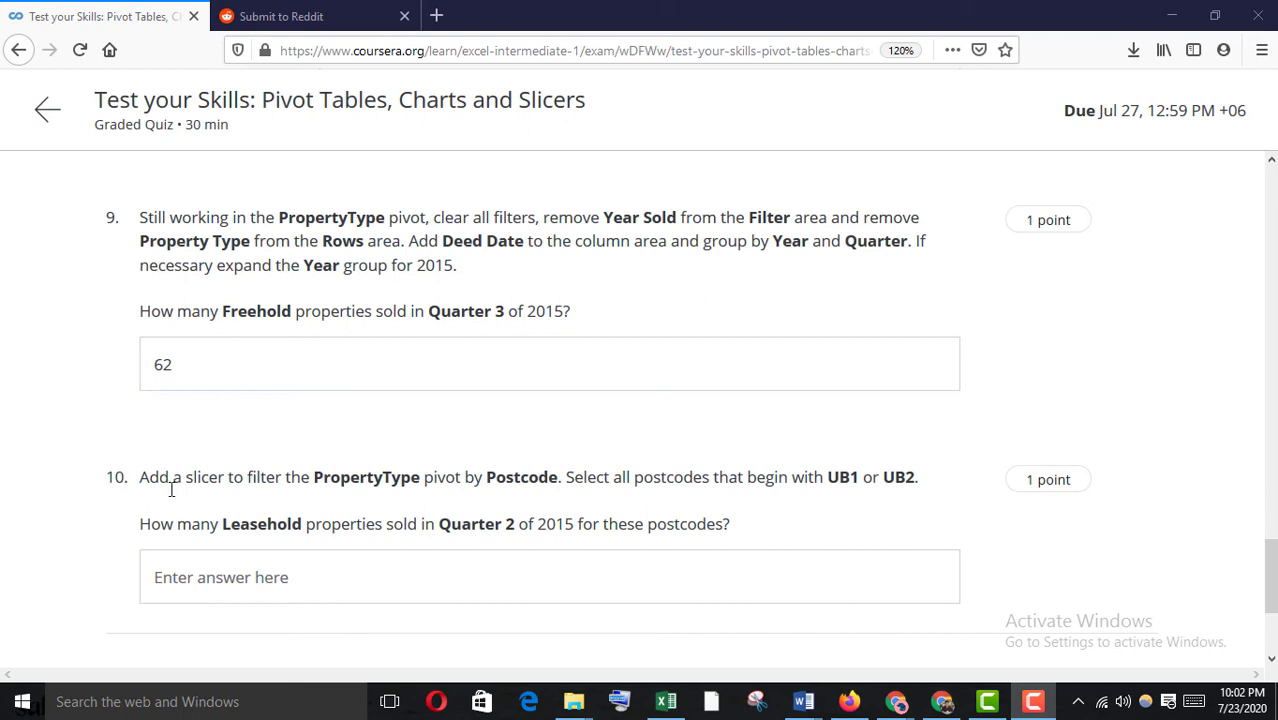
Step: Read question 10 in Firefox, and in Excel collapse the 2015 group of the PropertyType pivot
{"action": "scroll", "coordinate": [463, 485], "scroll_direction": "down", "scroll_amount": 1}
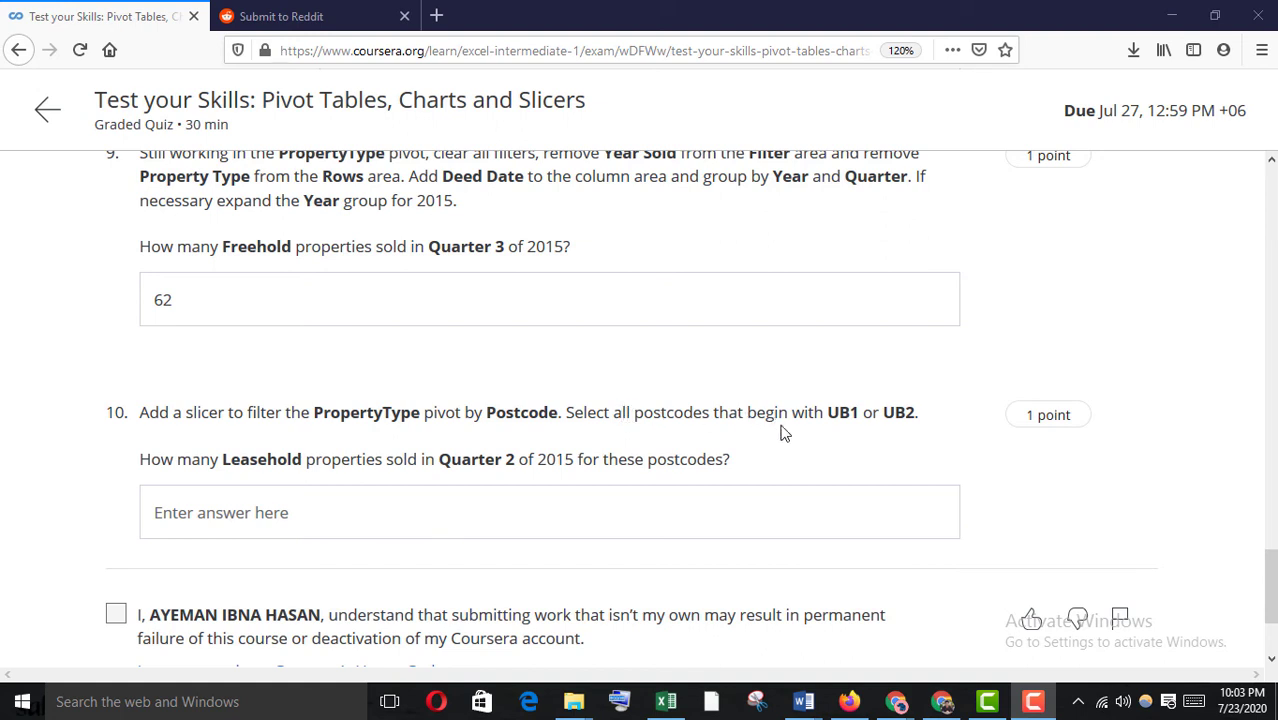
{"action": "left_click_drag", "start_coordinate": [829, 412], "coordinate": [872, 420]}
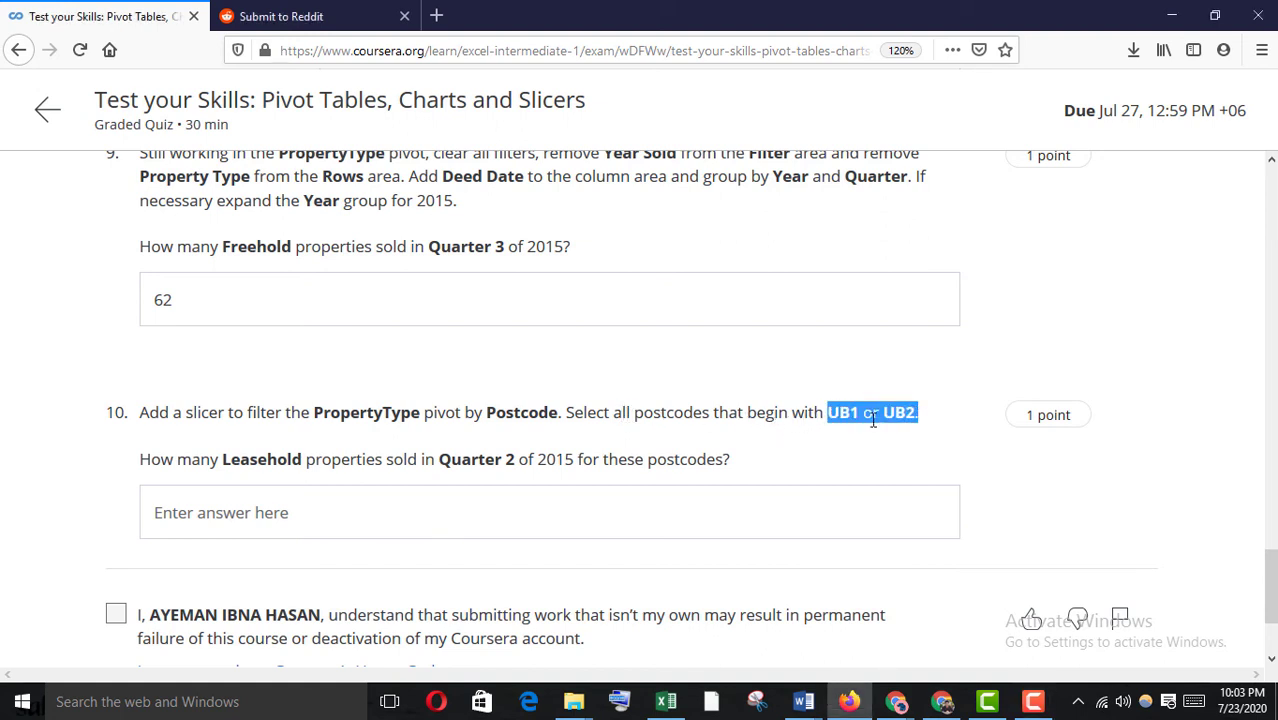
{"action": "left_click_drag", "start_coordinate": [208, 463], "coordinate": [638, 486]}
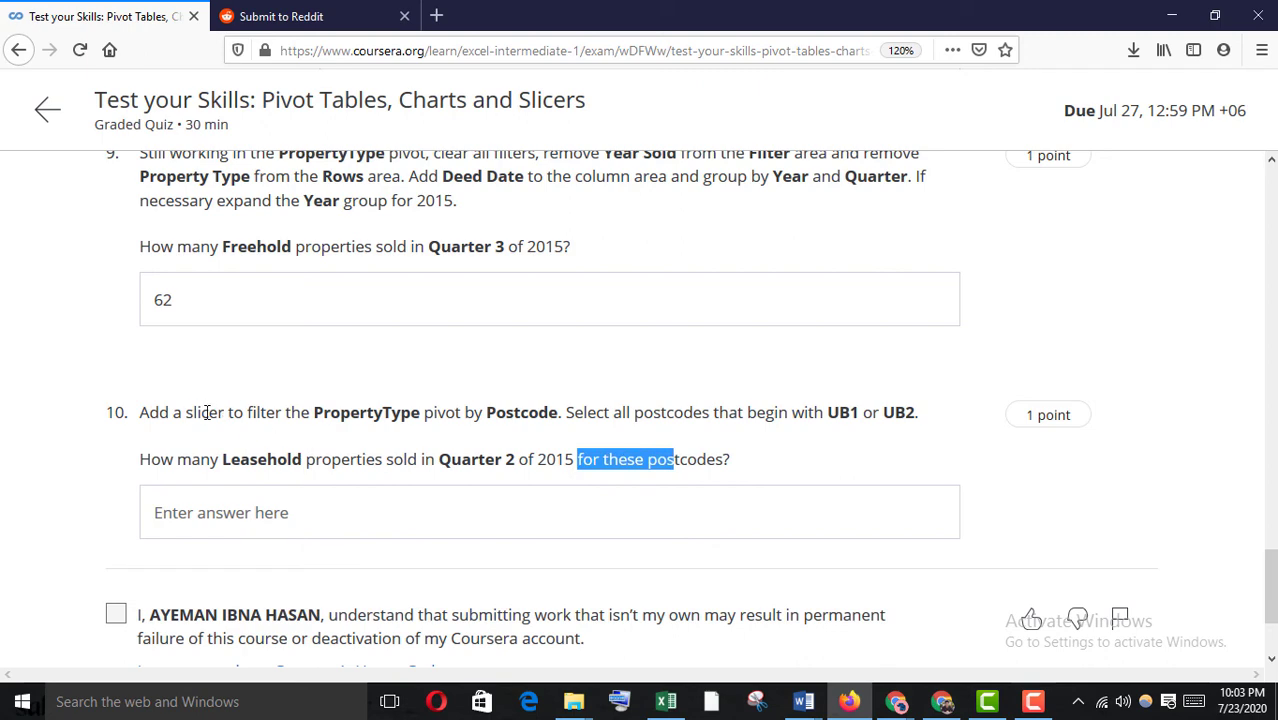
{"action": "left_click_drag", "start_coordinate": [192, 413], "coordinate": [490, 432]}
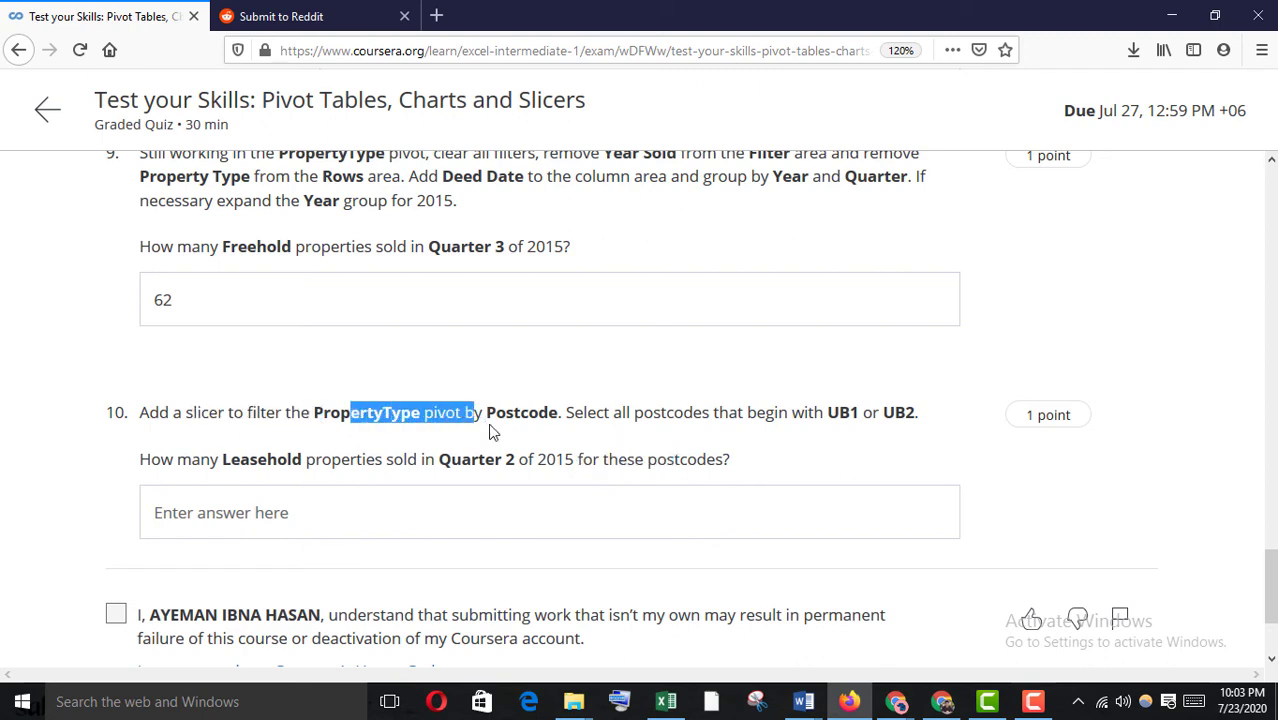
{"action": "left_click", "coordinate": [666, 701]}
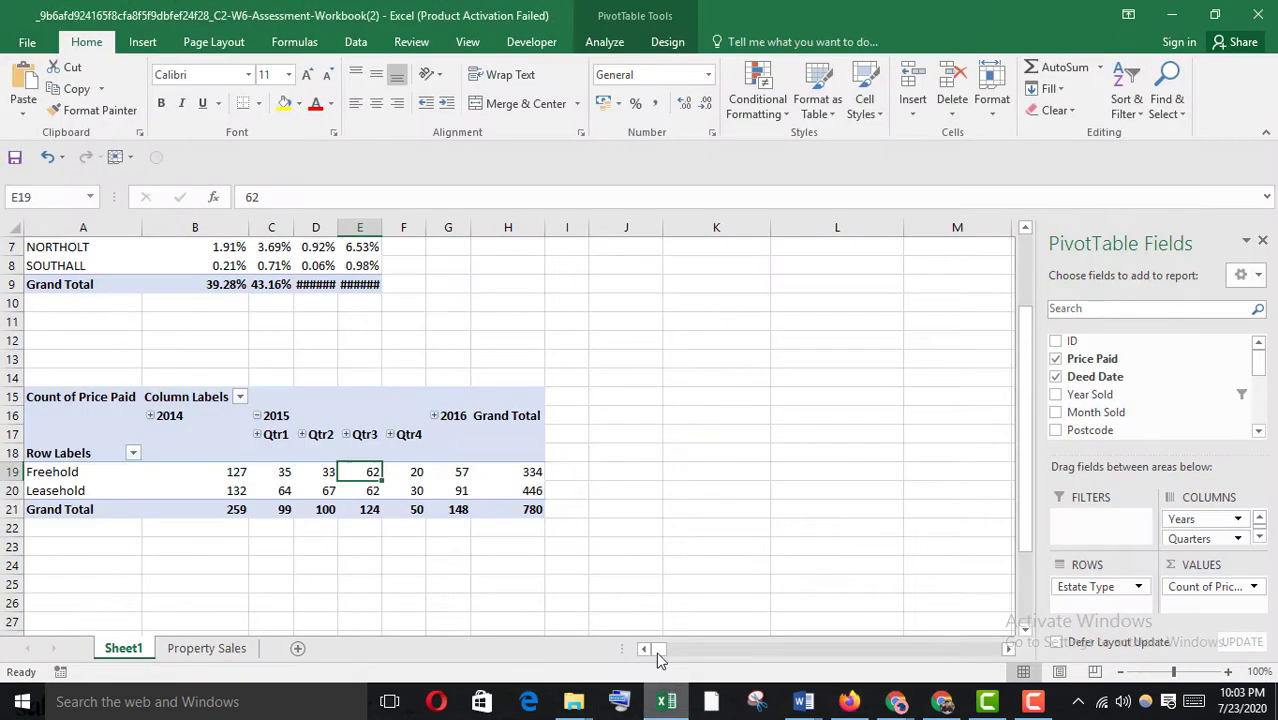
{"action": "left_click", "coordinate": [257, 417]}
{"action": "left_click", "coordinate": [277, 474]}
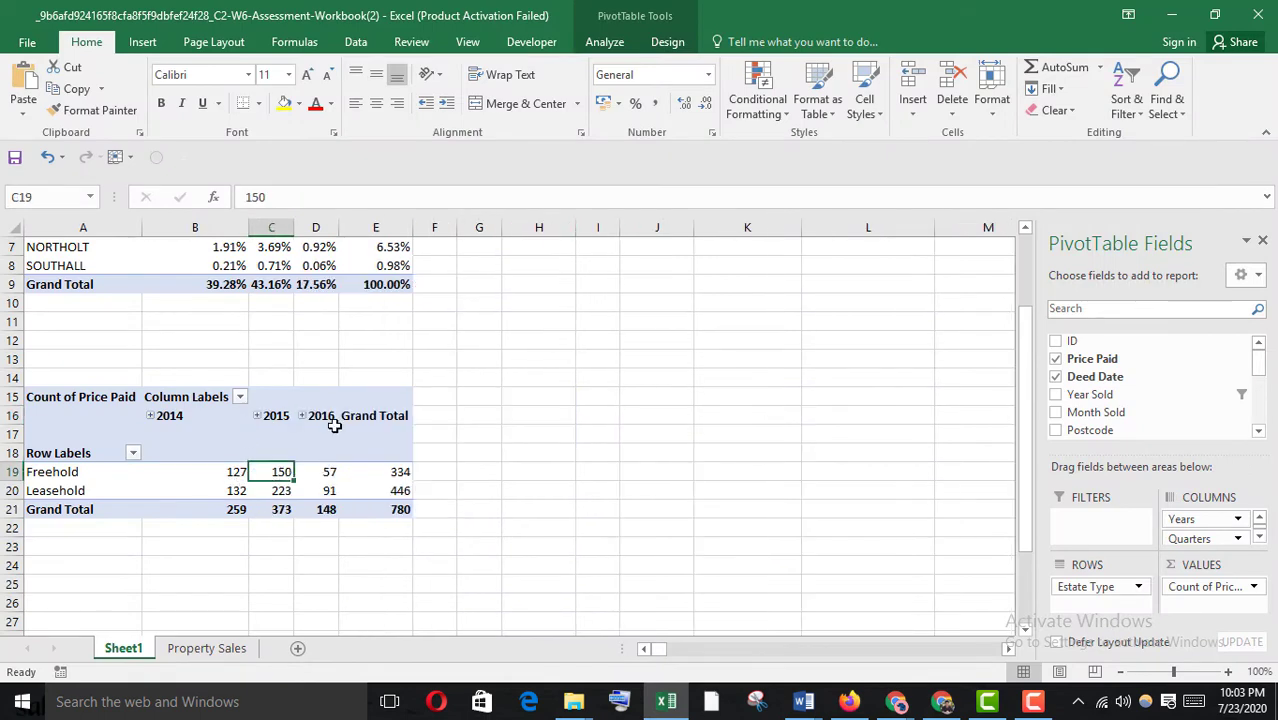
Step: Insert a Postcode slicer for the PropertyType pivot and place it beside the table around columns I to K
{"action": "left_click", "coordinate": [595, 49]}
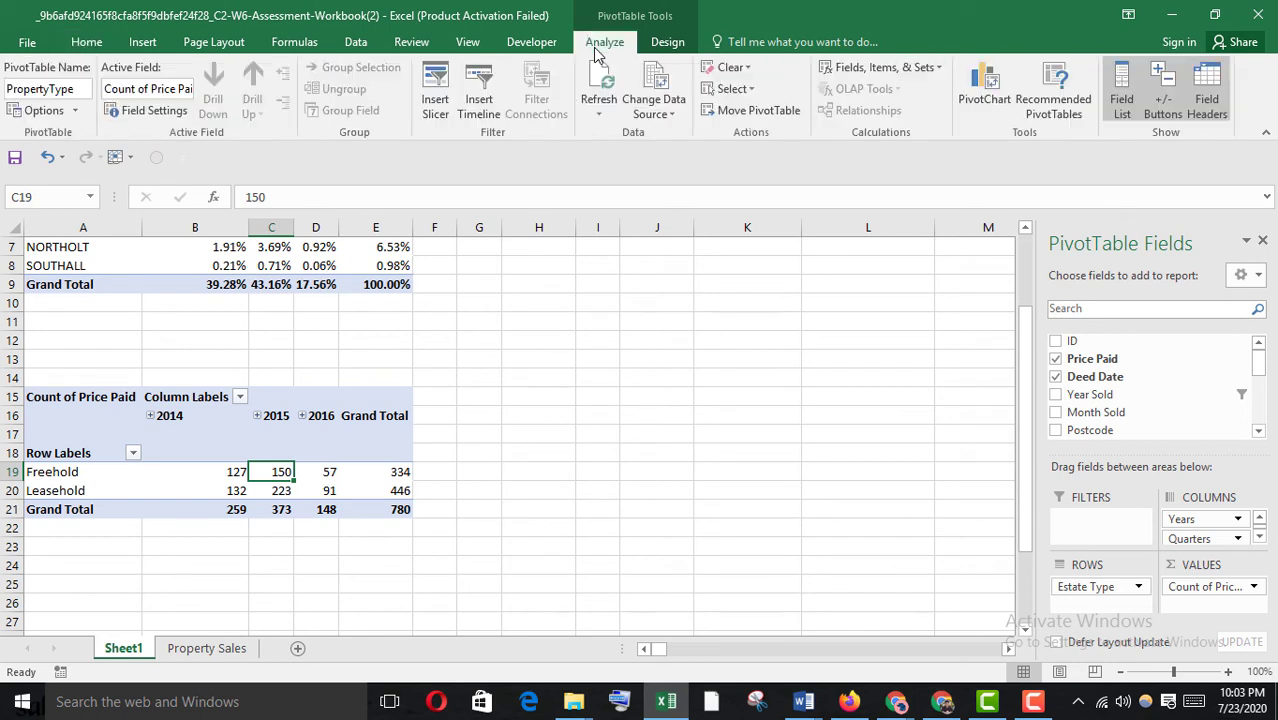
{"action": "left_click", "coordinate": [435, 105]}
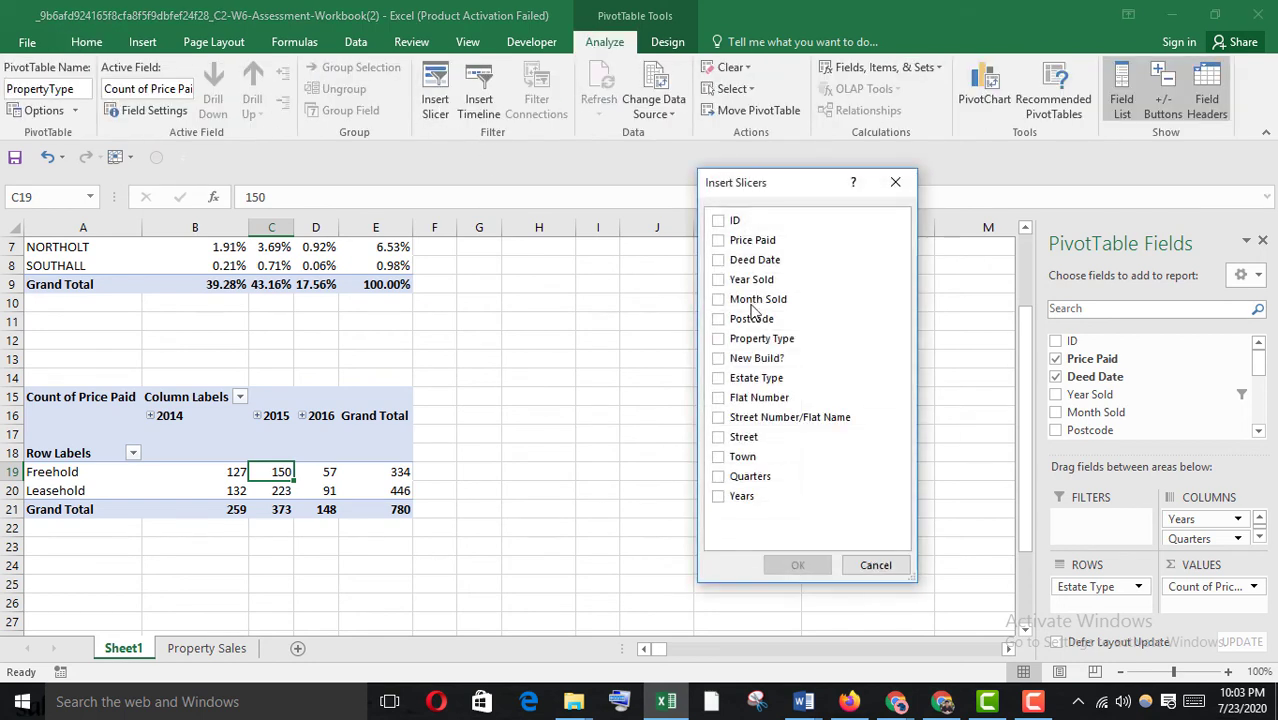
{"action": "left_click", "coordinate": [720, 320]}
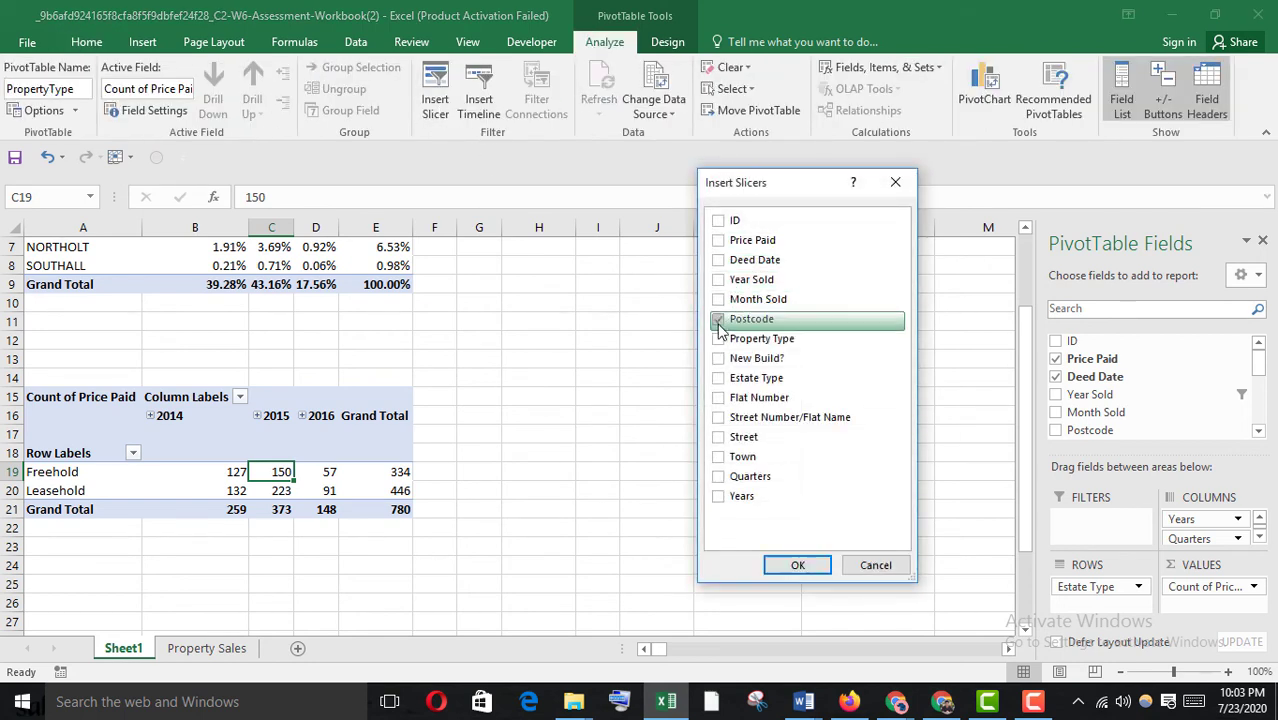
{"action": "left_click", "coordinate": [792, 568]}
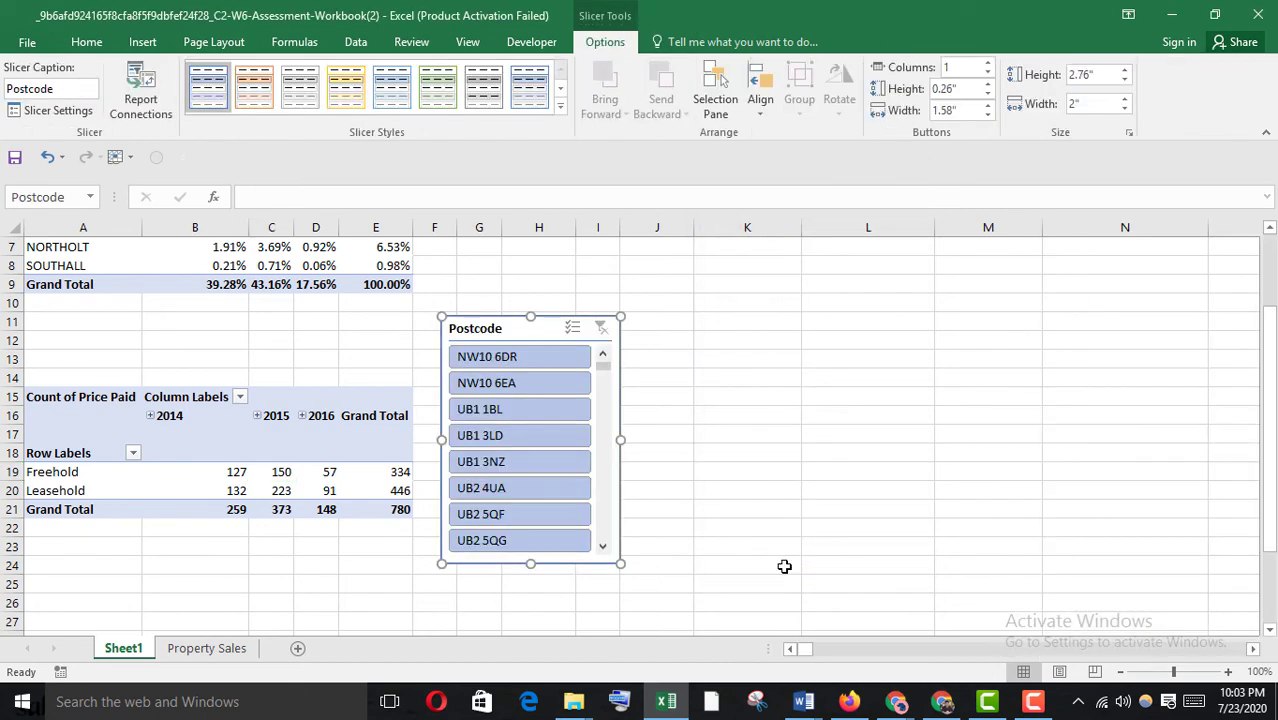
{"action": "left_click_drag", "start_coordinate": [516, 330], "coordinate": [659, 326]}
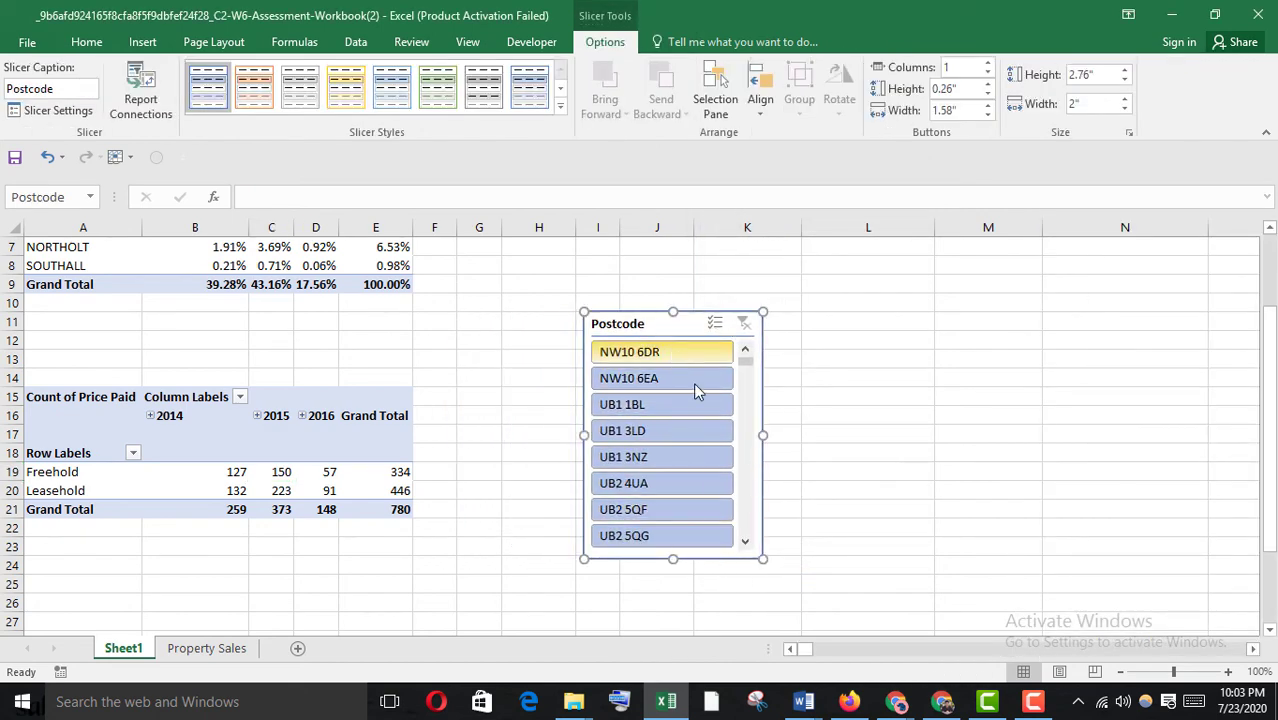
{"action": "left_click", "coordinate": [715, 325]}
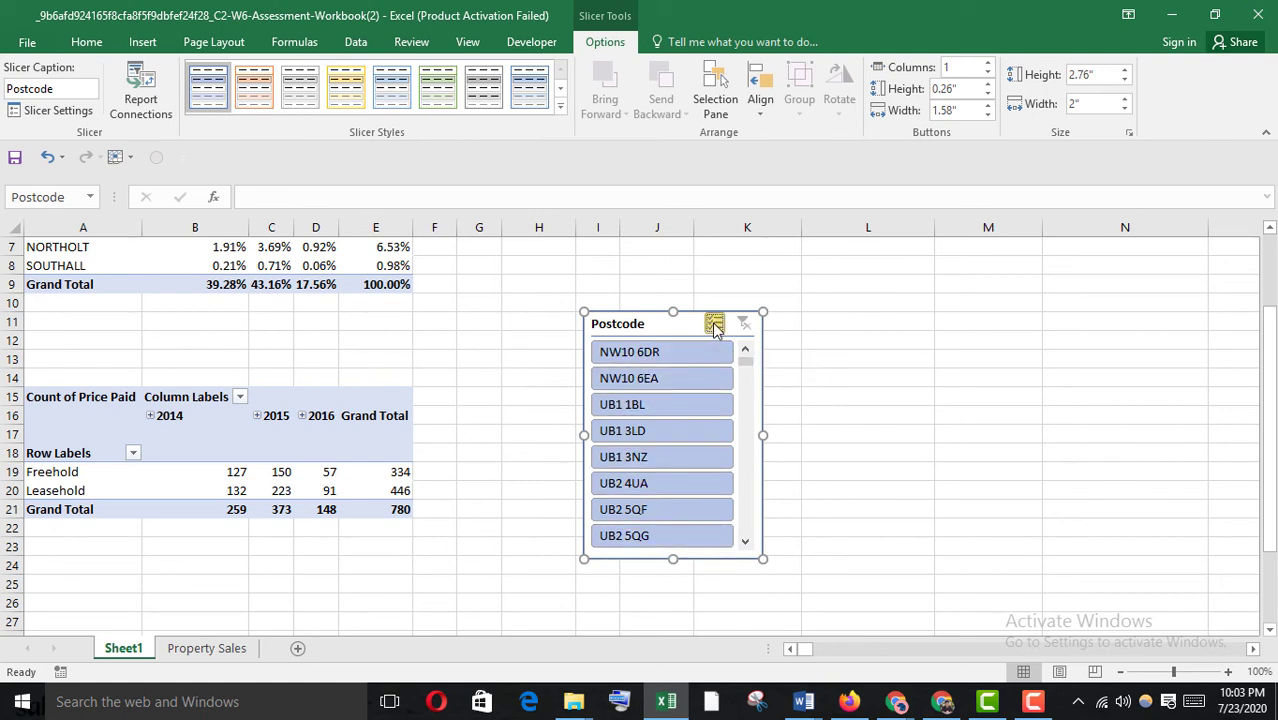
{"action": "left_click", "coordinate": [645, 407]}
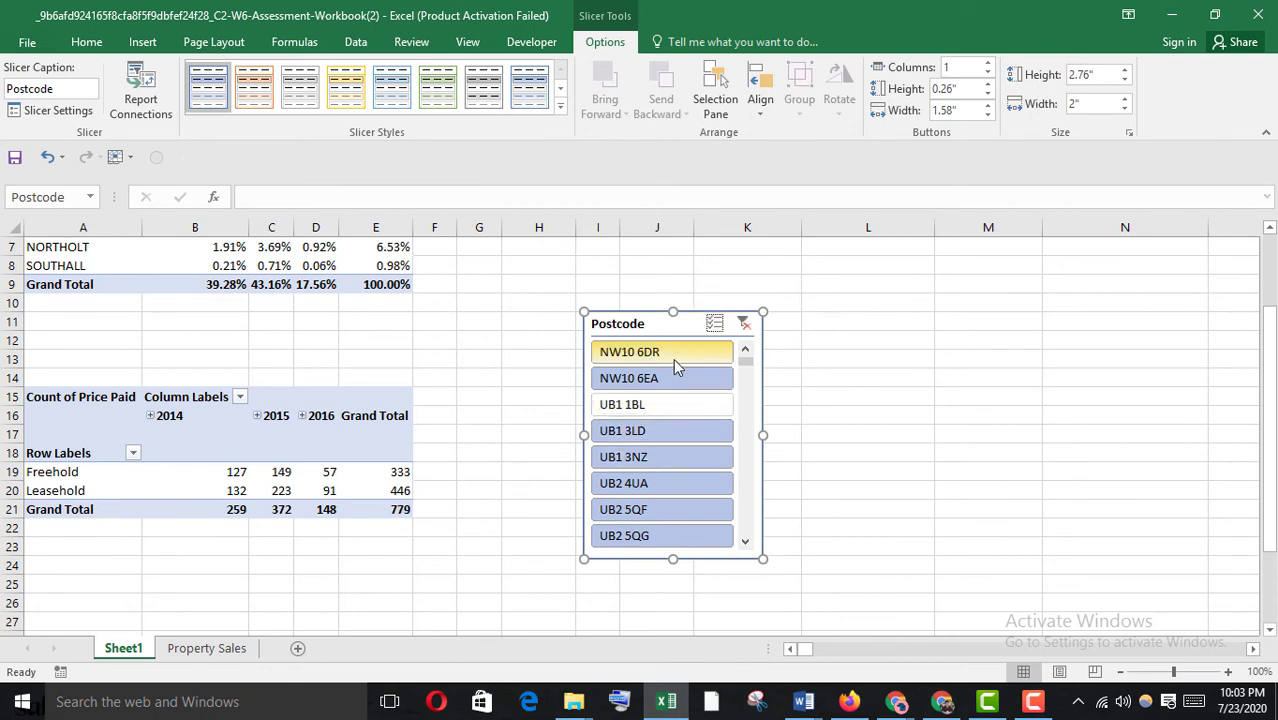
{"action": "left_click", "coordinate": [743, 323]}
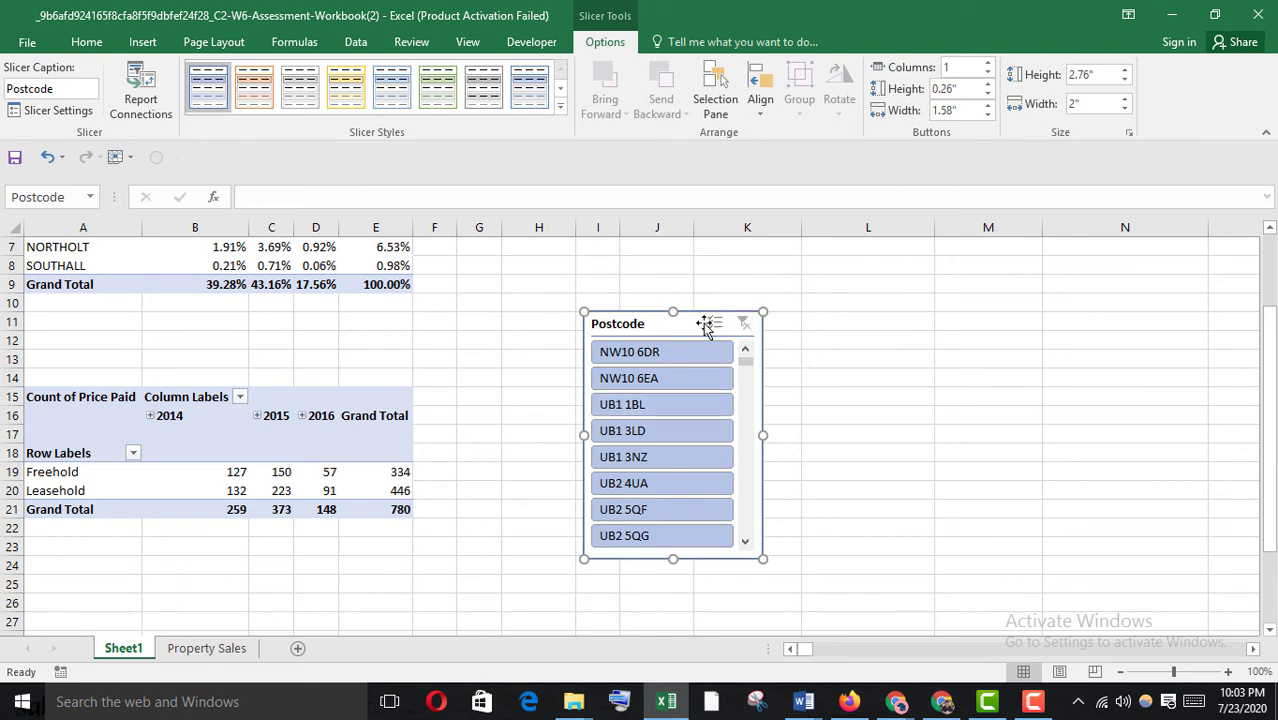
Step: Expand the pivot's 2015 group into quarters and move the Postcode slicer farther away from the table
{"action": "left_click", "coordinate": [257, 415]}
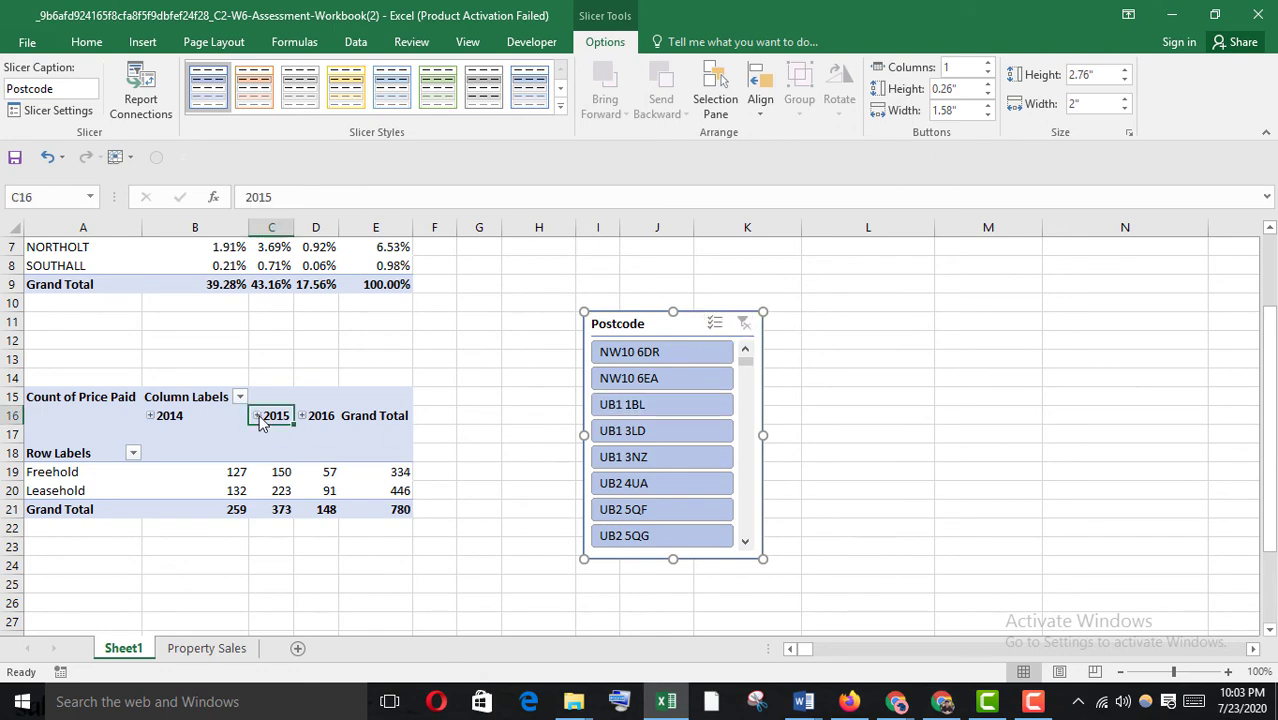
{"action": "left_click_drag", "start_coordinate": [650, 328], "coordinate": [820, 331]}
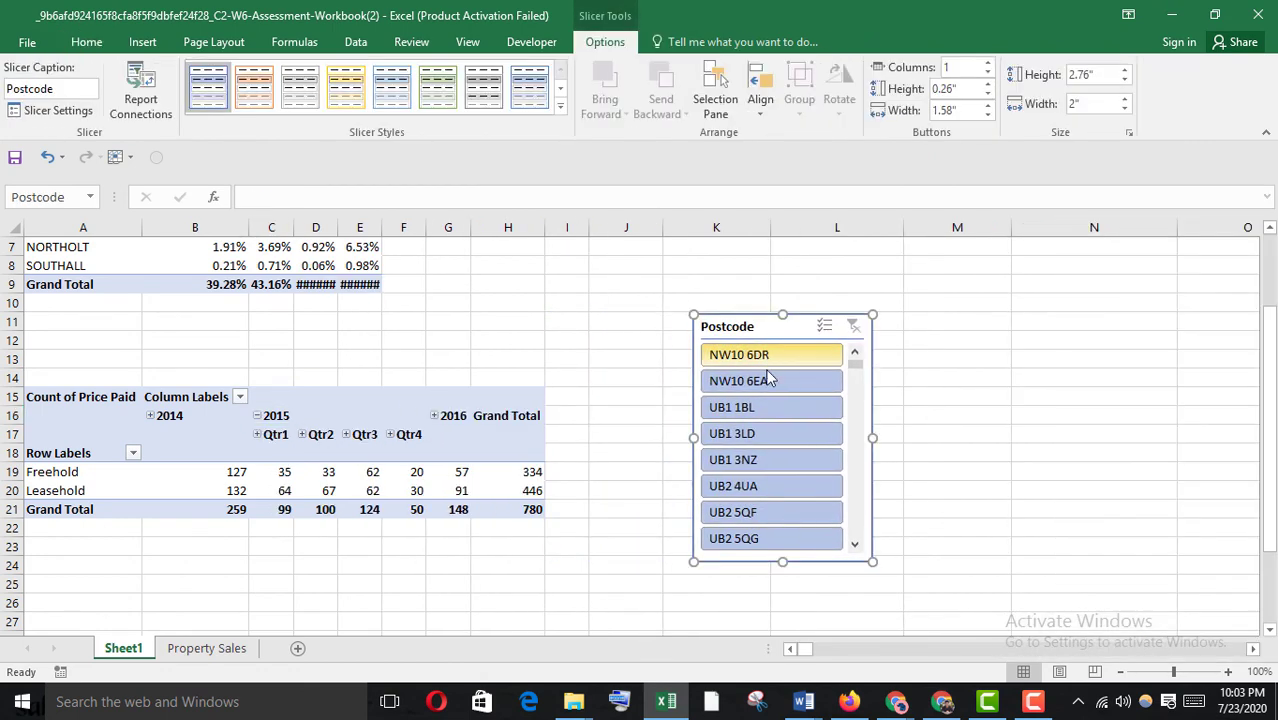
Step: Filter the PropertyType pivot with the Postcode slicer to every UB1 and UB2 postcode, from UB1 1BL through UB2 5QP
{"action": "left_click", "coordinate": [757, 410]}
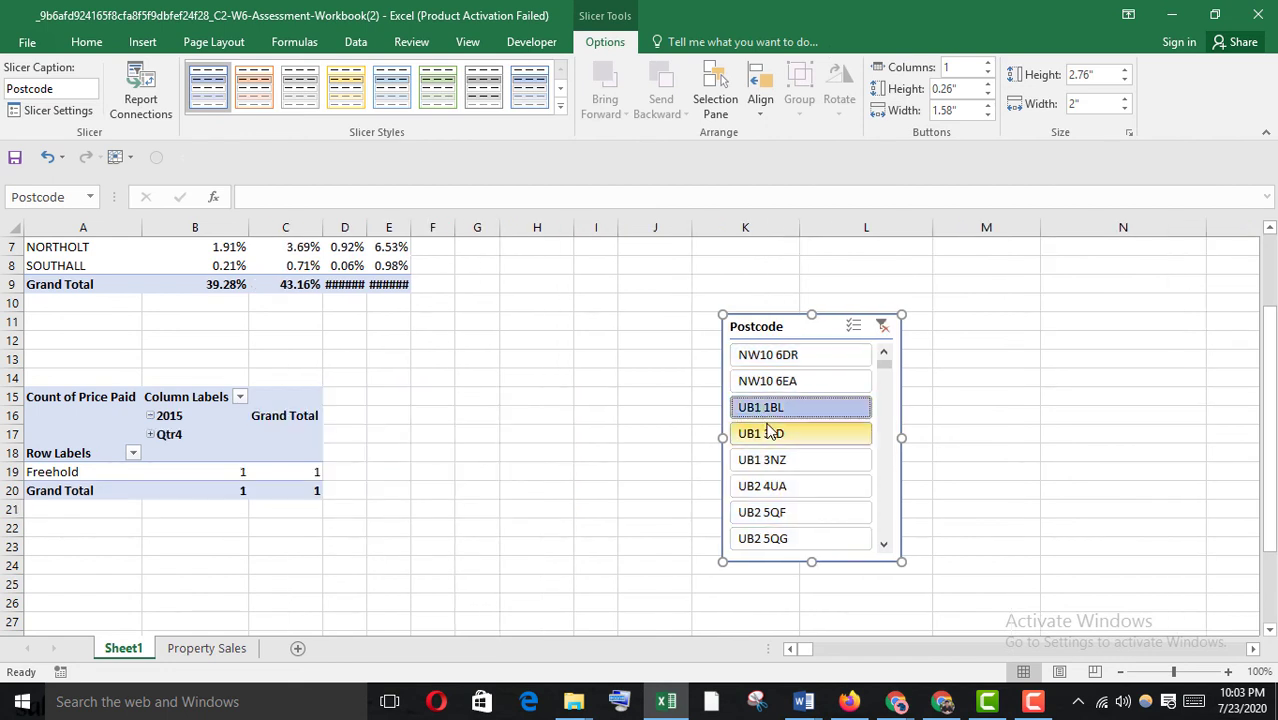
{"action": "left_click", "coordinate": [772, 436], "text": "ctrl"}
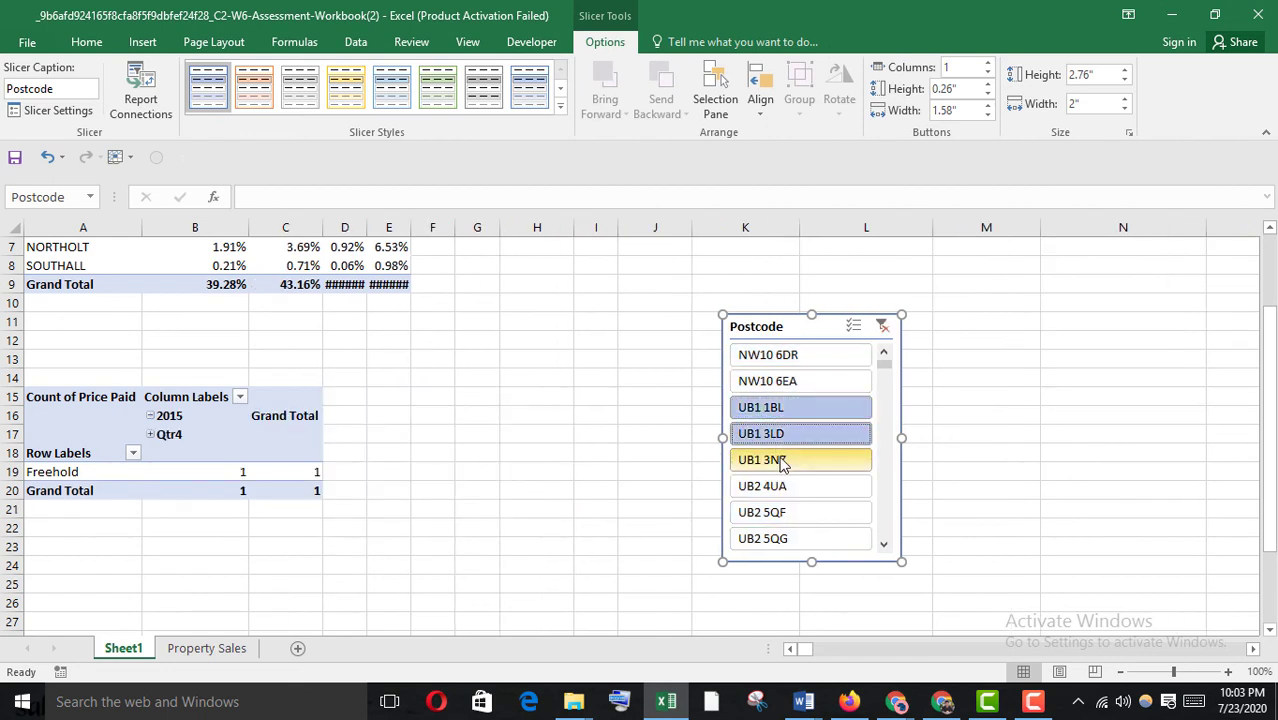
{"action": "left_click", "coordinate": [782, 462], "text": "ctrl"}
{"action": "left_click", "coordinate": [787, 488], "text": "ctrl"}
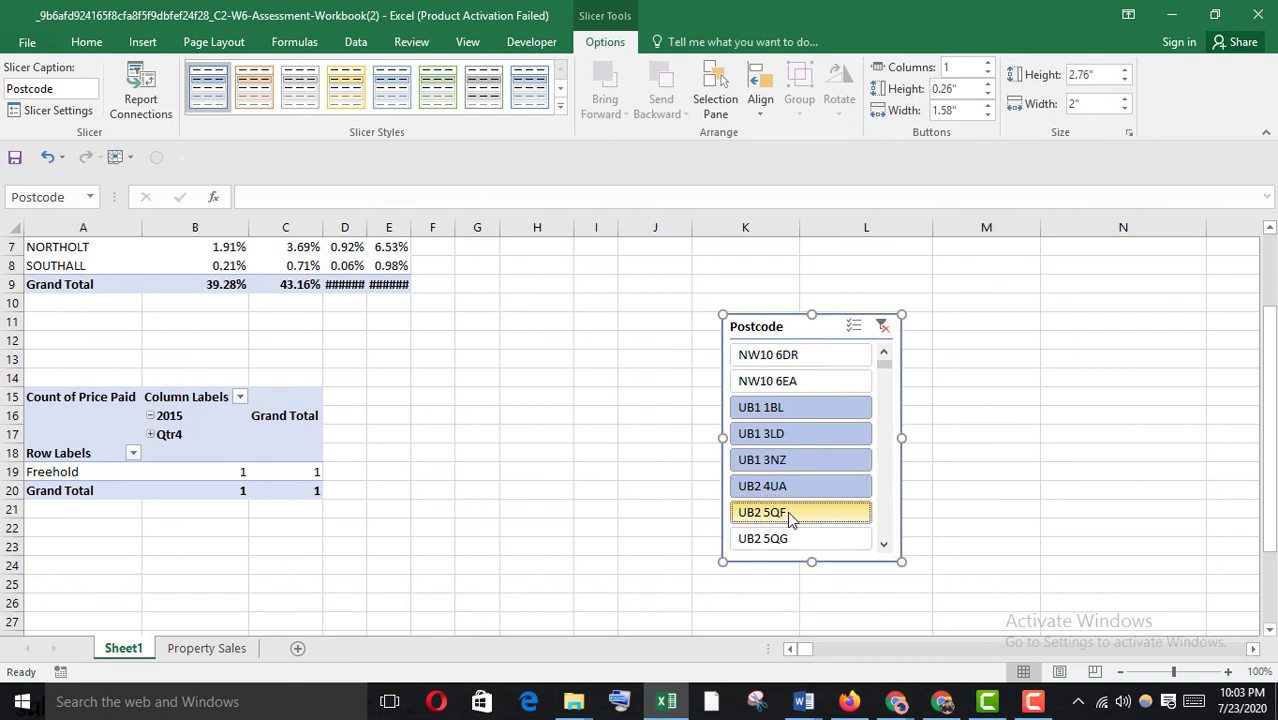
{"action": "left_click", "coordinate": [791, 513], "text": "ctrl"}
{"action": "left_click", "coordinate": [793, 541], "text": "ctrl"}
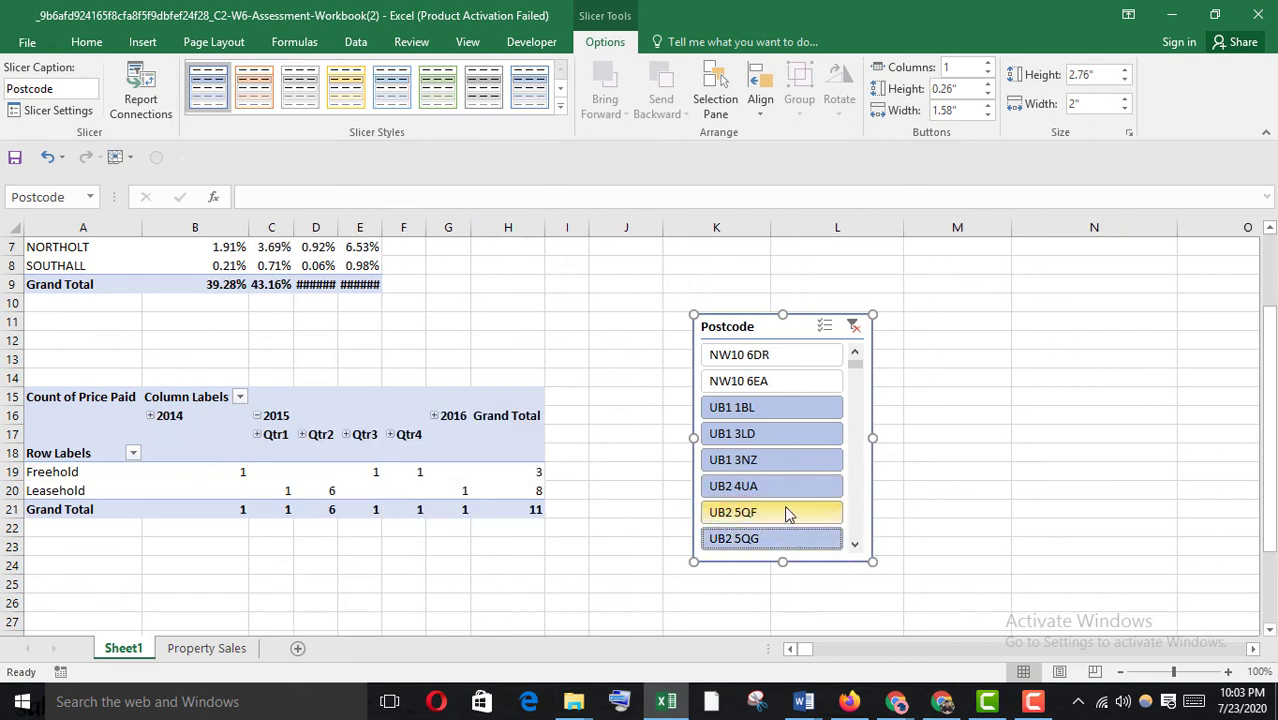
{"action": "left_click", "coordinate": [855, 547]}
{"action": "left_click", "coordinate": [855, 547]}
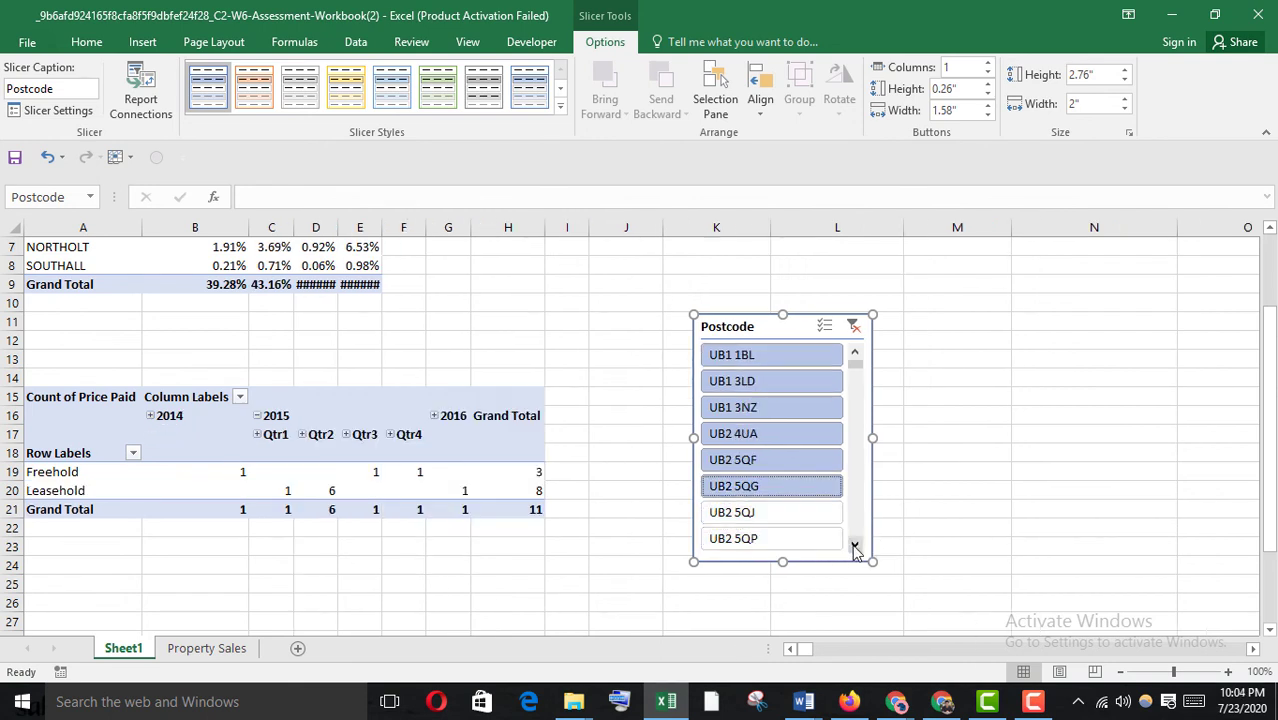
{"action": "left_click", "coordinate": [855, 547]}
{"action": "left_click", "coordinate": [855, 547]}
{"action": "left_click", "coordinate": [744, 464], "text": "ctrl"}
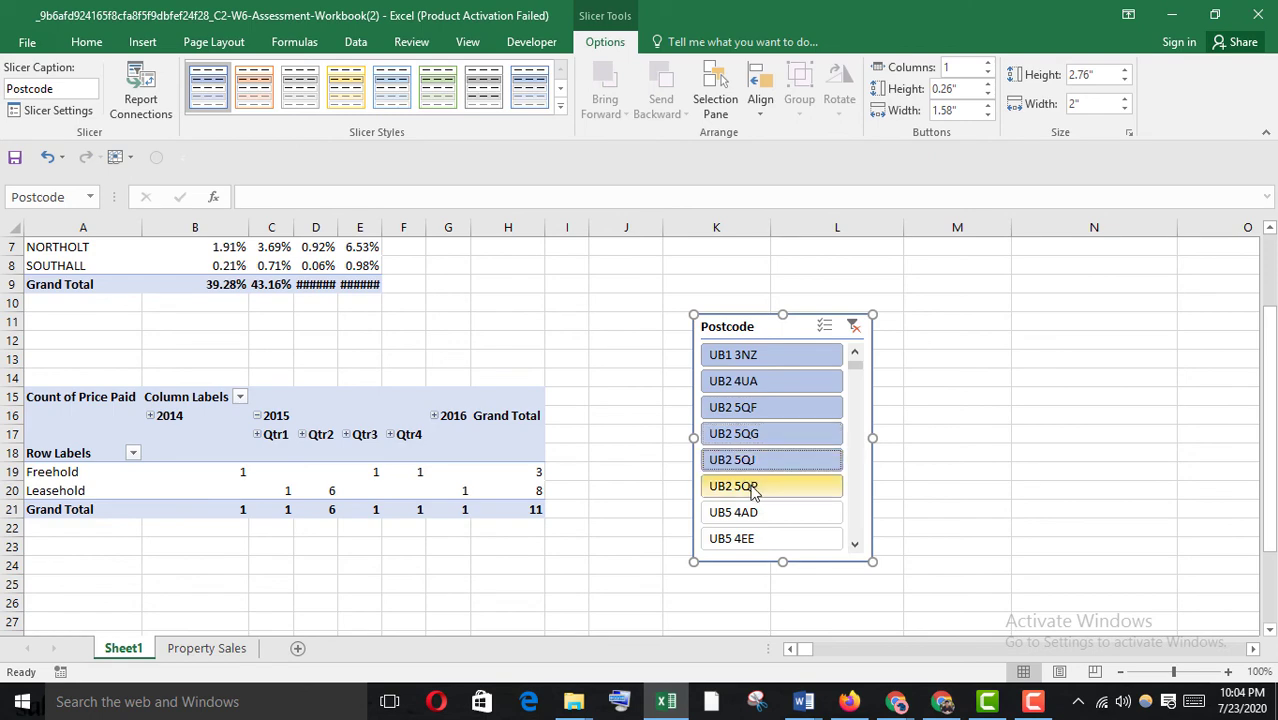
{"action": "left_click", "coordinate": [748, 487], "text": "ctrl"}
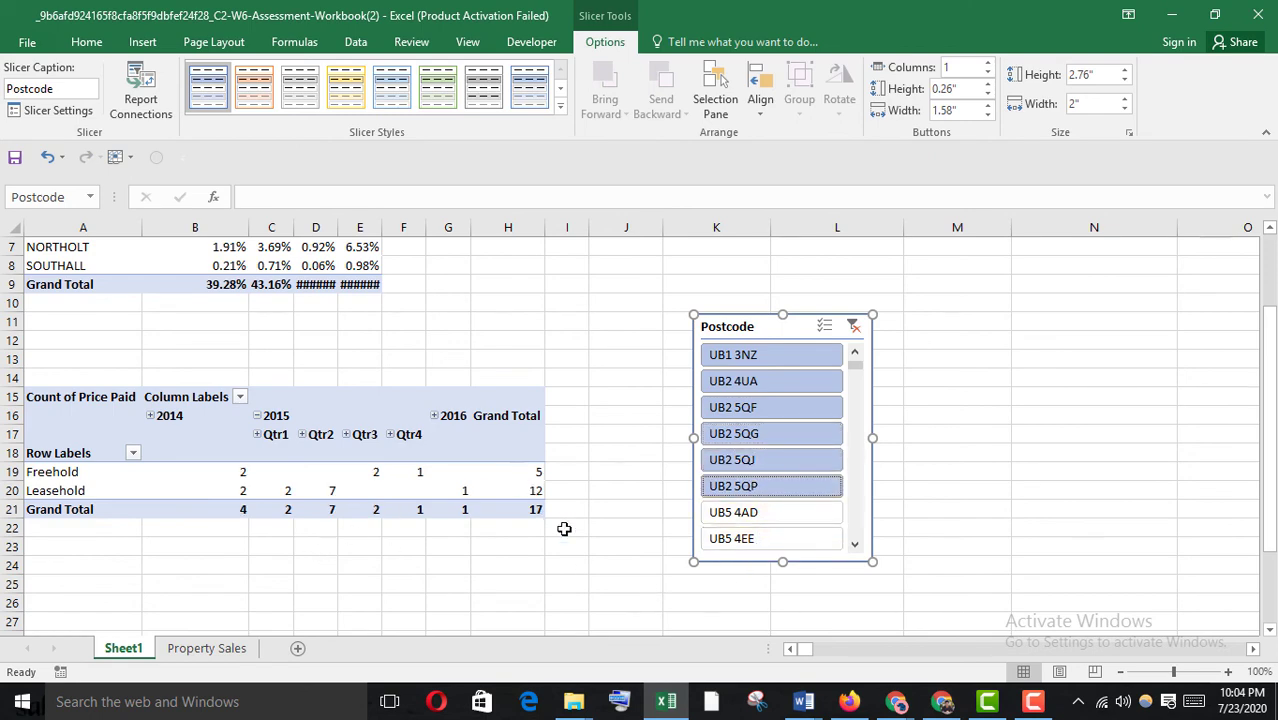
Step: Reread question 10's request for Leasehold properties sold in Quarter 2 of 2015 in Firefox, and return to the Excel workbook
{"action": "left_click", "coordinate": [830, 630]}
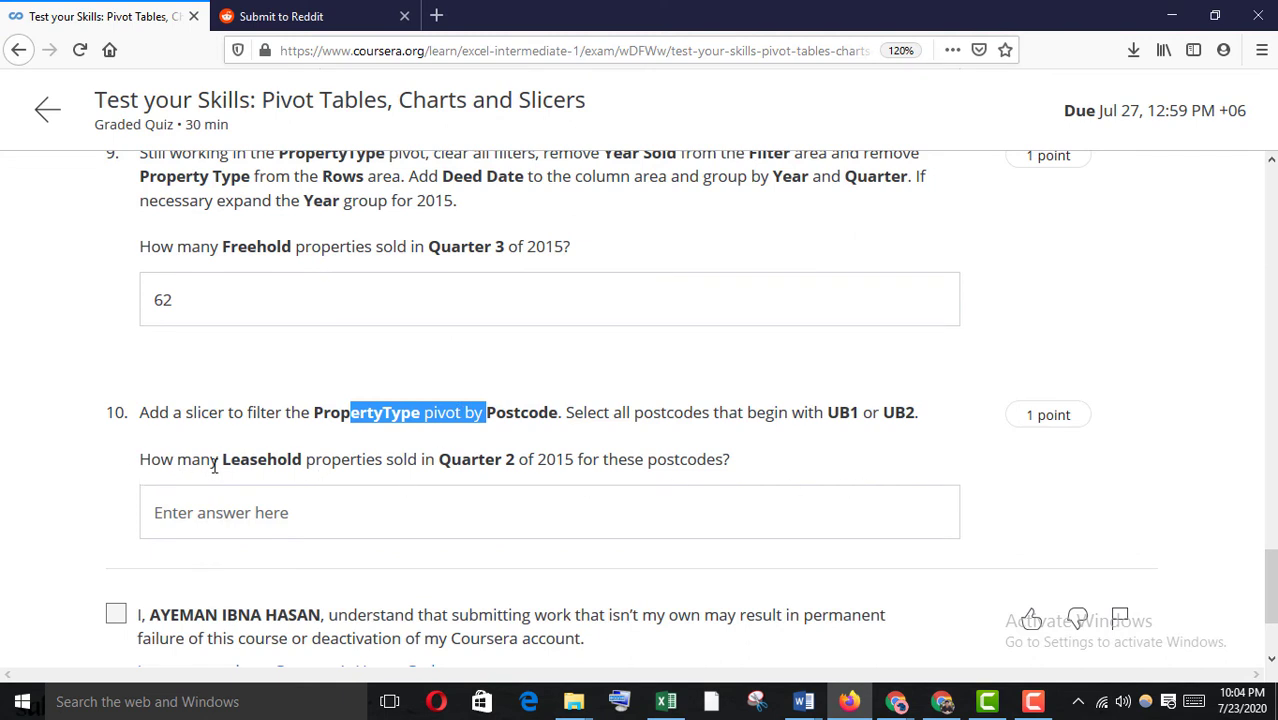
{"action": "left_click_drag", "start_coordinate": [214, 467], "coordinate": [549, 475]}
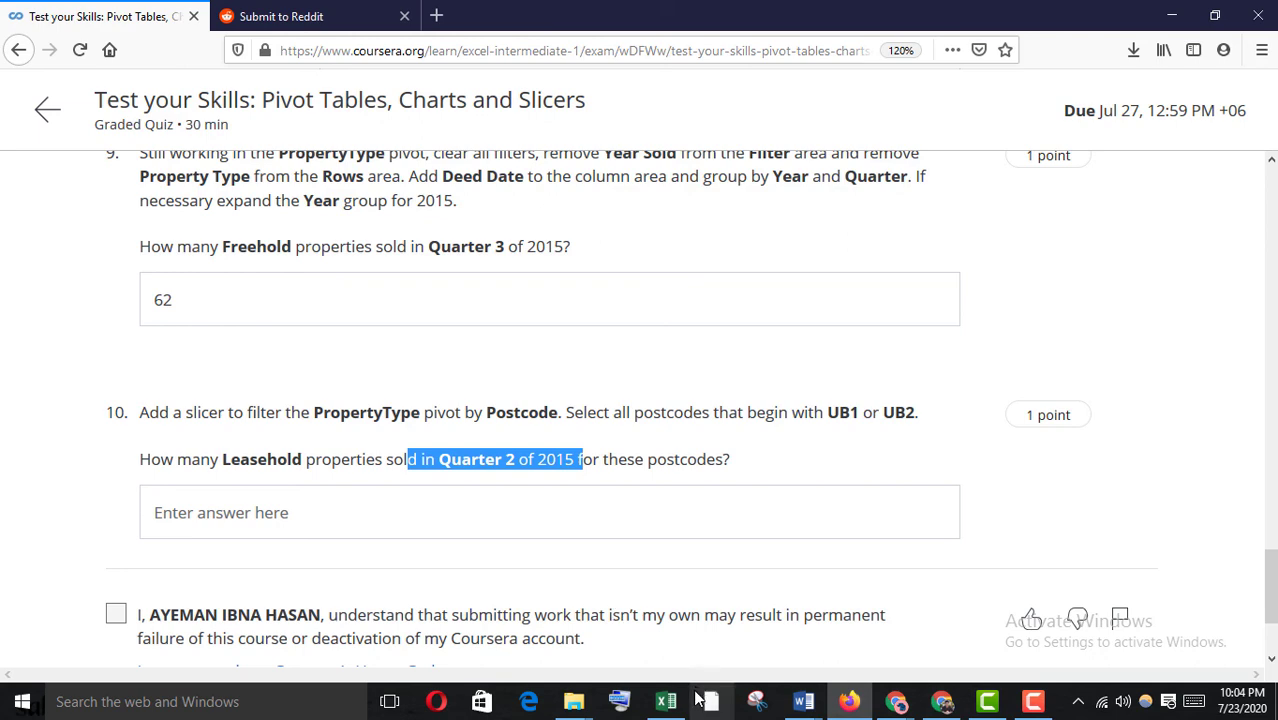
{"action": "mouse_move", "coordinate": [666, 701]}
{"action": "left_click", "coordinate": [593, 572]}
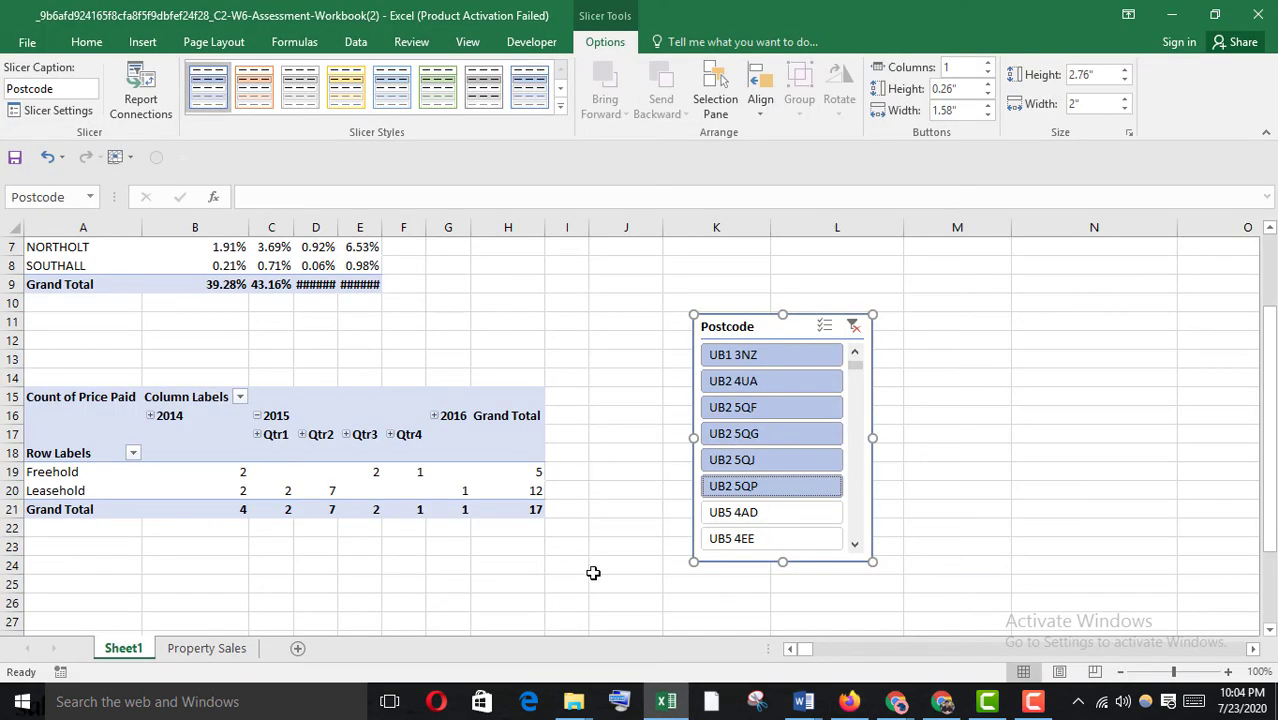
Step: Copy the Leasehold count for Qtr2 of 2015 from the PropertyType pivot and paste 7 as the answer to question 10 in Firefox
{"action": "left_click", "coordinate": [13, 490]}
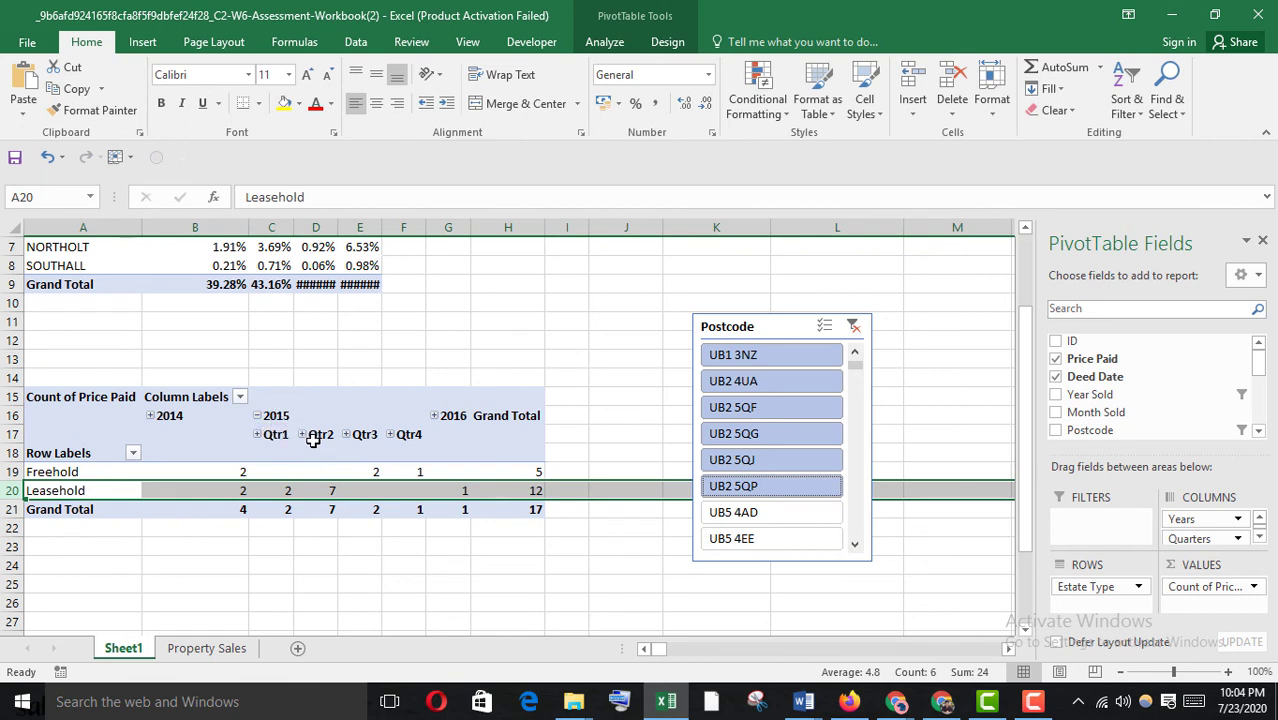
{"action": "left_click", "coordinate": [325, 491]}
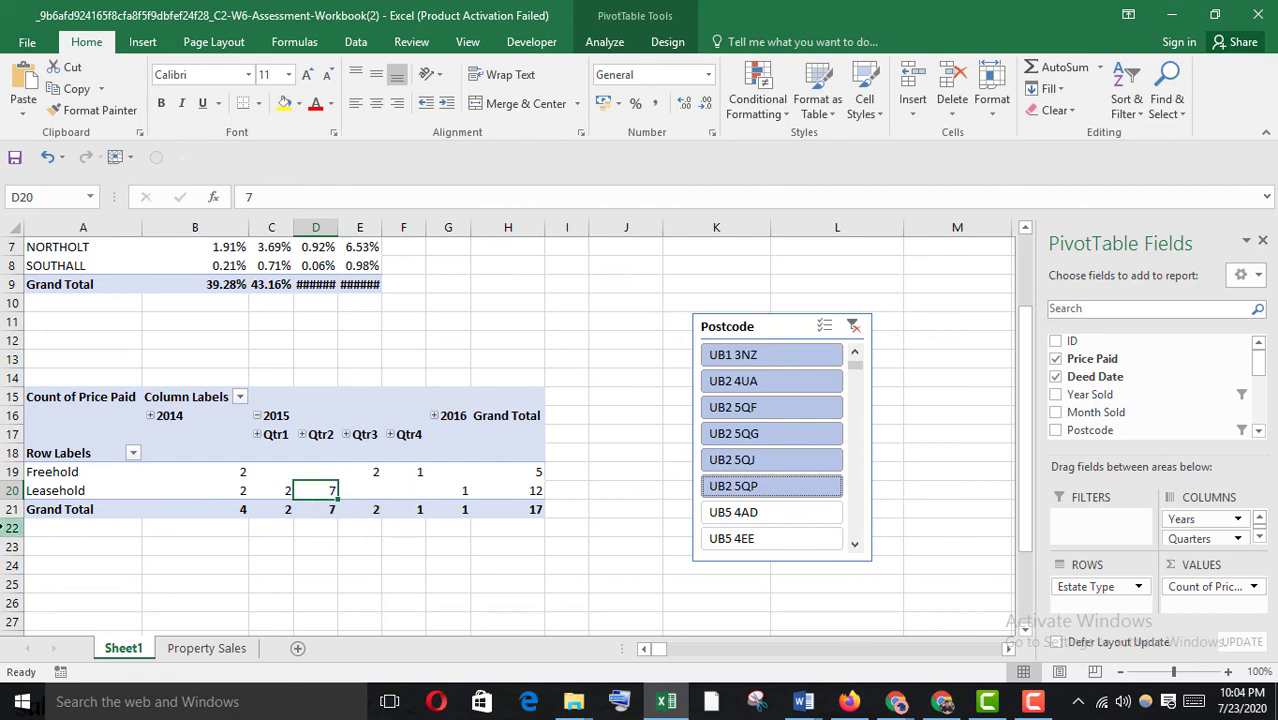
{"action": "left_click", "coordinate": [14, 490]}
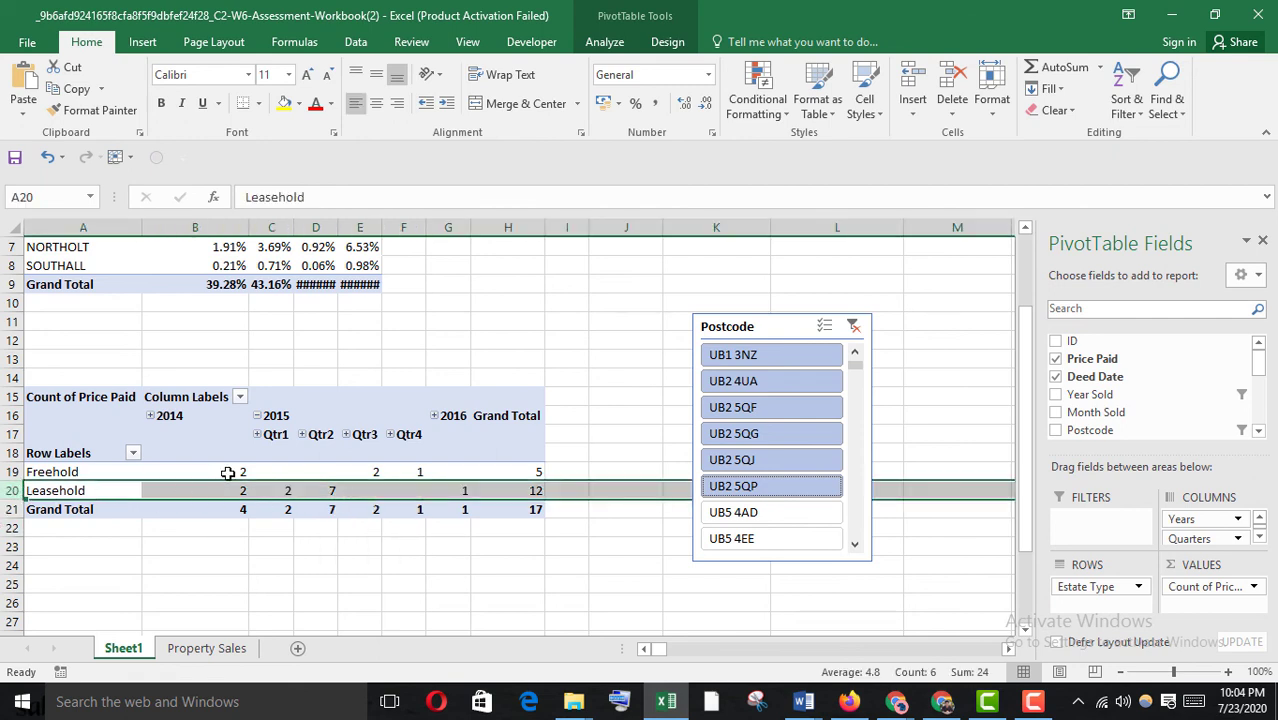
{"action": "left_click", "coordinate": [326, 490]}
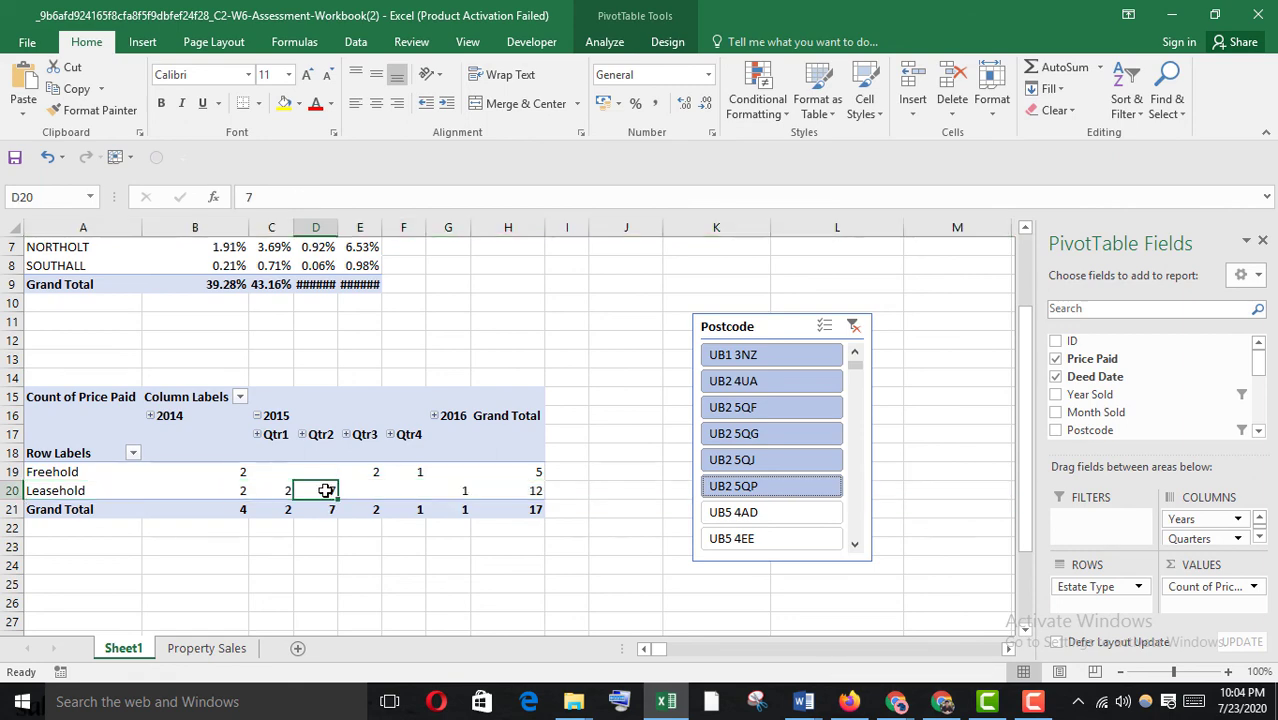
{"action": "key", "text": "ctrl+c"}
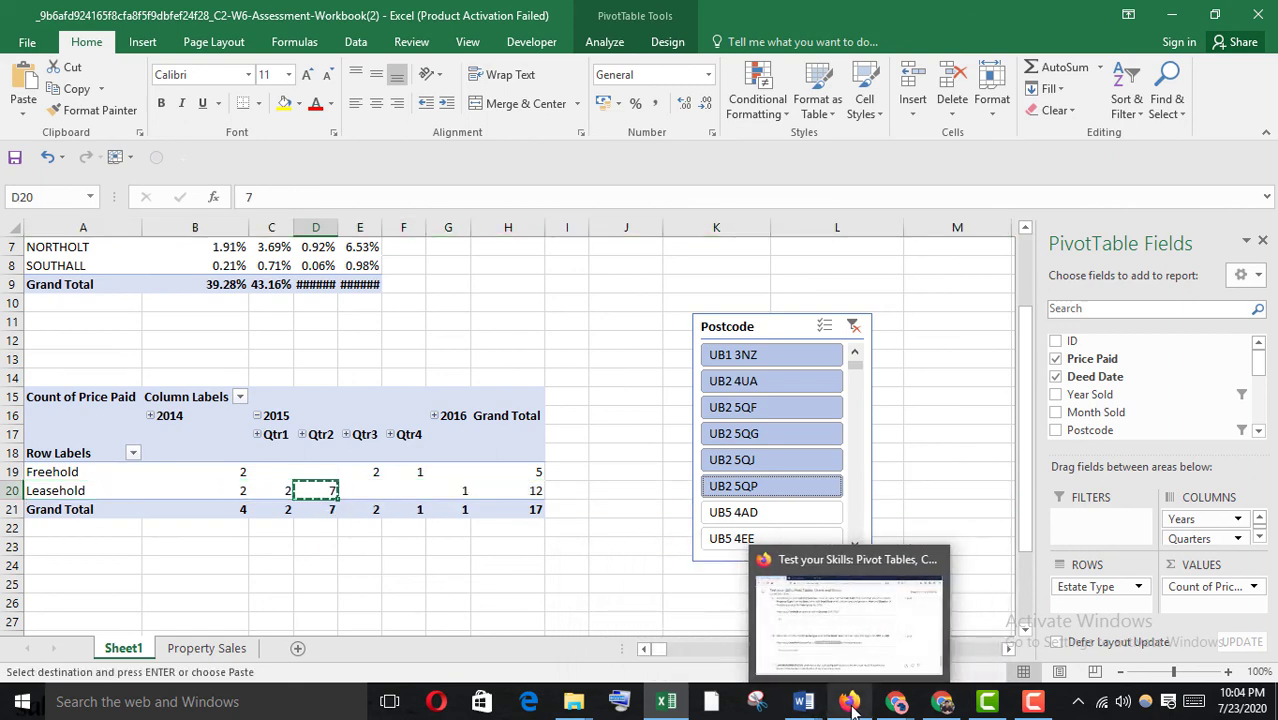
{"action": "left_click", "coordinate": [845, 648]}
{"action": "left_click", "coordinate": [176, 518]}
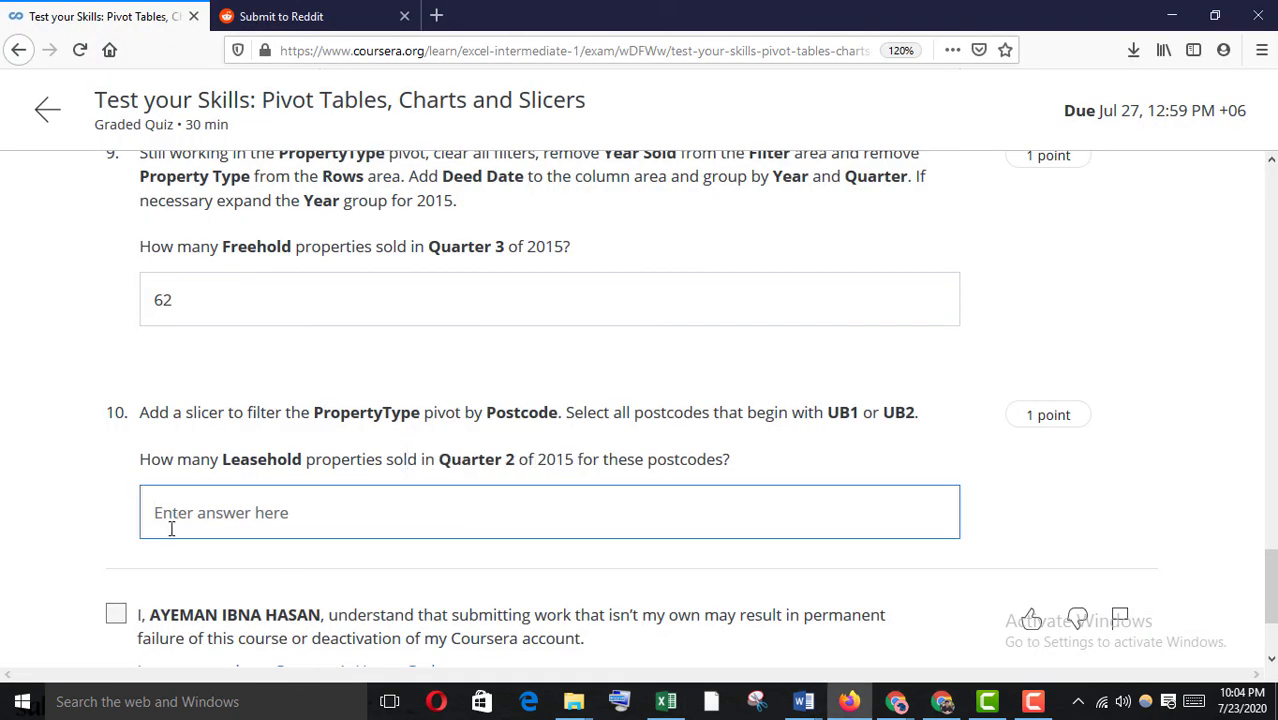
{"action": "key", "text": "ctrl+v"}
Step: Accept the honor code statement below question 10 and submit the quiz
{"action": "left_click", "coordinate": [116, 610]}
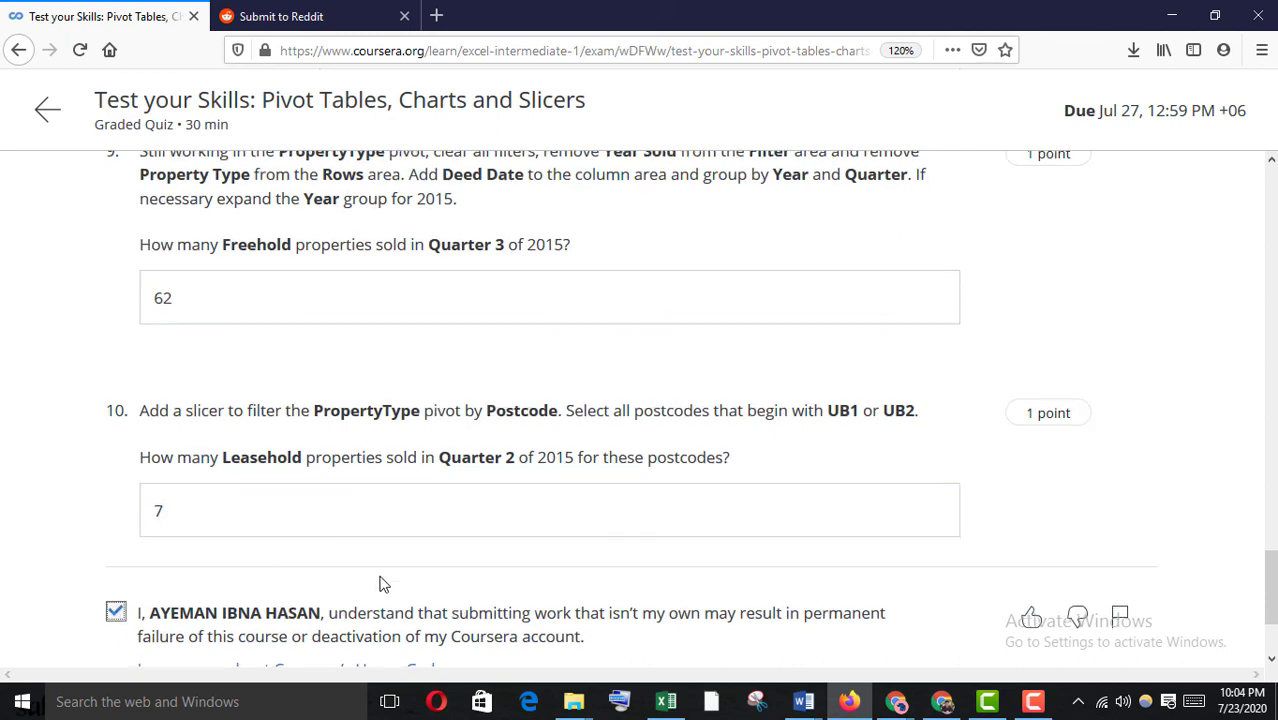
{"action": "scroll", "coordinate": [380, 585], "scroll_direction": "down", "scroll_amount": 3}
{"action": "left_click", "coordinate": [1097, 571]}
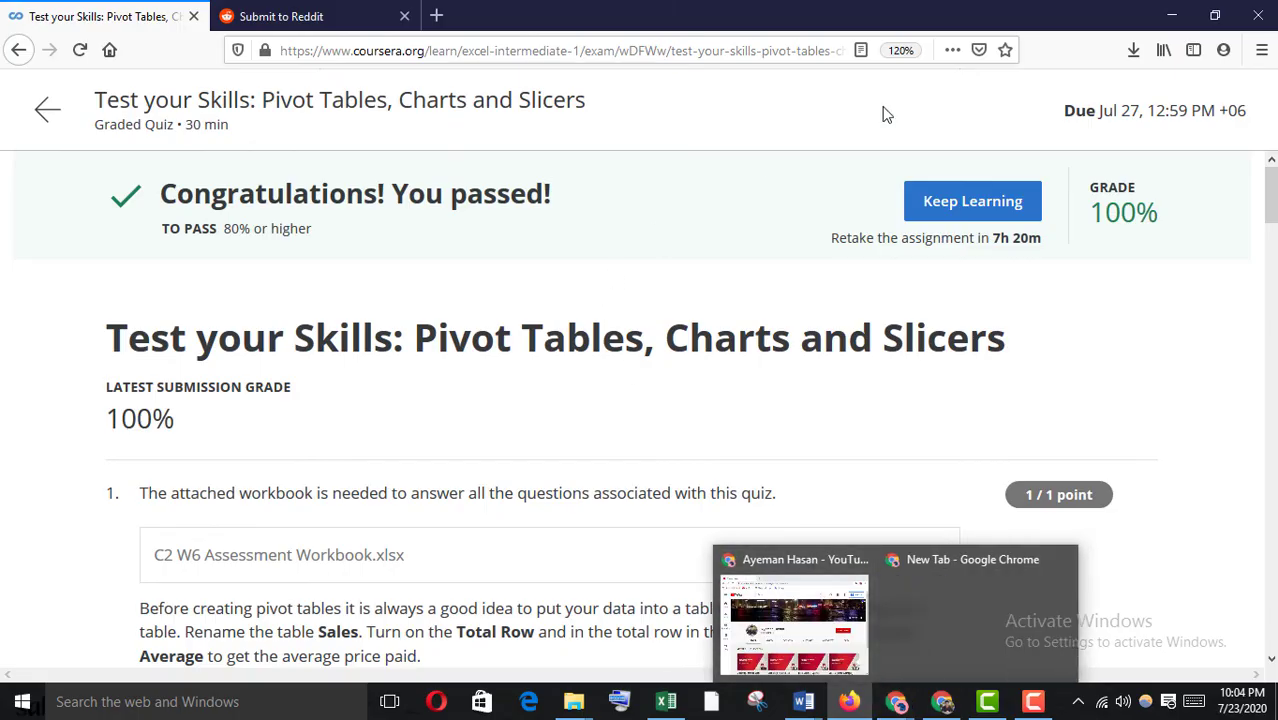
Step: Review the submission grade and the graded feedback for question 1 on the quiz results page
{"action": "scroll", "coordinate": [813, 478], "scroll_direction": "down", "scroll_amount": 8}
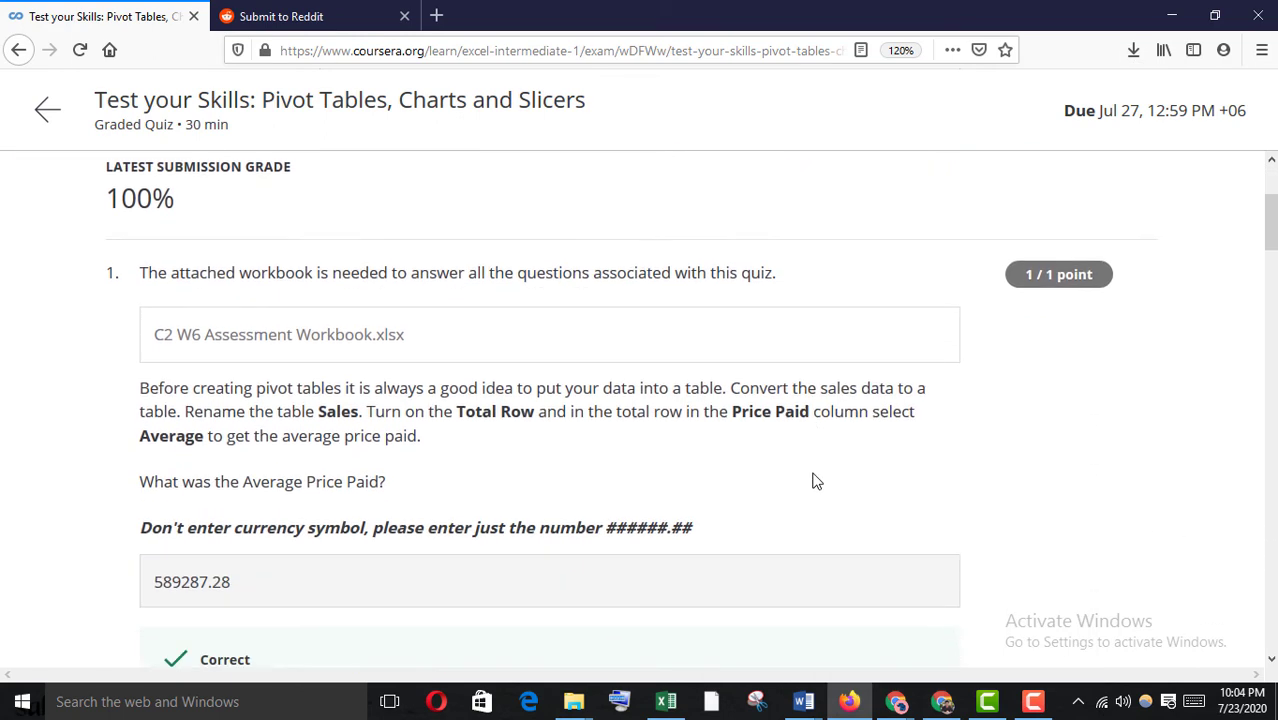
{"action": "left_click_drag", "start_coordinate": [1270, 308], "coordinate": [1270, 212]}
{"action": "scroll", "coordinate": [483, 279], "scroll_direction": "down", "scroll_amount": 2}
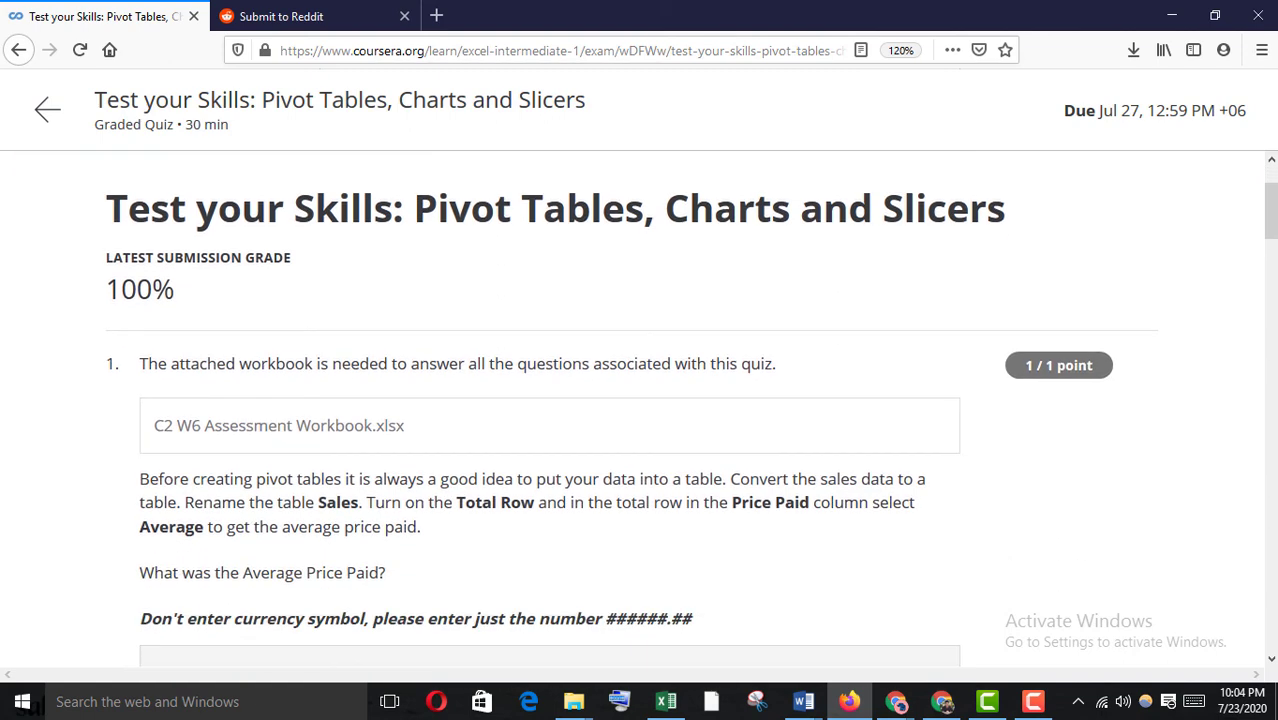